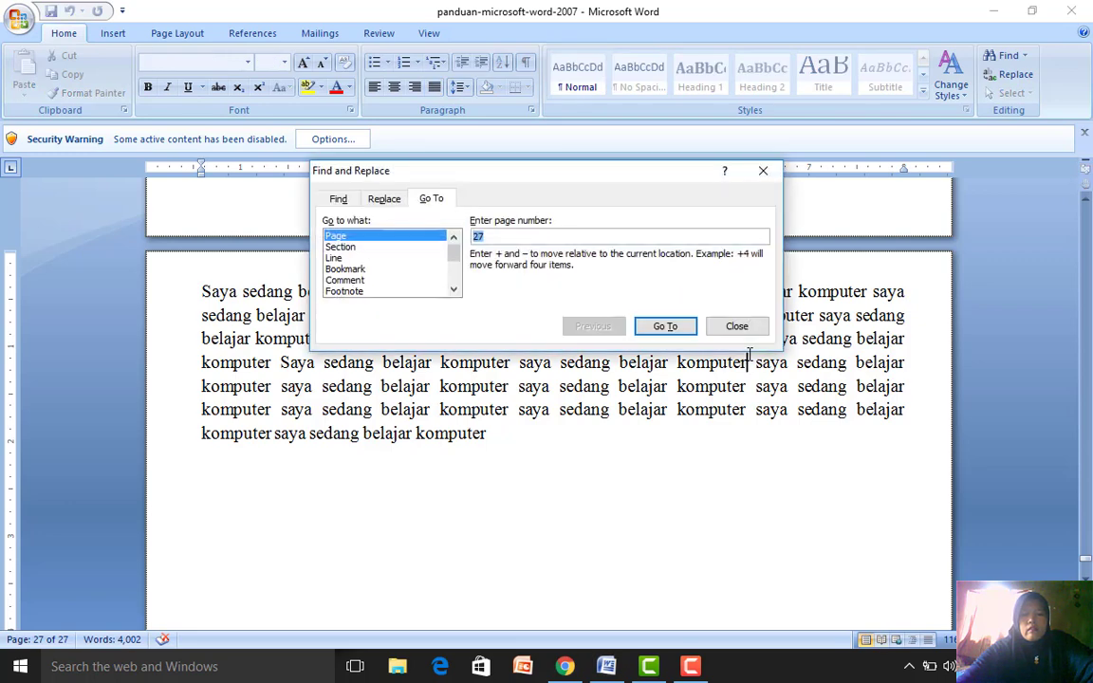
Step: Go to page 9 of the document and close the Find and Replace dialog
key(BackSpace)
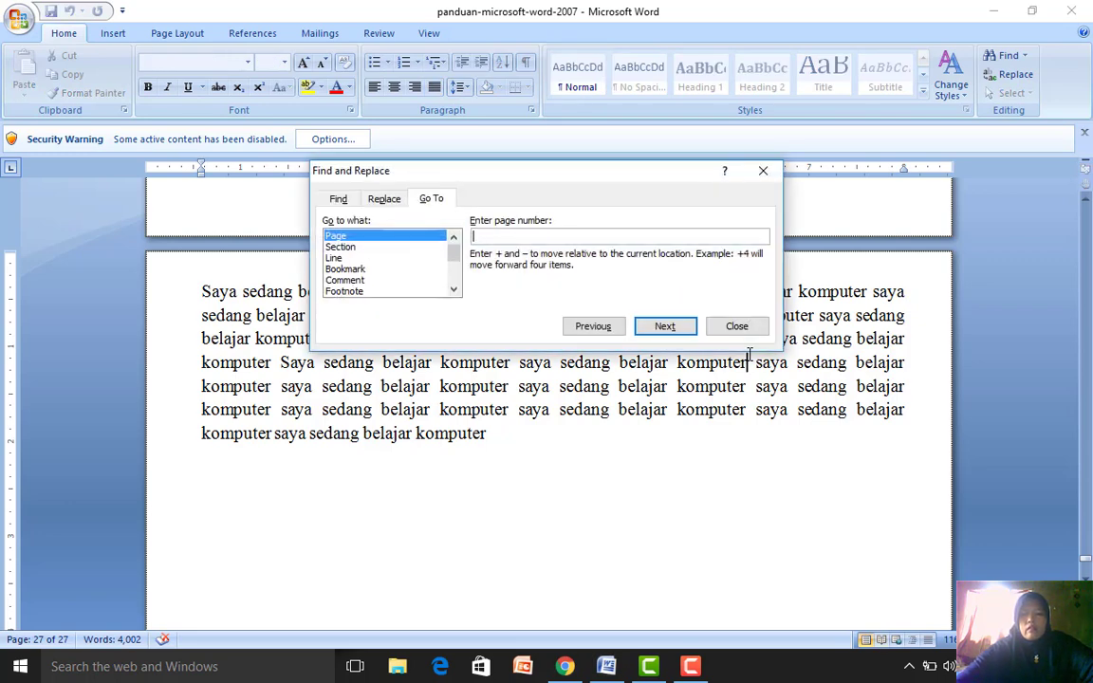
text(9)
key(Return)
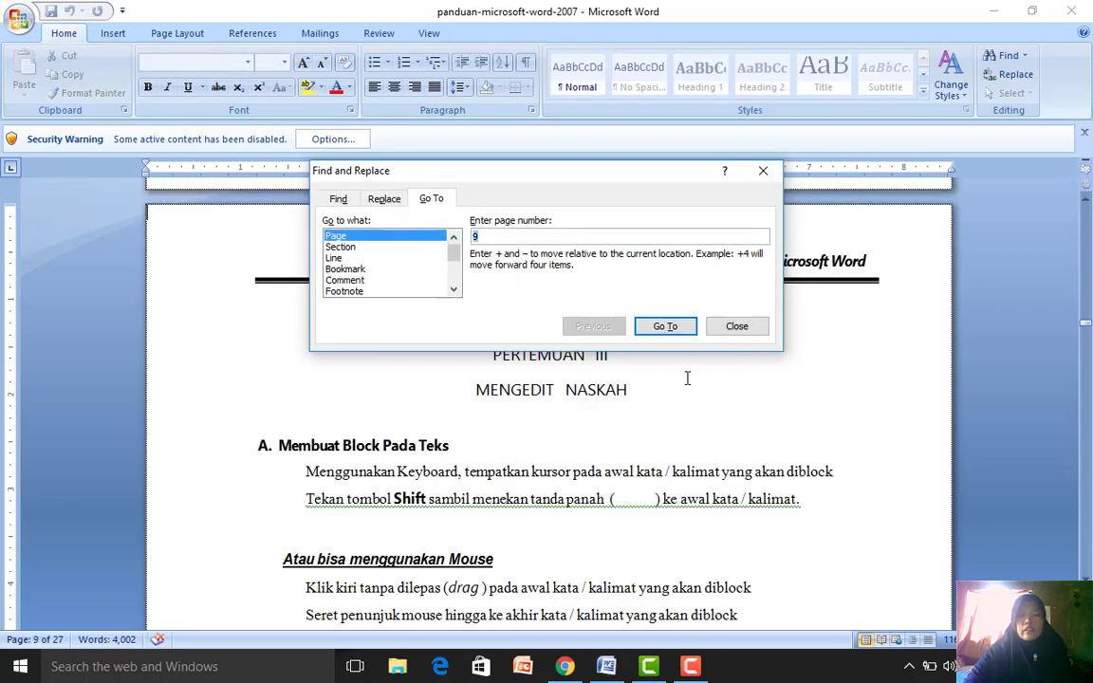
click(719, 325)
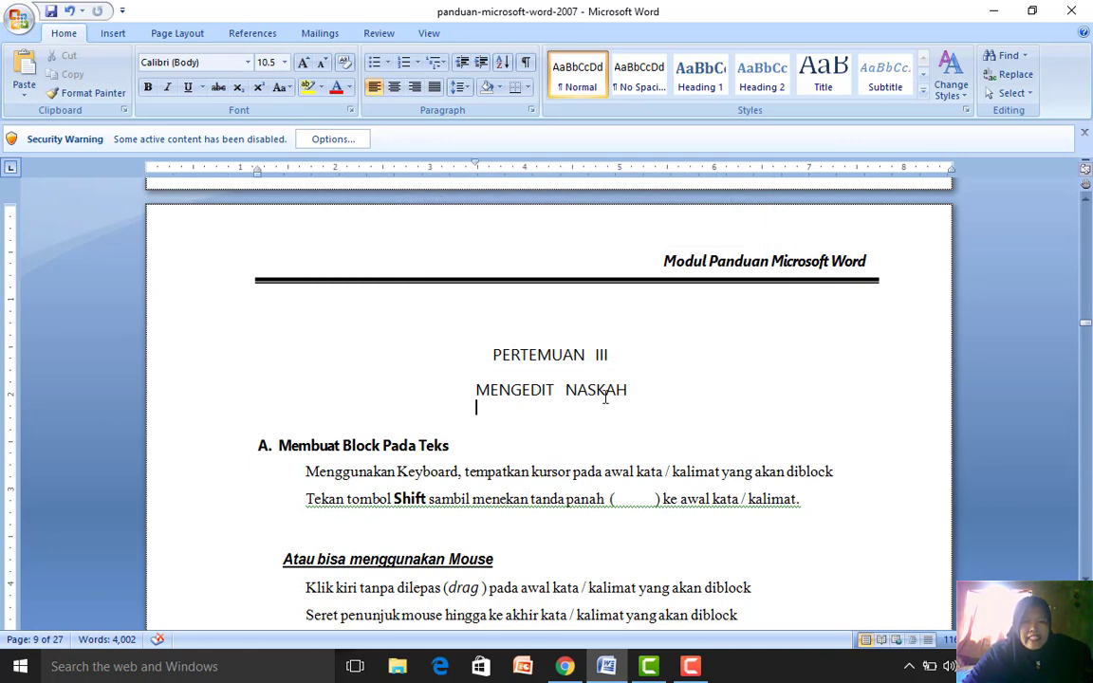
Step: Look through the "Membuat Block Pada Teks" section line by line, down to the "Mengcopy Kata / Kalimat" heading
click(464, 477)
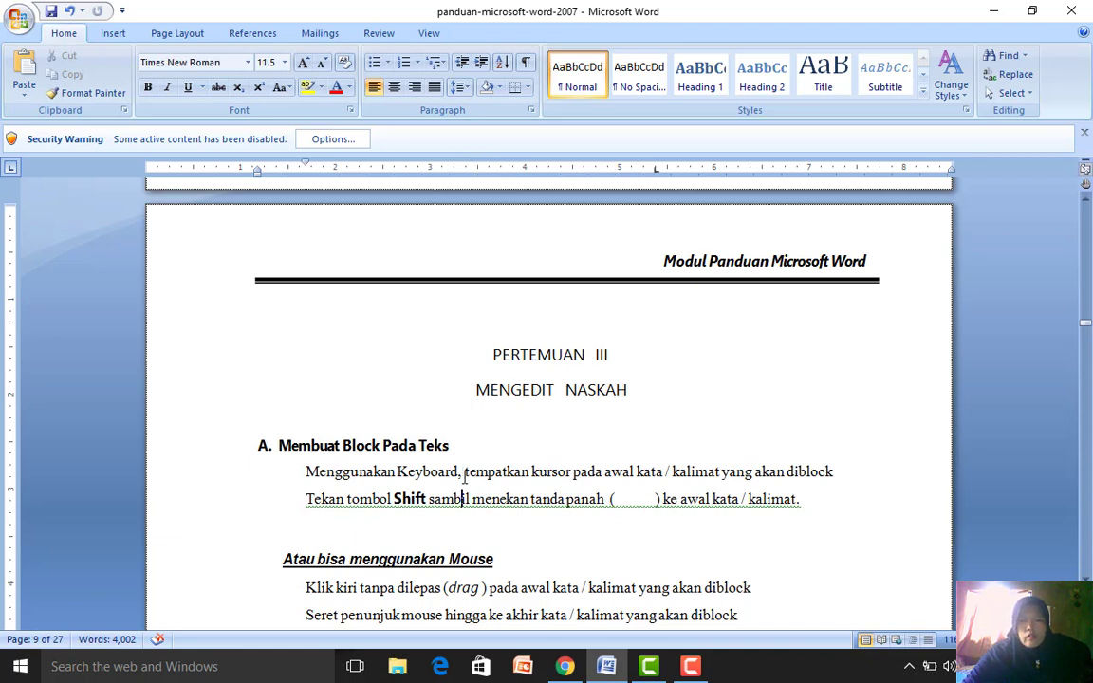
key(Up)
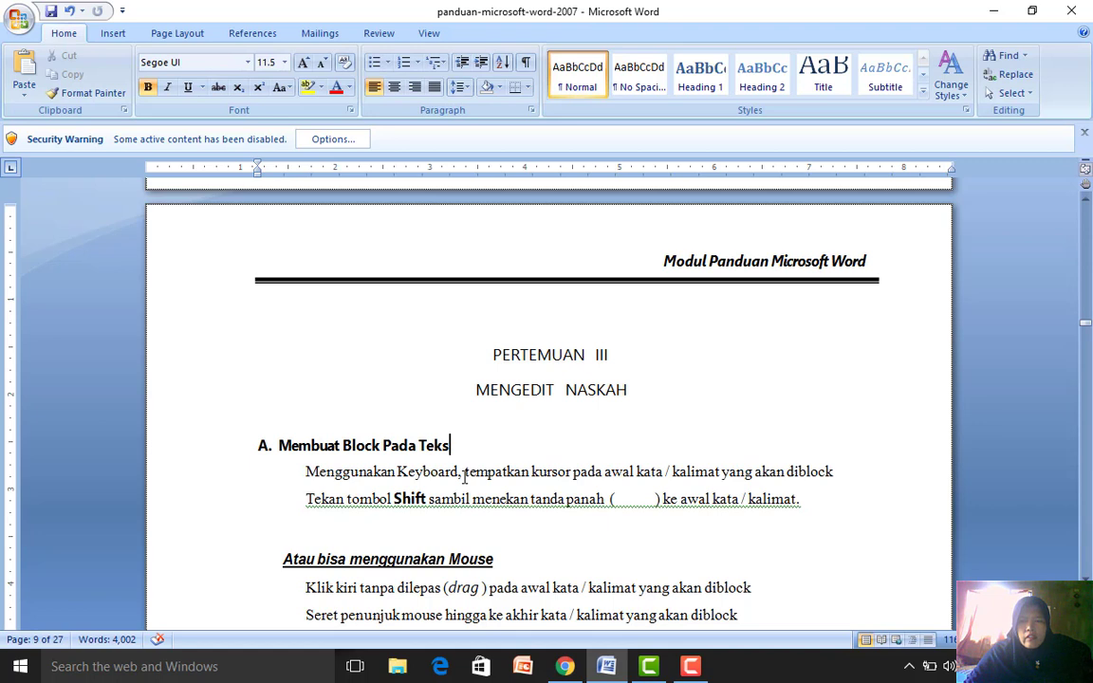
key(Down)
key(Down)
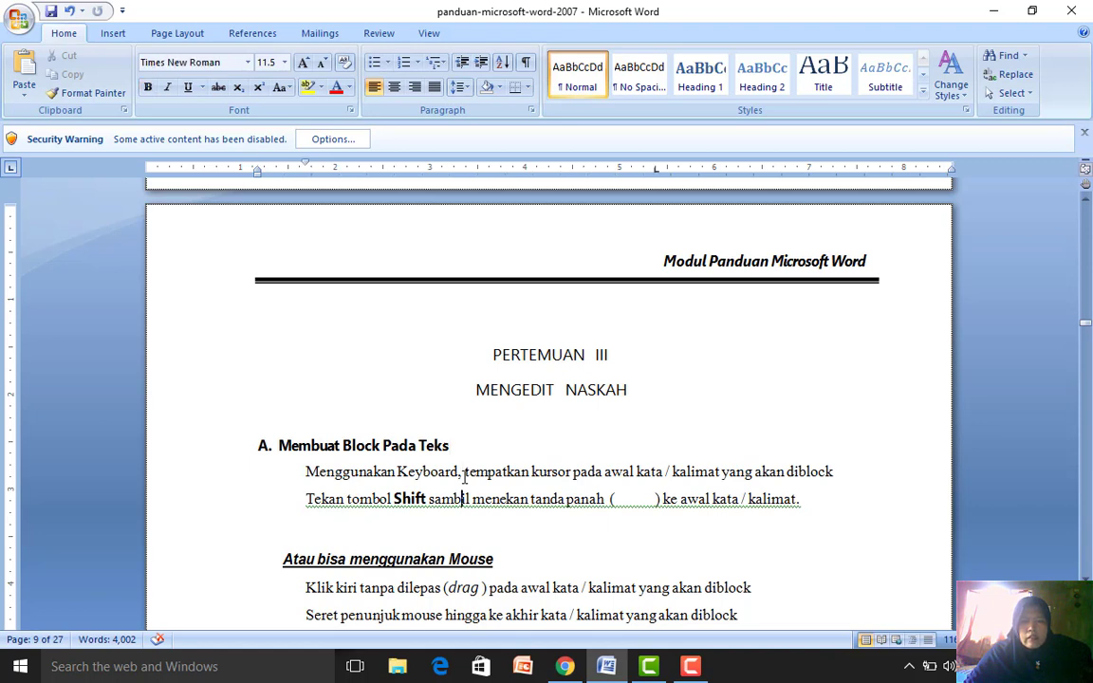
key(Down)
key(Up)
key(Down)
key(Down)
key(Down)
key(Down)
key(Down)
key(Down)
key(Down)
key(Down)
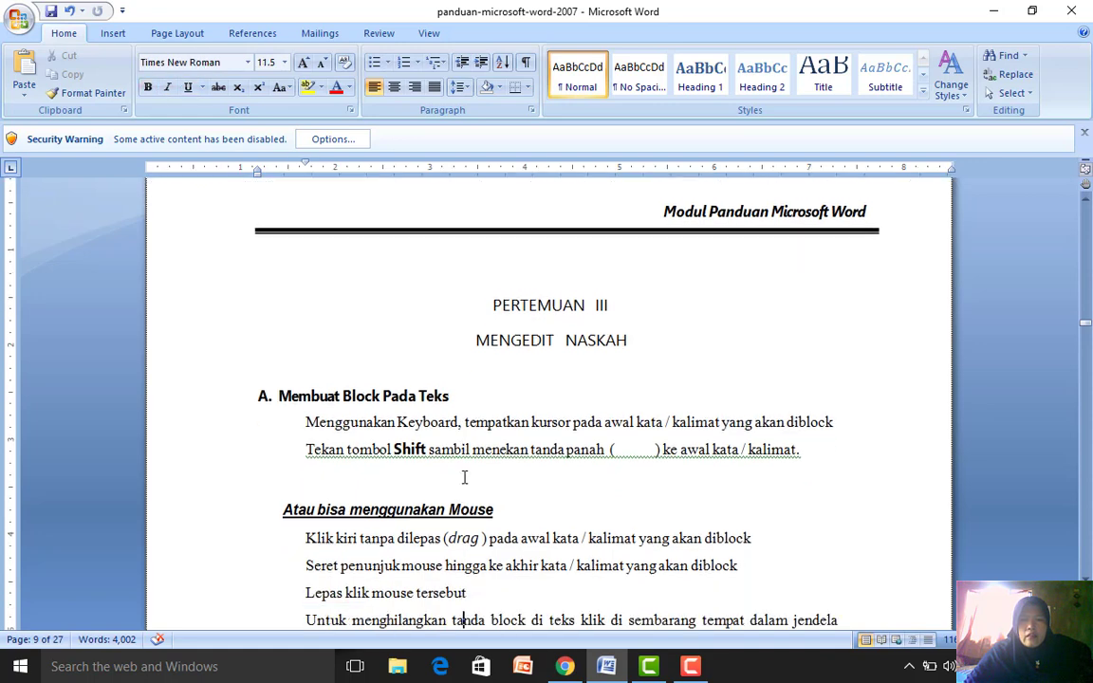
key(Down)
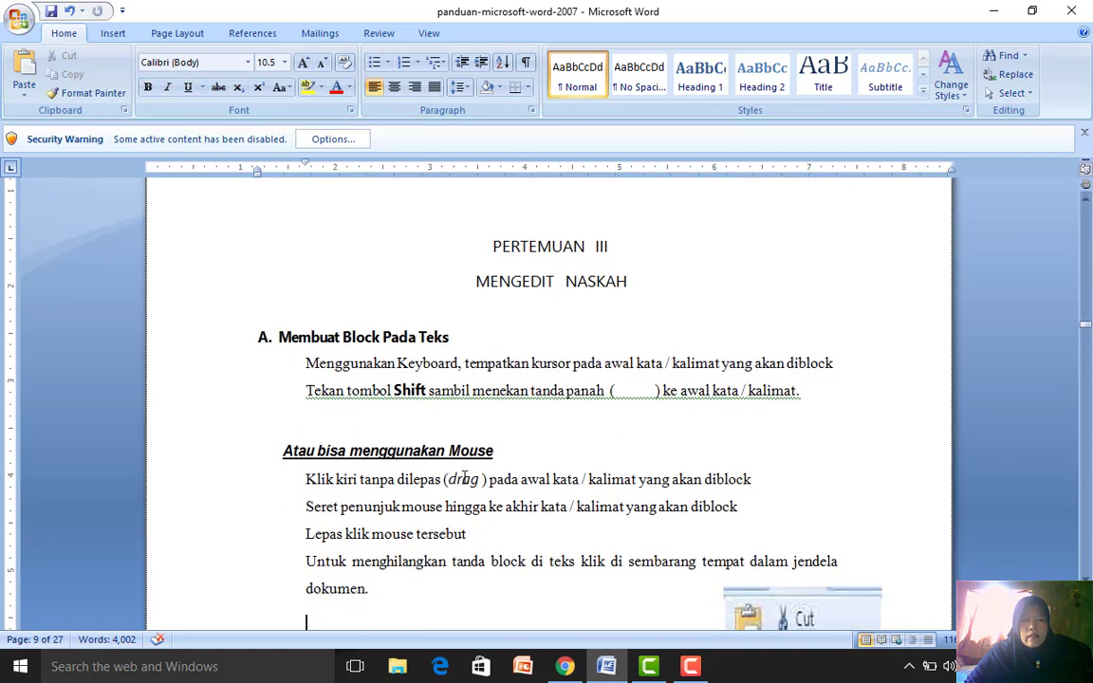
key(Down)
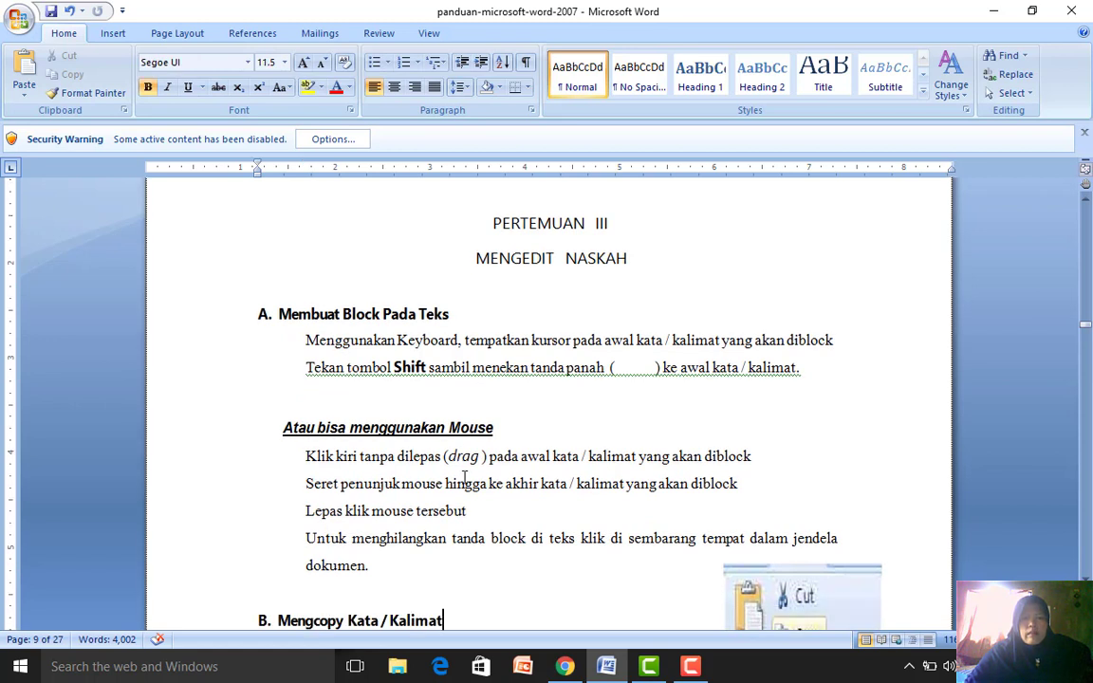
Step: Select the text from "Menggunakan Keyboard" through "pada awal" character by character, starting at the beginning of the line under heading A
click(307, 341)
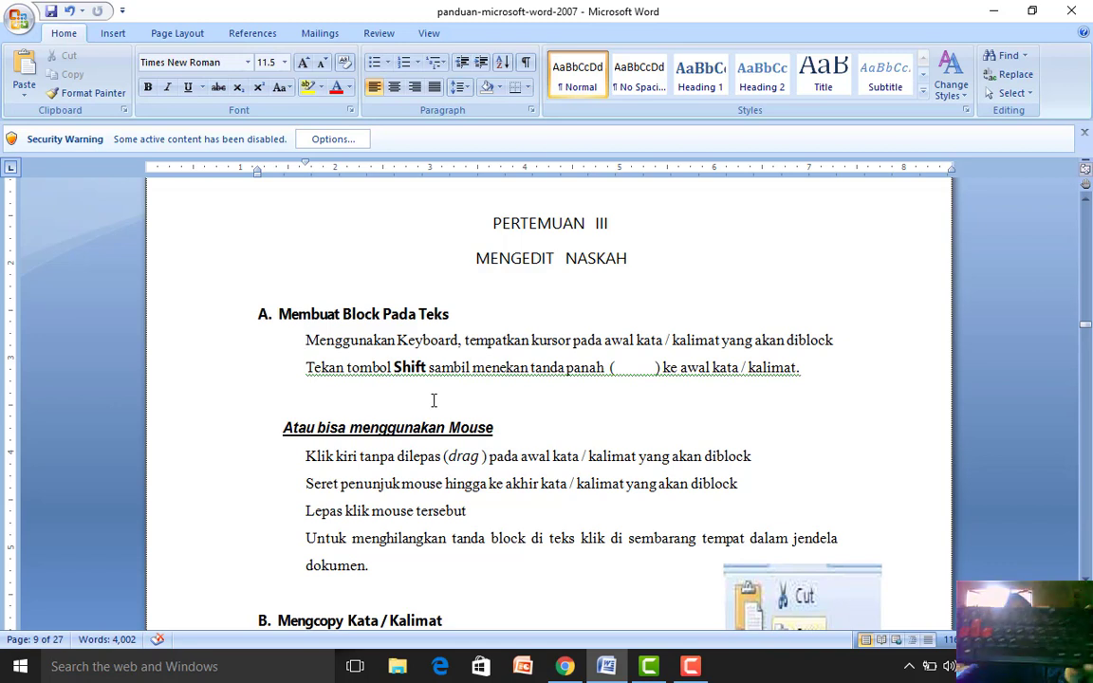
key(Down)
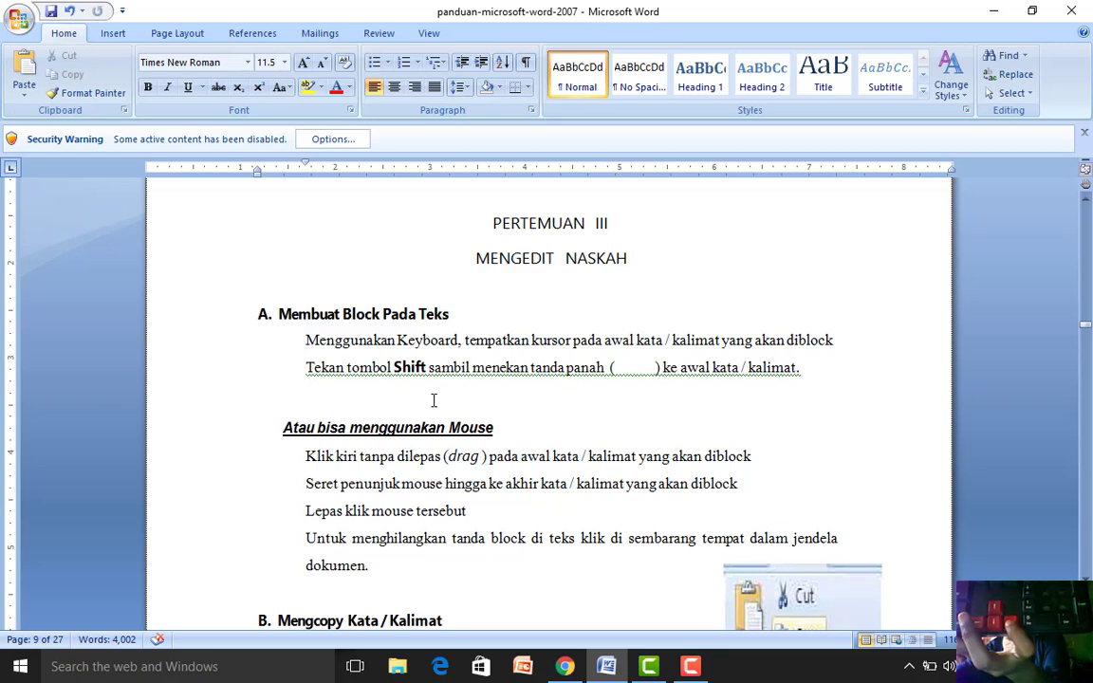
key(shift+Right)
key(shift+Right)
key(shift+Right)
key(shift+Right)
key(shift+Right)
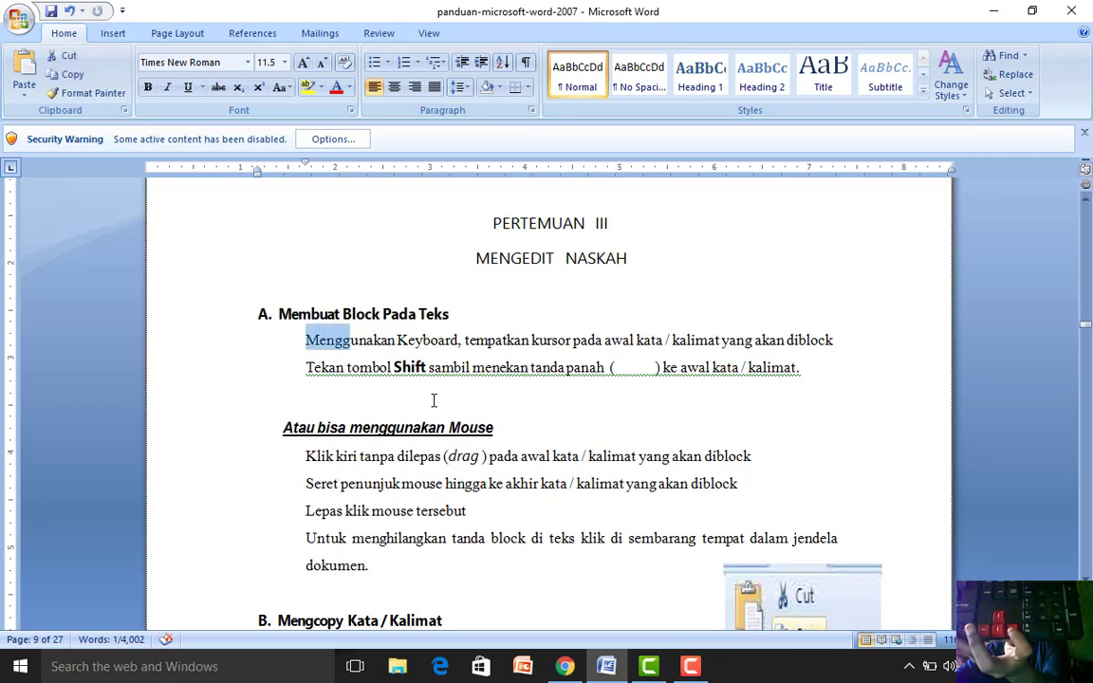
key(shift+Right)
key(shift+Right)
key(shift+Right)
key(shift+Right)
key(shift+Right)
key(shift+Right)
key(shift+Right)
key(shift+Right)
key(shift+Right)
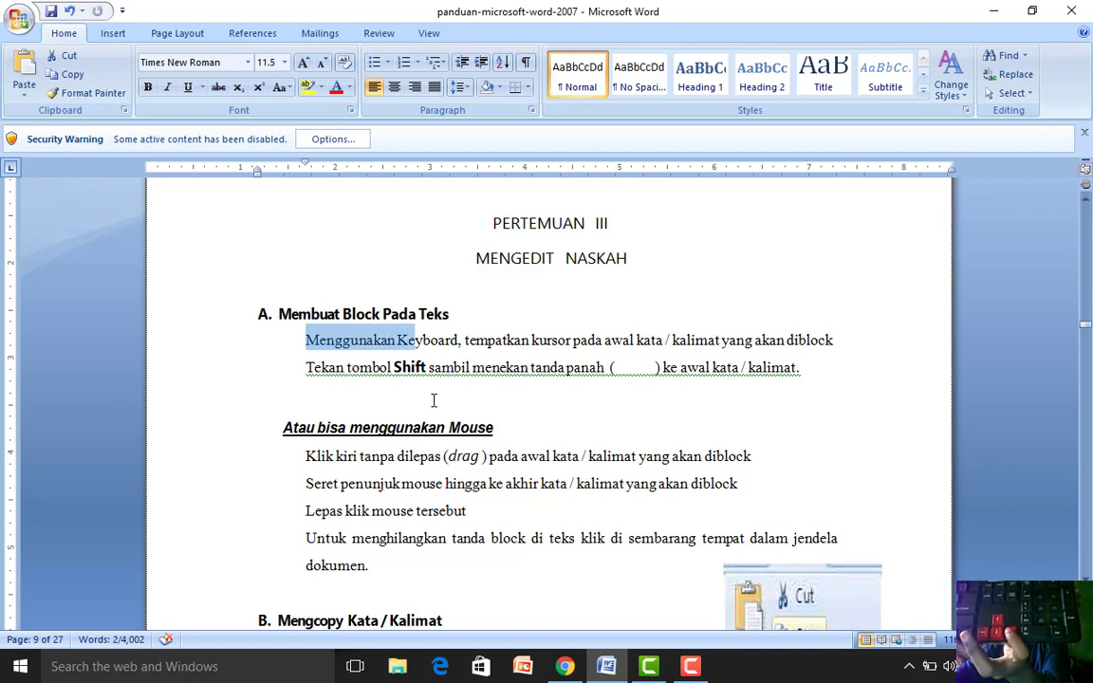
key(shift+Right)
key(shift+Right)
key(shift+Right)
key(shift+Right)
key(shift+Right)
key(shift+Right)
key(shift+Right)
key(shift+Right)
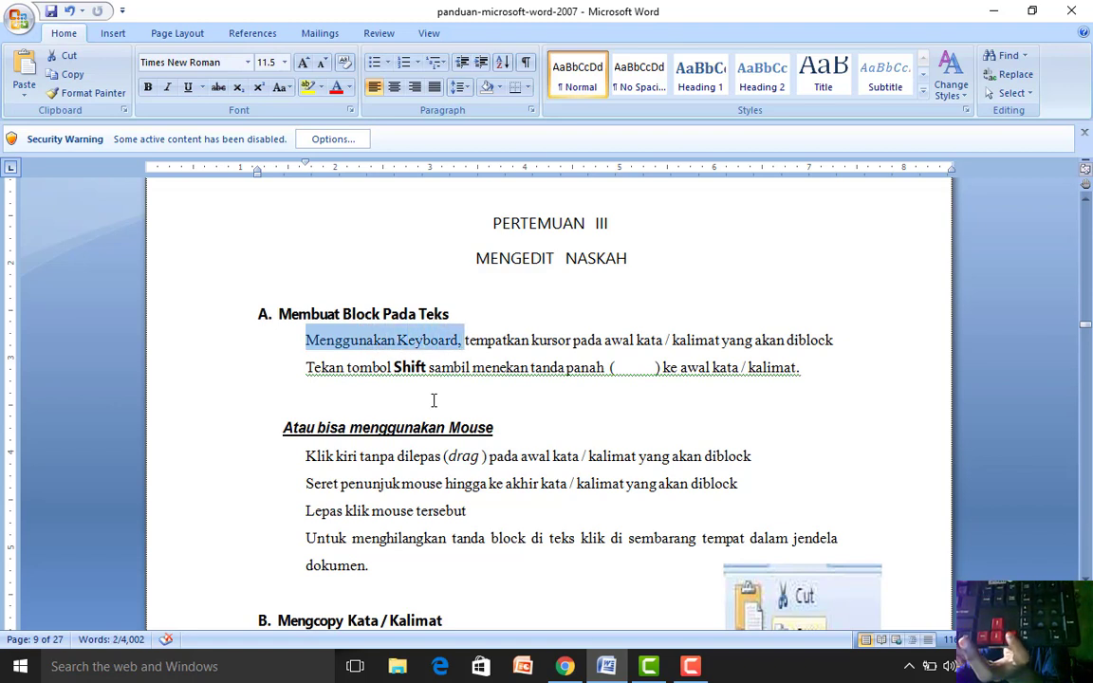
key(shift+Right)
key(shift+Right)
key(shift+Right)
key(shift+Right)
key(shift+Right)
key(shift+Right)
key(shift+Right)
key(shift+Right)
key(shift+Right)
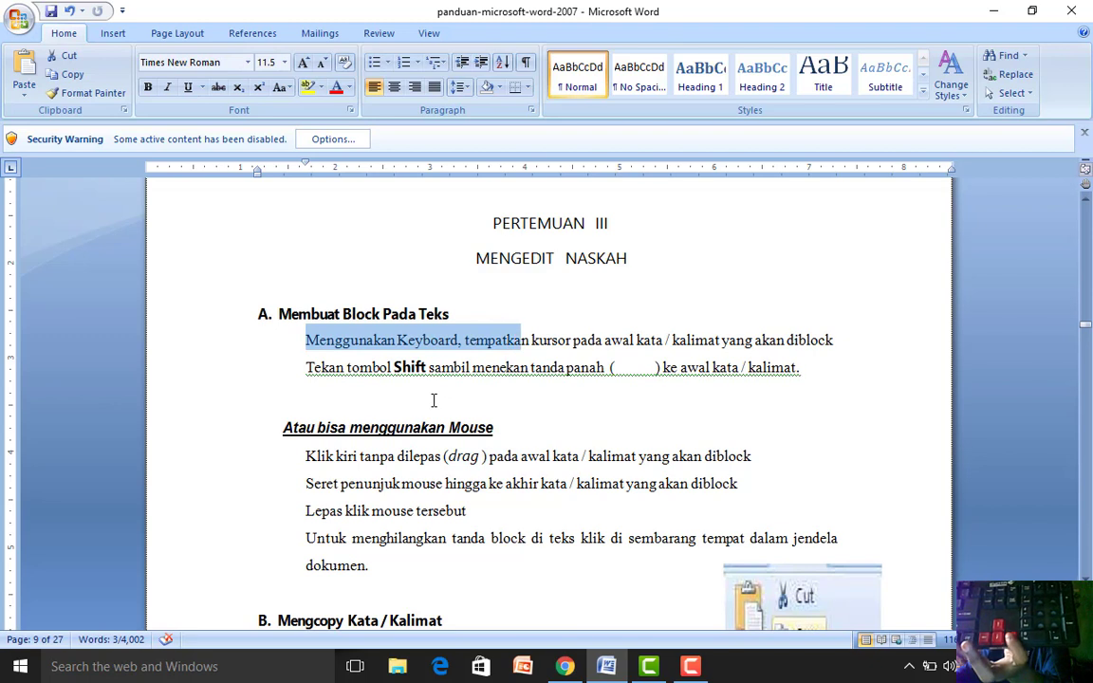
key(shift+Right)
key(shift+Right)
key(shift+Right)
key(shift+Right)
key(shift+Right)
key(shift+Right)
key(shift+Right)
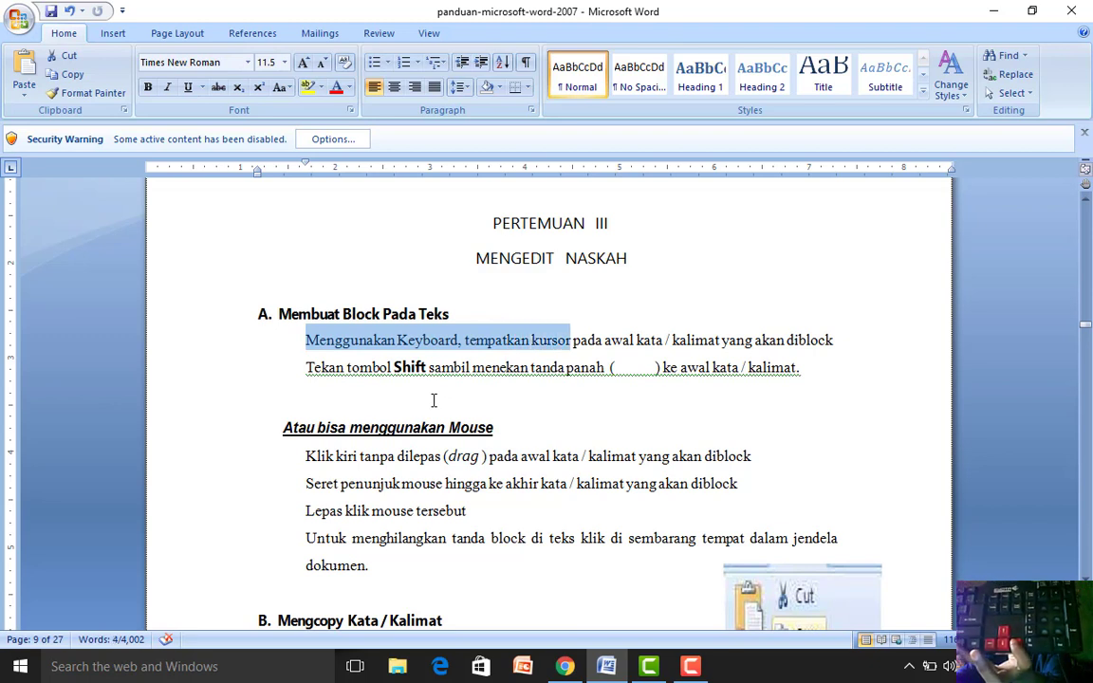
key(shift+Right)
key(shift+Right)
key(shift+Right)
key(shift+Right)
key(shift+Right)
key(shift+Right)
key(shift+Right)
key(shift+Right)
key(shift+Right)
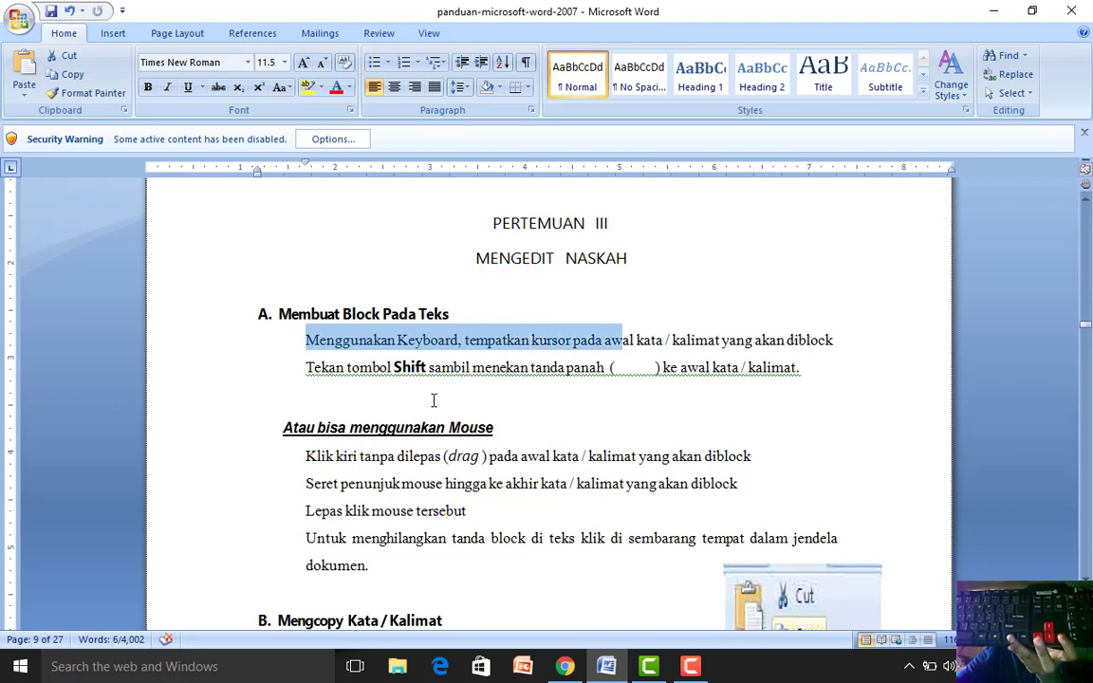
key(shift+Right)
key(shift+Right)
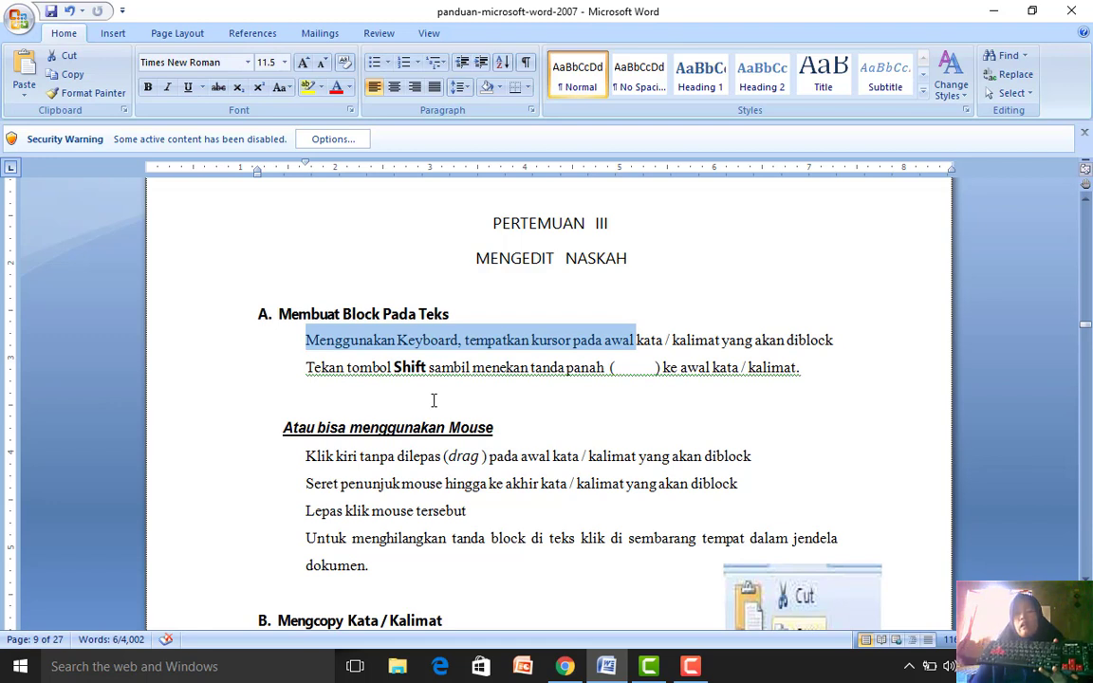
Step: Select the "Tekan tombol Shift" line backwards character by character, from the period after "kalimat" to the last letter of "Shift"
click(819, 371)
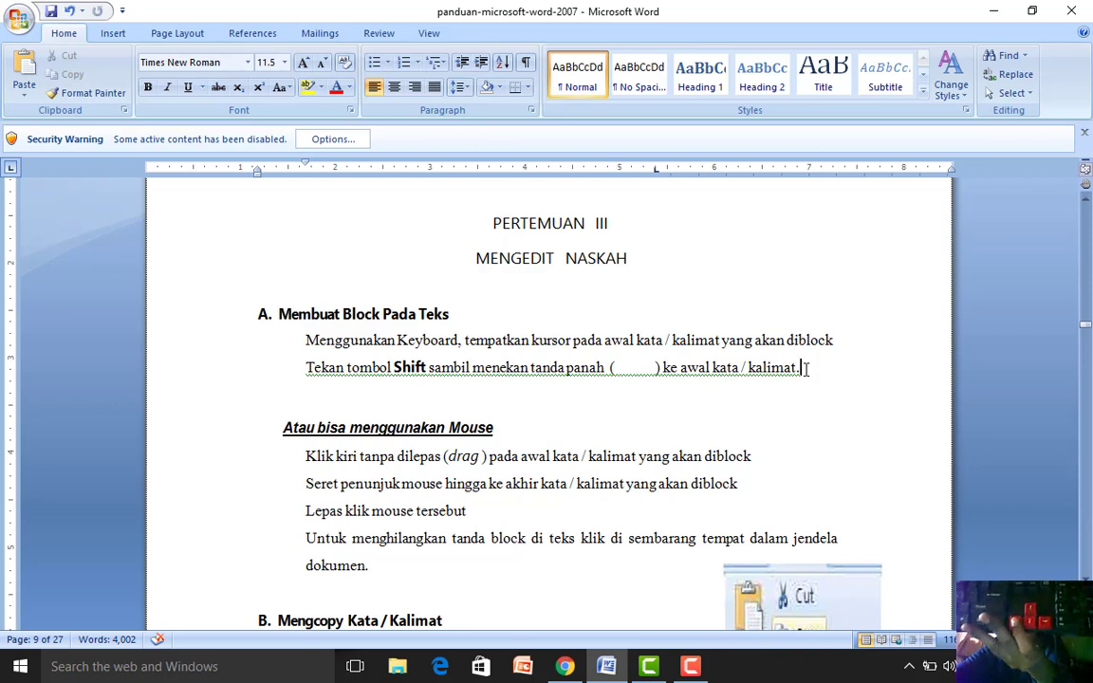
key(shift+Left)
key(shift+Left)
key(shift+Left)
key(shift+Left)
key(shift+Left)
key(shift+Left)
key(shift+Left)
key(shift+Left)
key(shift+Left)
key(shift+Left)
key(shift+Left)
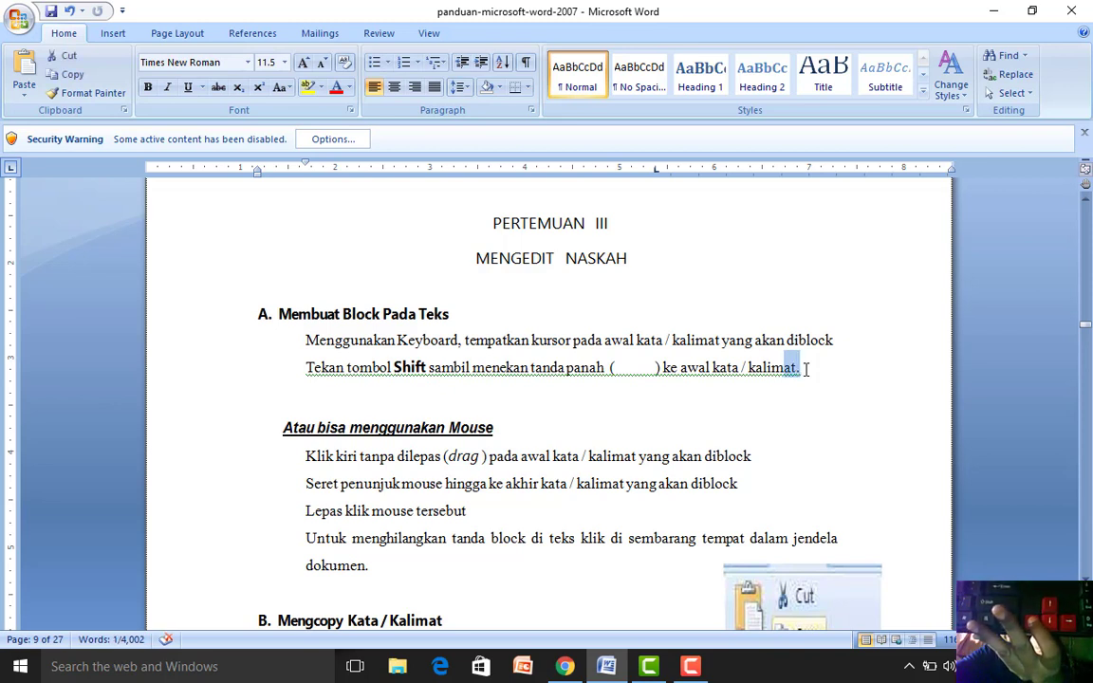
key(shift+Left)
key(shift+Left)
key(shift+Left)
key(shift+Left)
key(shift+Left)
key(shift+Left)
key(shift+Left)
key(shift+Left)
key(shift+Left)
key(shift+Left)
key(shift+Left)
key(shift+Left)
key(shift+Left)
key(shift+Left)
key(shift+Left)
key(shift+Left)
key(shift+Left)
key(shift+Left)
key(shift+Left)
key(shift+Left)
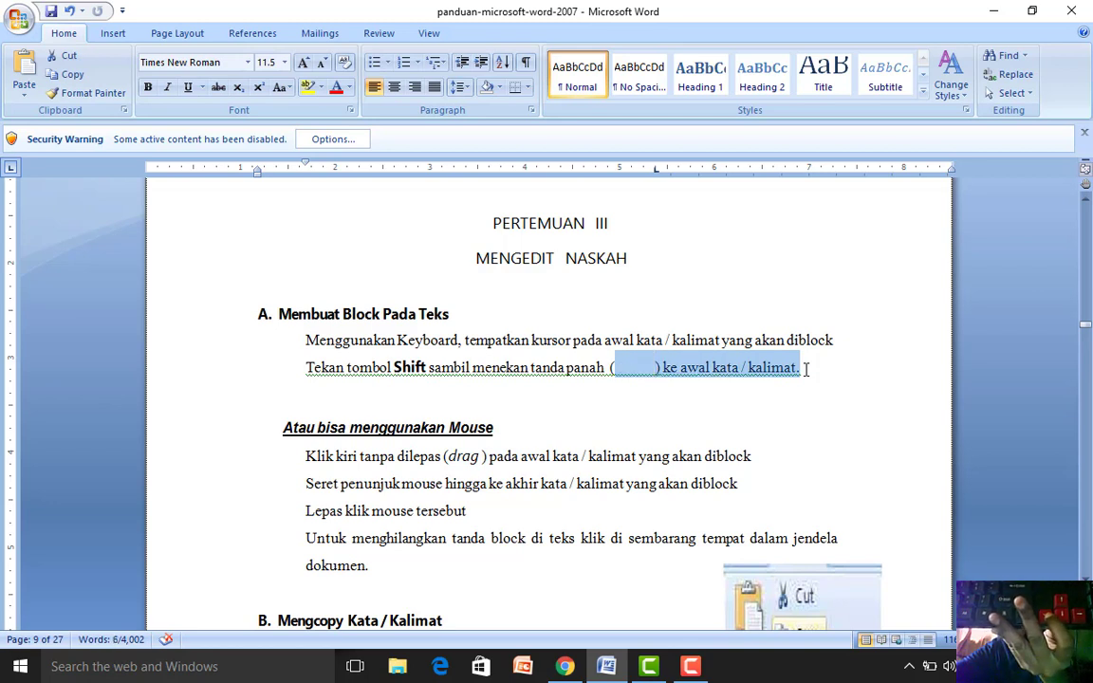
key(shift+Left)
key(shift+Left)
key(shift+Left)
key(shift+Left)
key(shift+Left)
key(shift+Left)
key(shift+Left)
key(shift+Left)
key(shift+Left)
key(shift+Left)
key(shift+Left)
key(shift+Left)
key(shift+Left)
key(shift+Left)
key(shift+Left)
key(shift+Left)
key(shift+Left)
key(shift+Left)
key(shift+Left)
key(shift+Left)
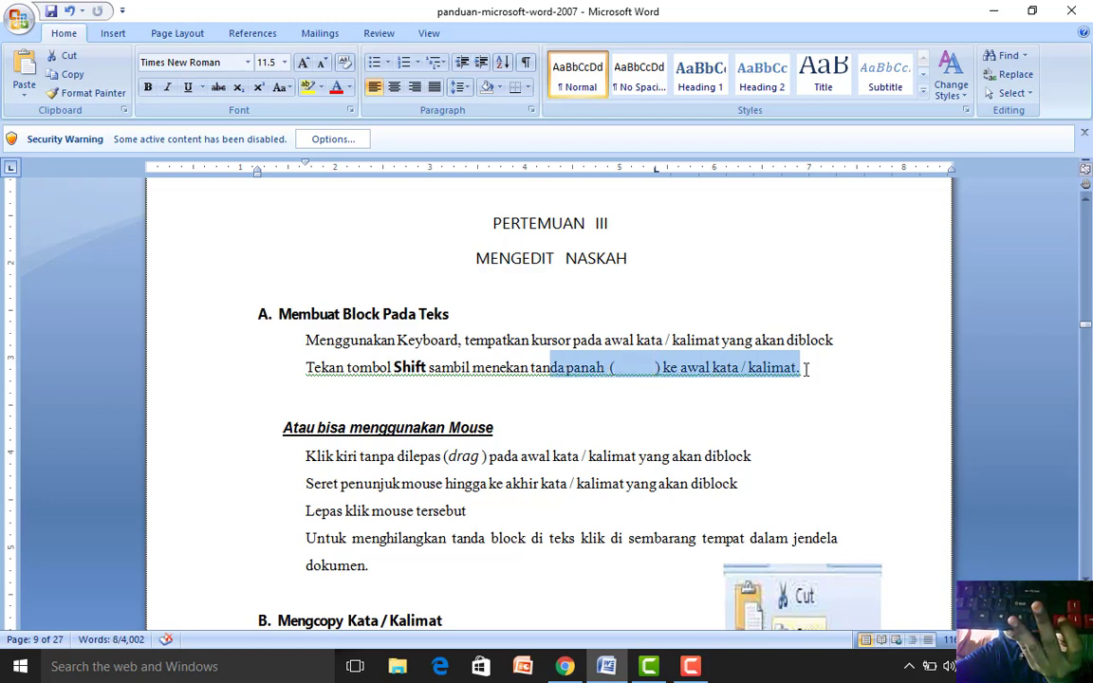
key(shift+Left)
key(shift+Left)
key(shift+Left)
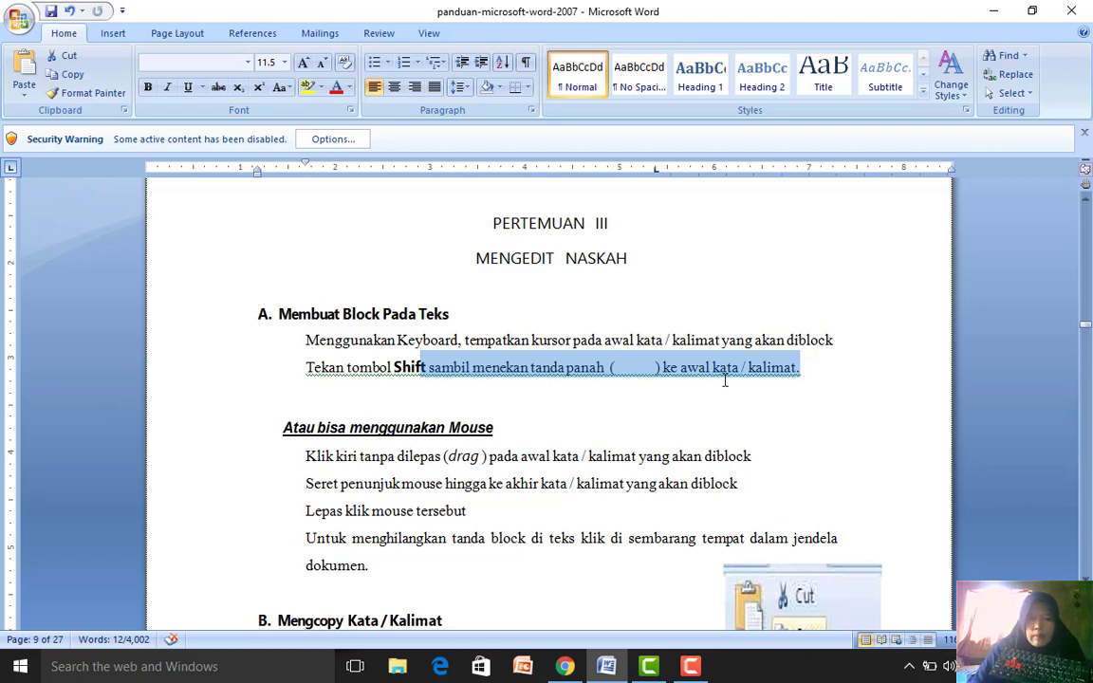
Step: Select both lines under heading A word by word, from "Menggunakan" through "kalimat" at the end of the second line
click(309, 339)
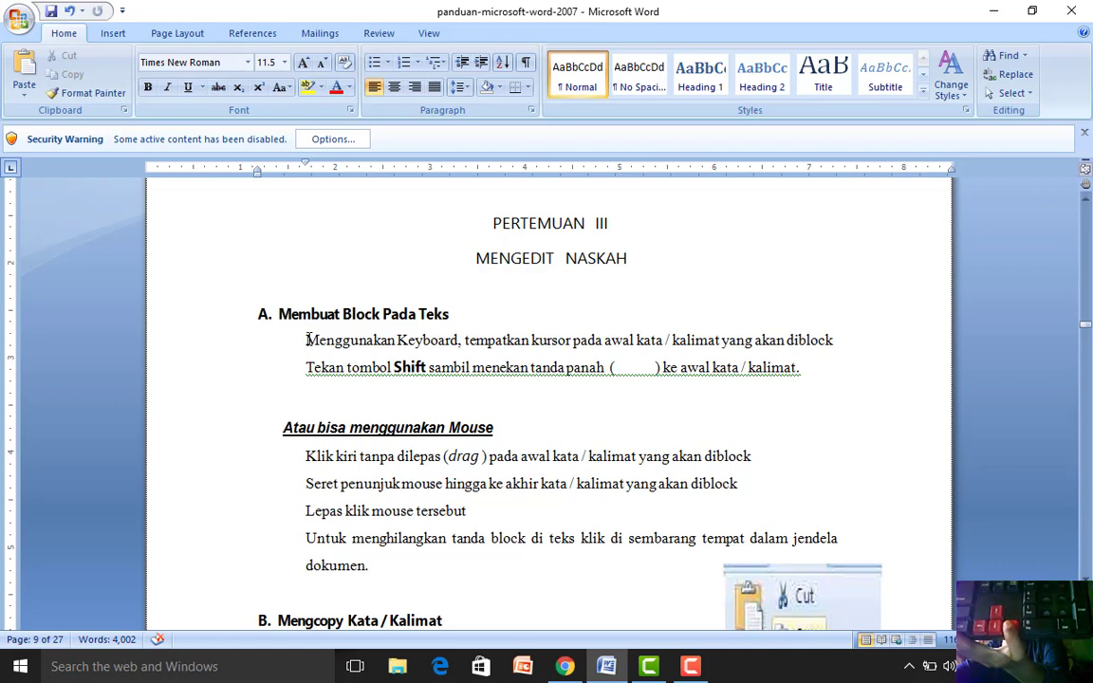
key(ctrl+shift+Right)
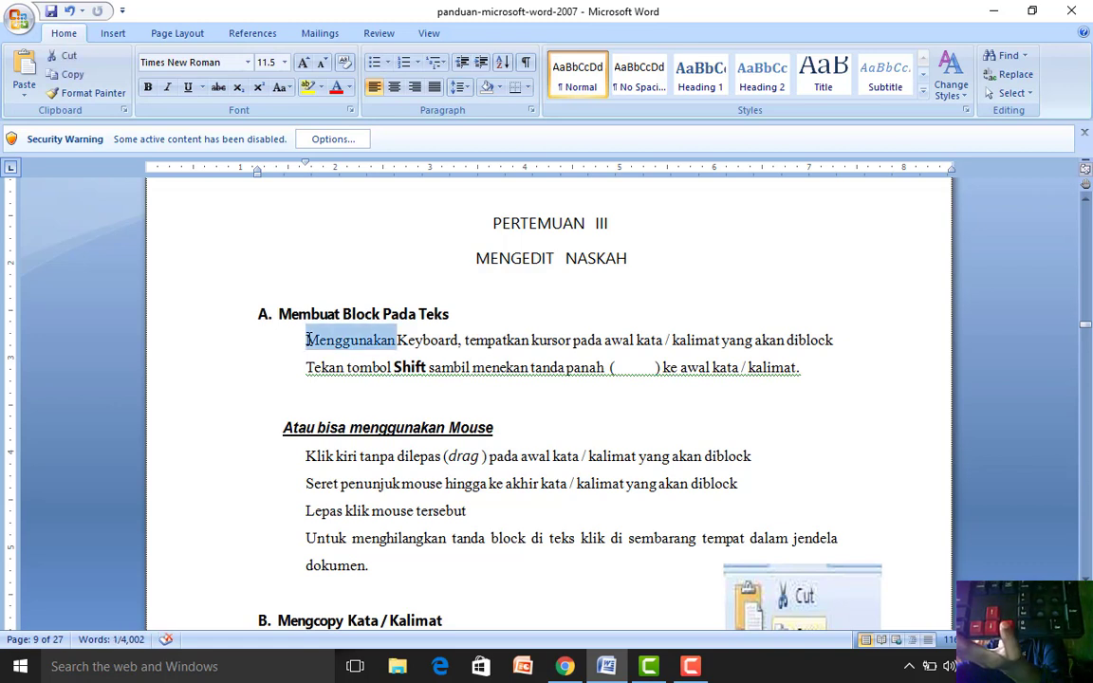
key(ctrl+shift+Right)
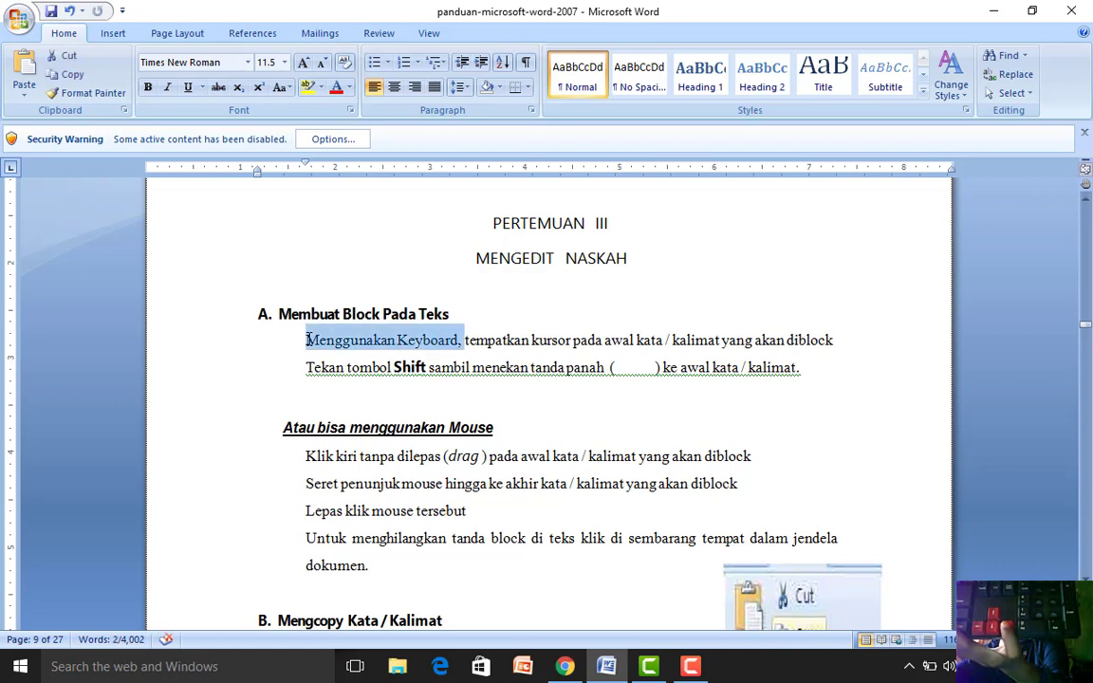
key(ctrl+shift+Right)
key(ctrl+shift+Right)
key(ctrl+shift+Right)
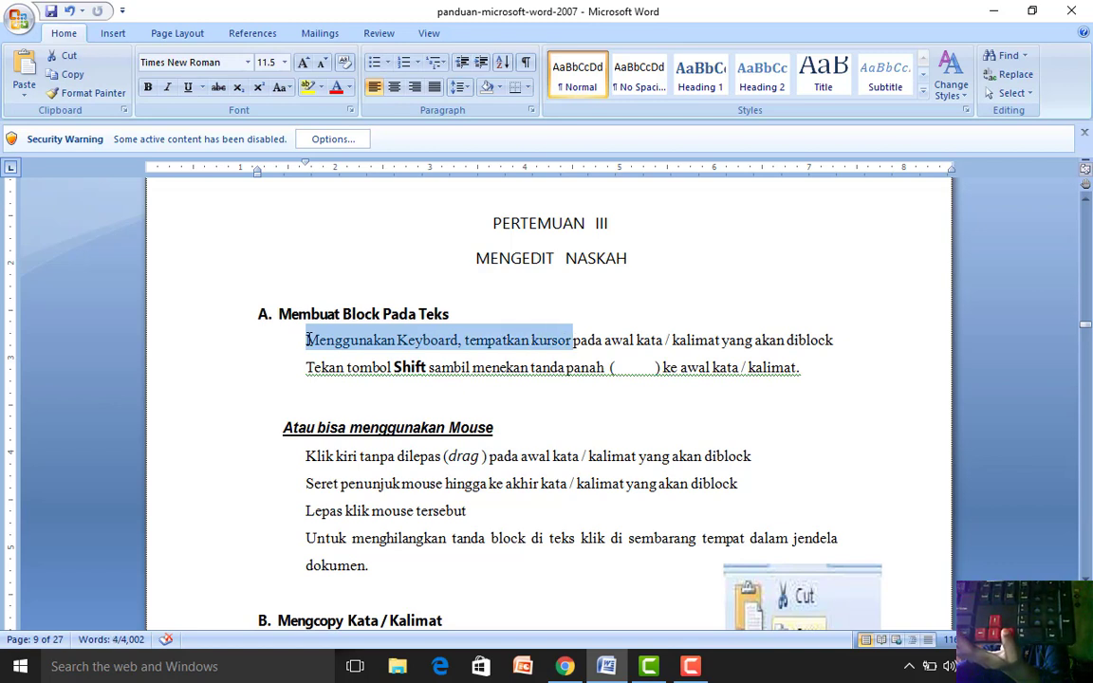
key(ctrl+shift+Right)
key(ctrl+shift+Right)
key(ctrl+shift+Right)
key(ctrl+shift+Right)
key(ctrl+shift+Right)
key(ctrl+shift+Right)
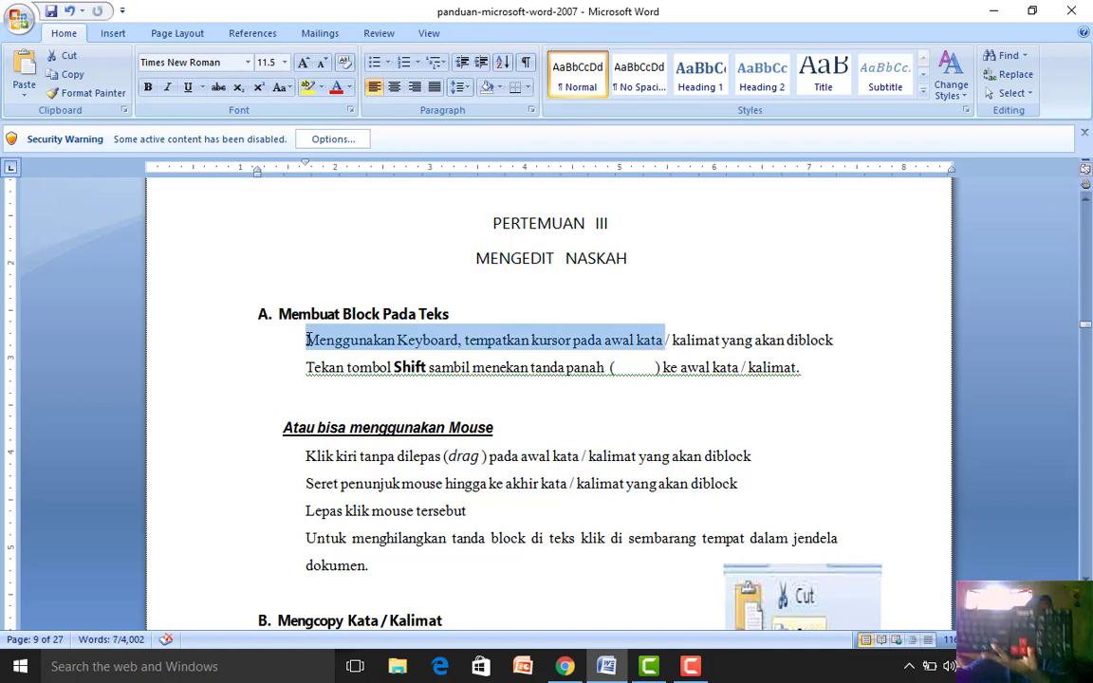
key(ctrl+shift+Right)
key(ctrl+shift+Right)
key(ctrl+shift+Right)
key(ctrl+shift+Right)
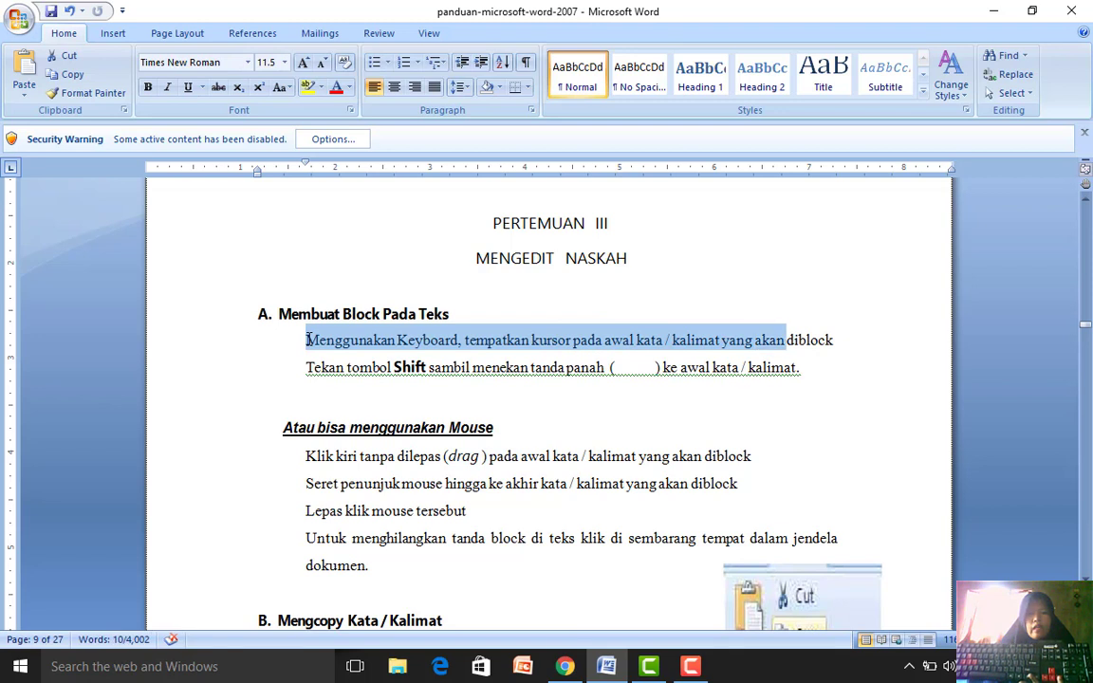
key(ctrl+shift+Right)
key(ctrl+shift+Right)
key(ctrl+shift+Right)
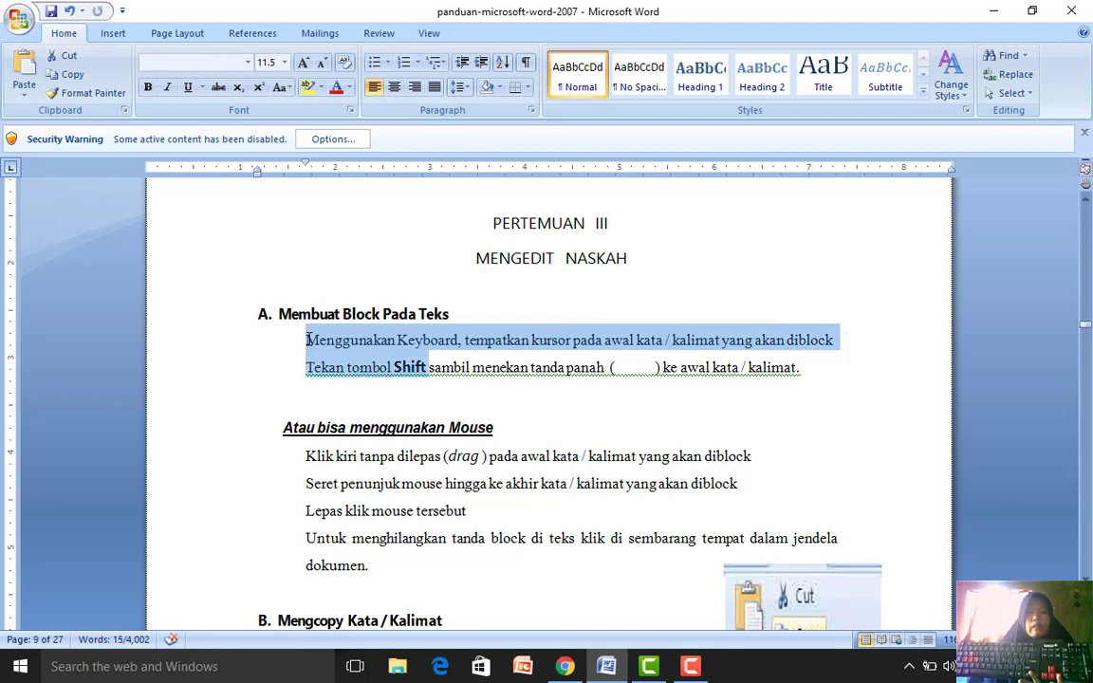
key(ctrl+shift+Right)
key(ctrl+shift+Right)
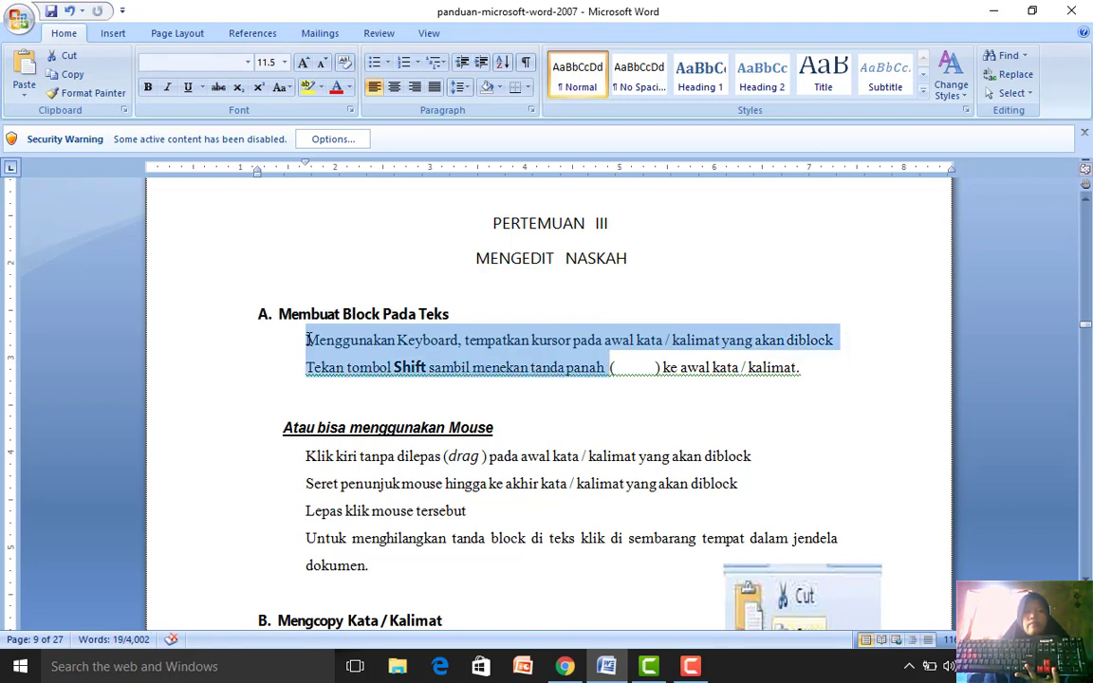
key(ctrl+shift+Right)
key(ctrl+shift+Right)
key(ctrl+shift+Right)
key(ctrl+shift+Right)
key(ctrl+shift+Right)
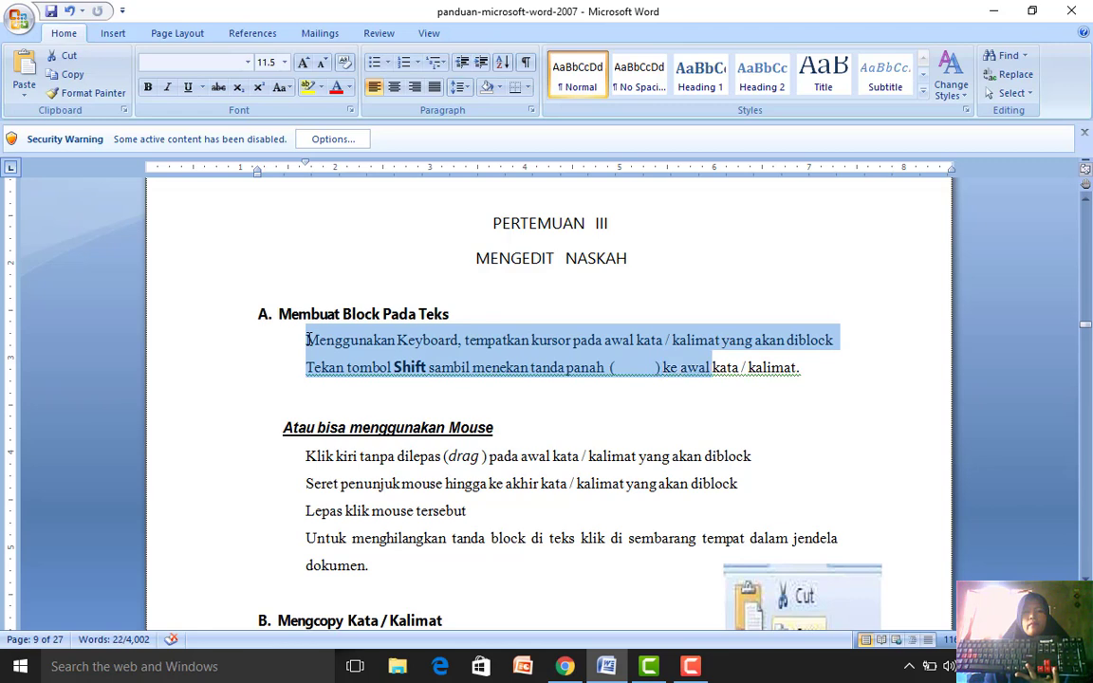
key(ctrl+shift+Right)
key(ctrl+shift+Right)
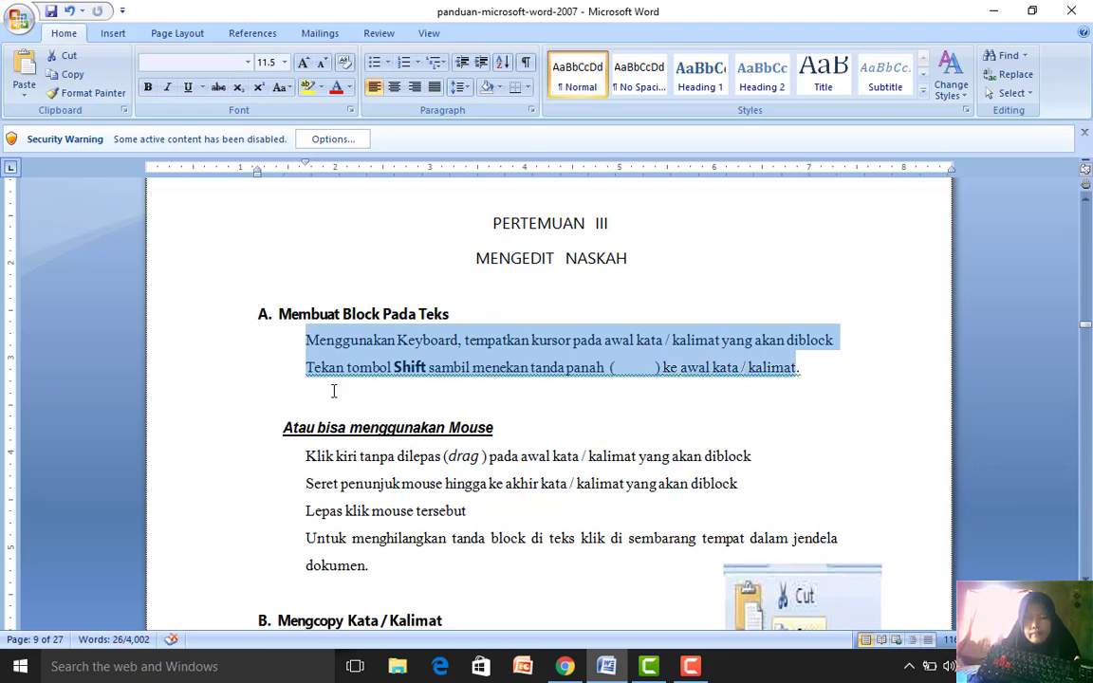
Step: Select the text backwards word by word, from "kalimat" ending the second line under heading A up to "Membuat" in that heading
click(456, 371)
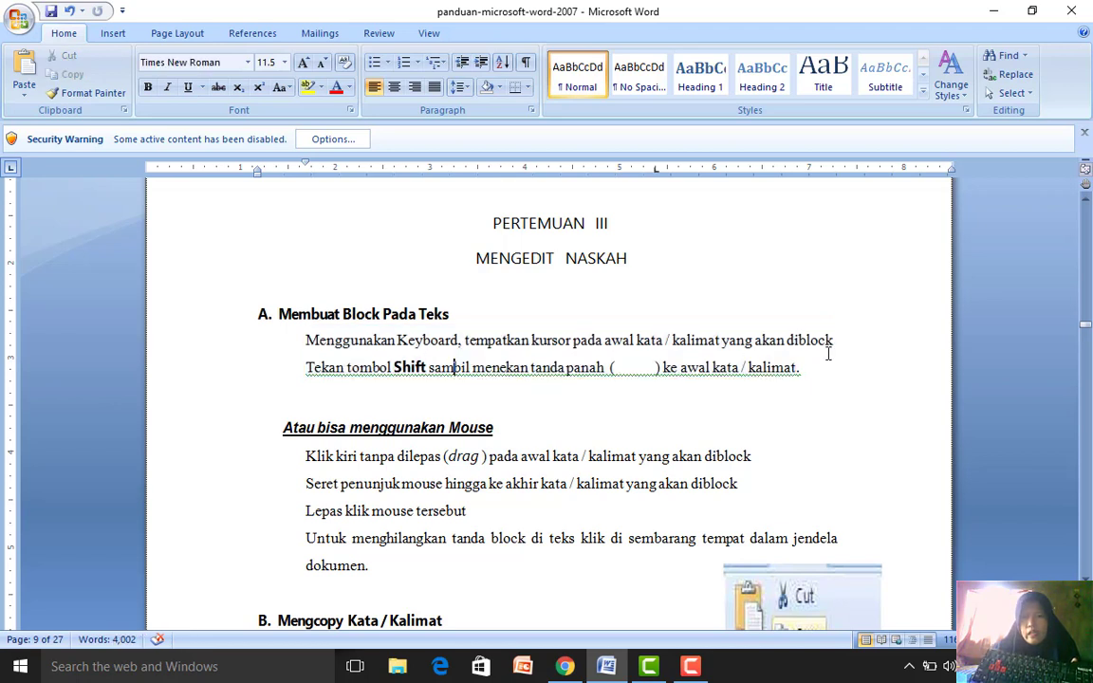
click(800, 367)
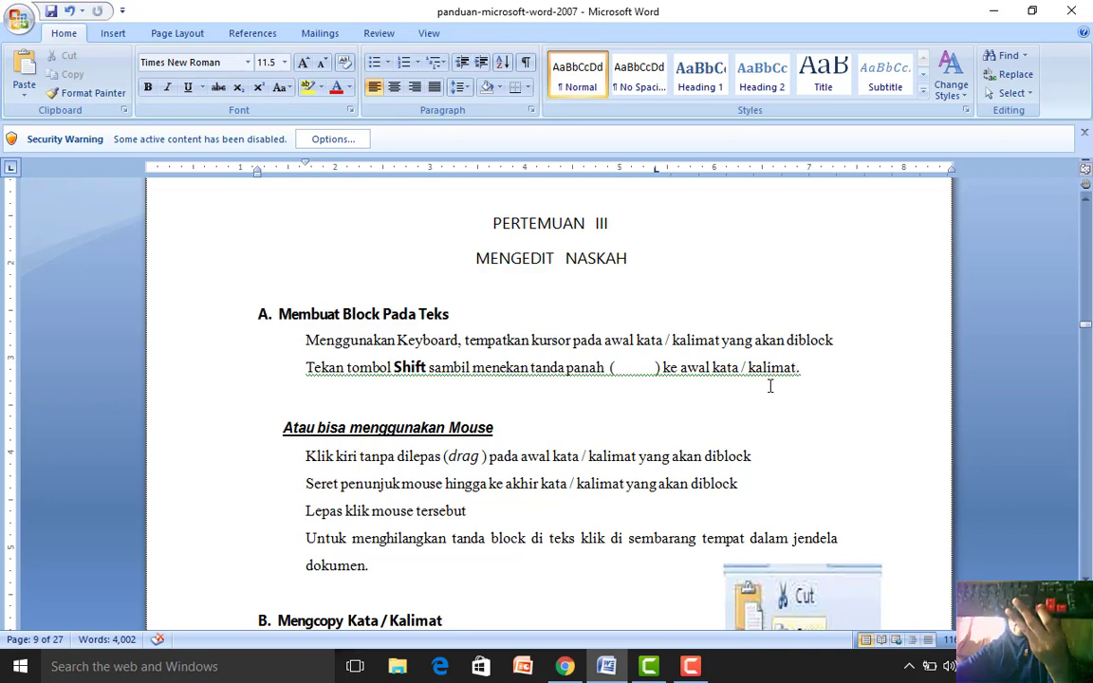
key(shift+Left)
key(shift+Left)
key(shift+Left)
key(shift+Left)
key(shift+Left)
key(shift+Left)
key(shift+Left)
key(shift+Left)
key(shift+Left)
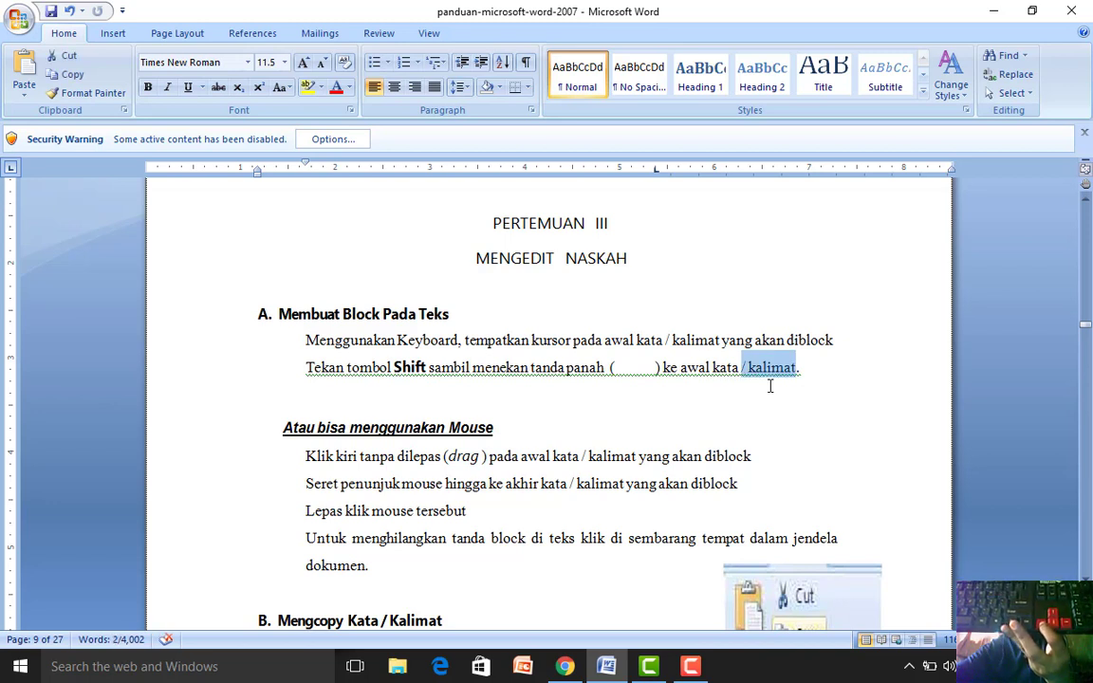
key(ctrl+shift+Left)
key(ctrl+shift+Left)
key(ctrl+shift+Left)
key(ctrl+shift+Left)
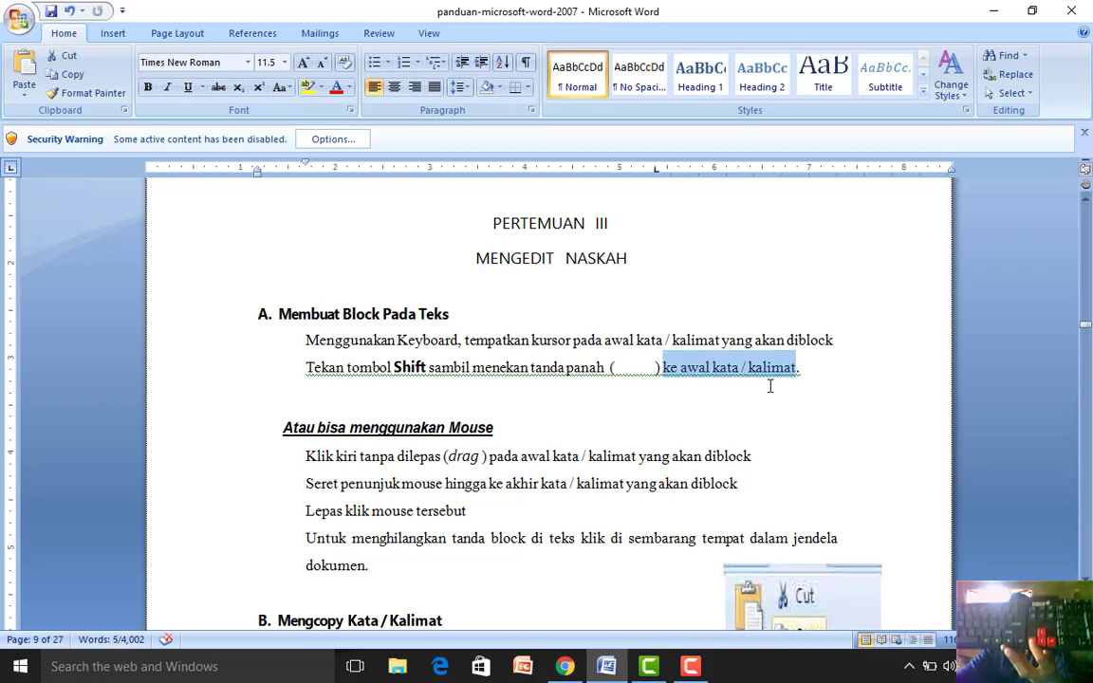
key(ctrl+shift+Left)
key(ctrl+shift+Left)
key(ctrl+shift+Left)
key(ctrl+shift+Left)
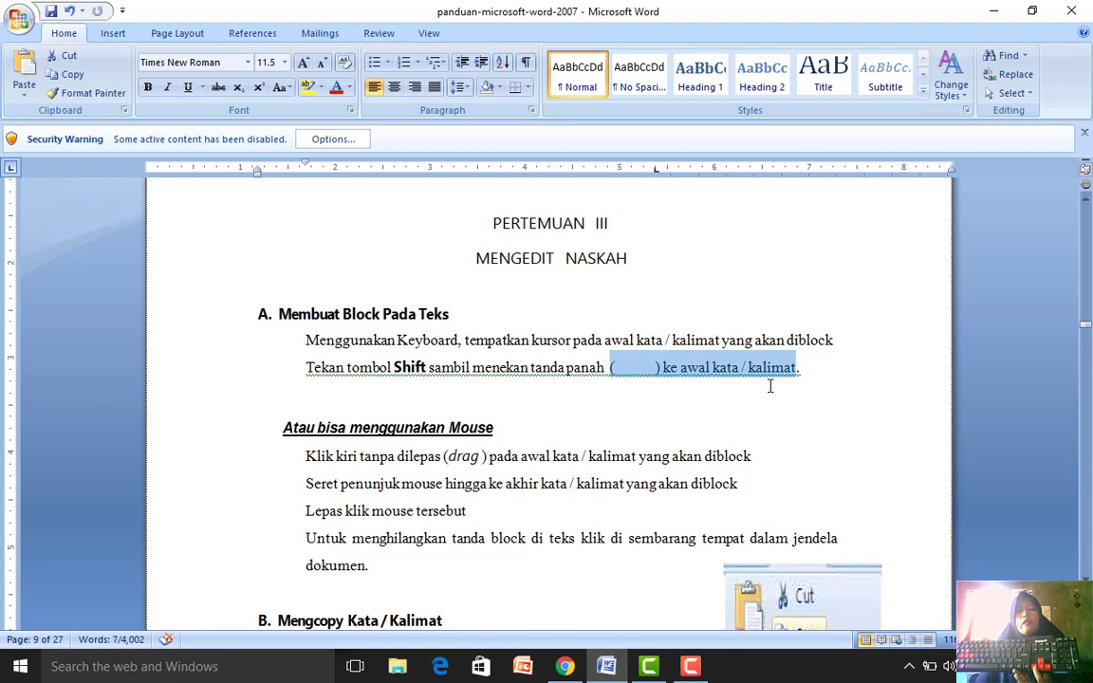
key(ctrl+shift+Left)
key(ctrl+shift+Left)
key(ctrl+shift+Left)
key(ctrl+shift+Left)
key(ctrl+shift+Left)
key(ctrl+shift+Left)
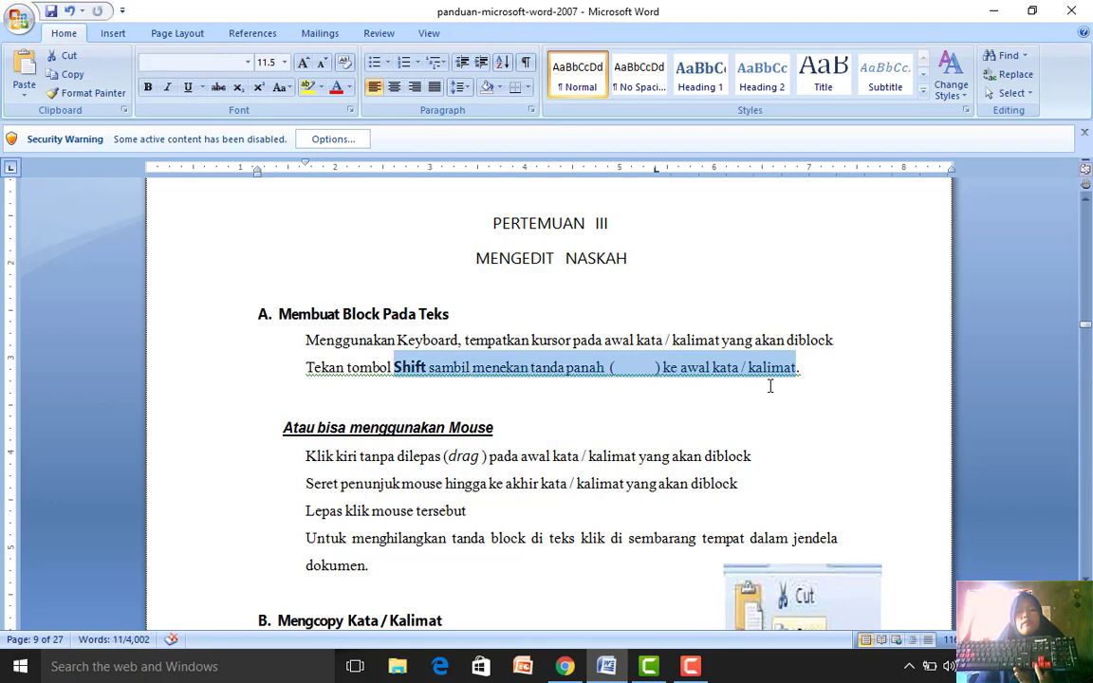
key(ctrl+shift+Left)
key(ctrl+shift+Left)
key(ctrl+shift+Left)
key(ctrl+shift+Left)
key(ctrl+shift+Left)
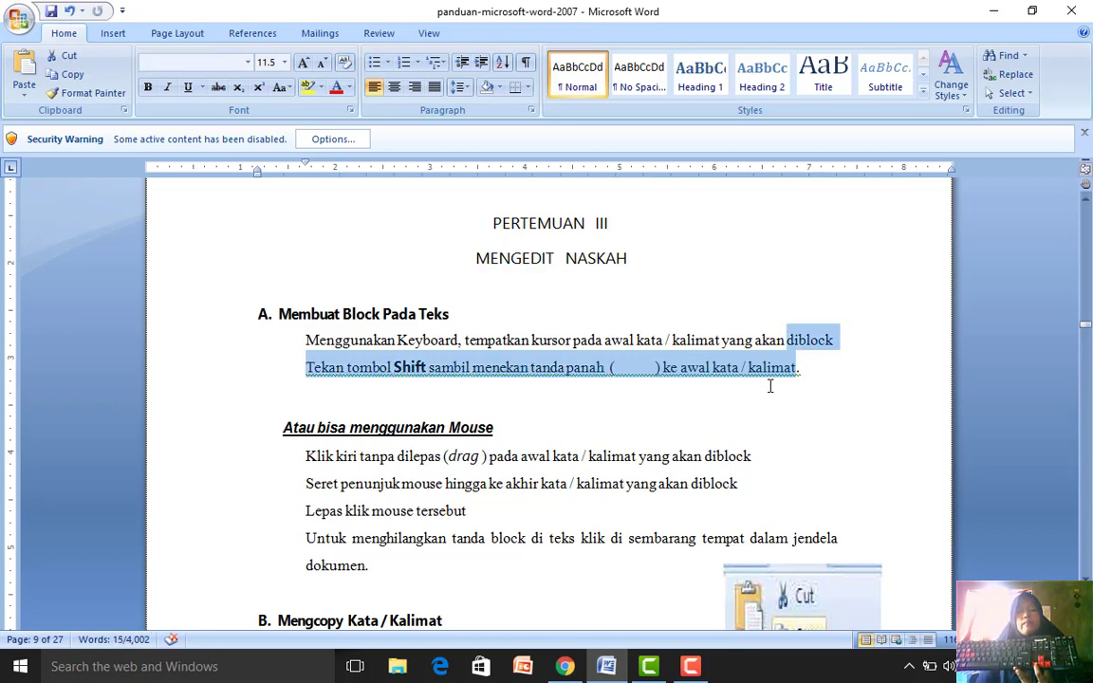
key(ctrl+shift+Left)
key(ctrl+shift+Left)
key(ctrl+shift+Left)
key(ctrl+shift+Left)
key(ctrl+shift+Left)
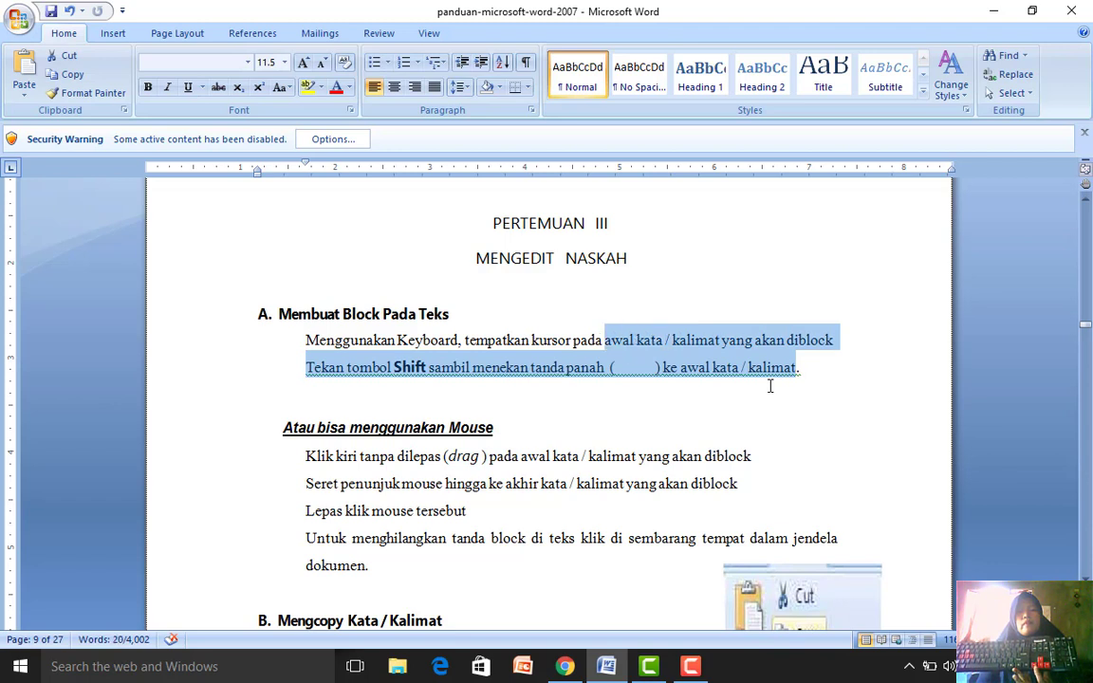
key(ctrl+shift+Left)
key(ctrl+shift+Left)
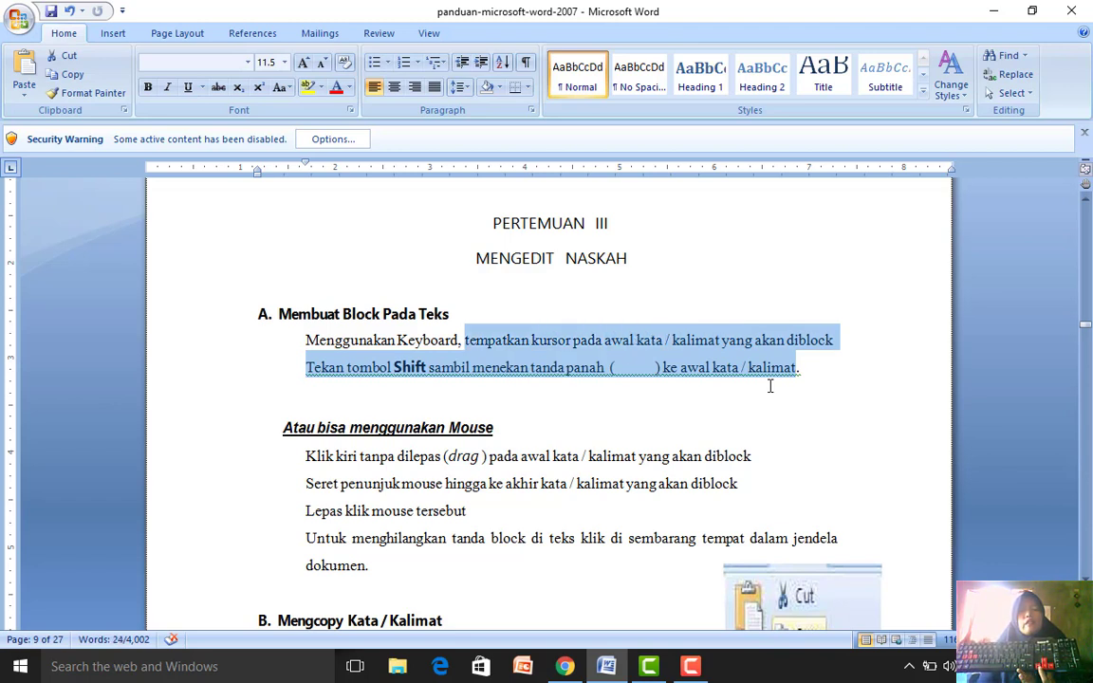
key(ctrl+shift+Left)
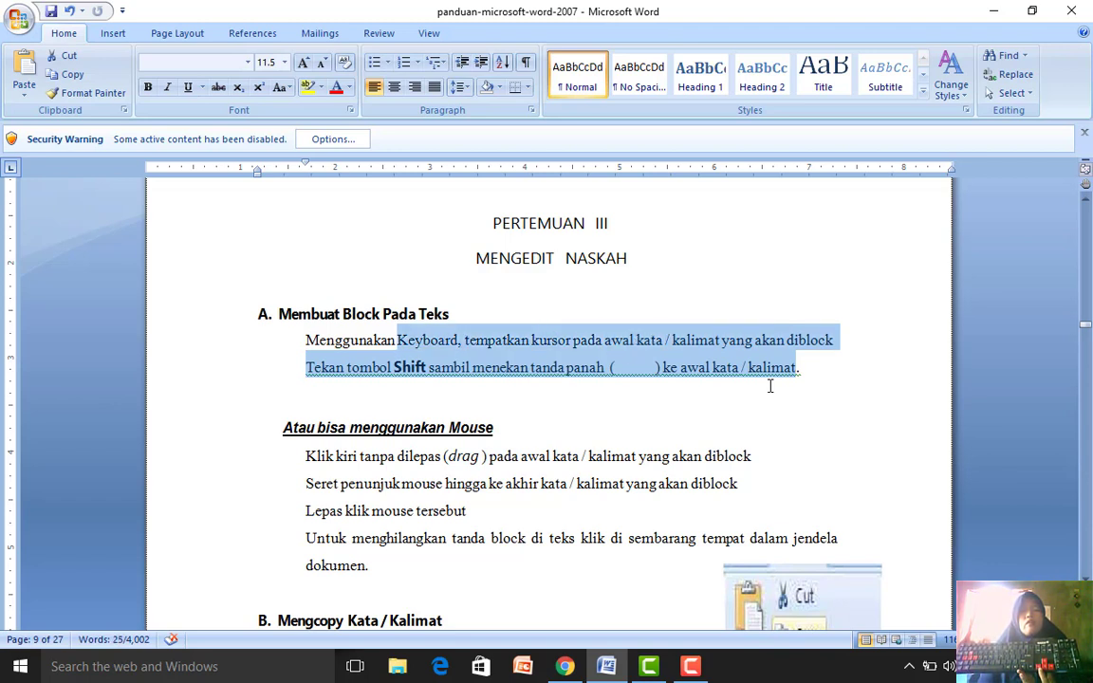
key(ctrl+shift+Left)
key(ctrl+shift+Left)
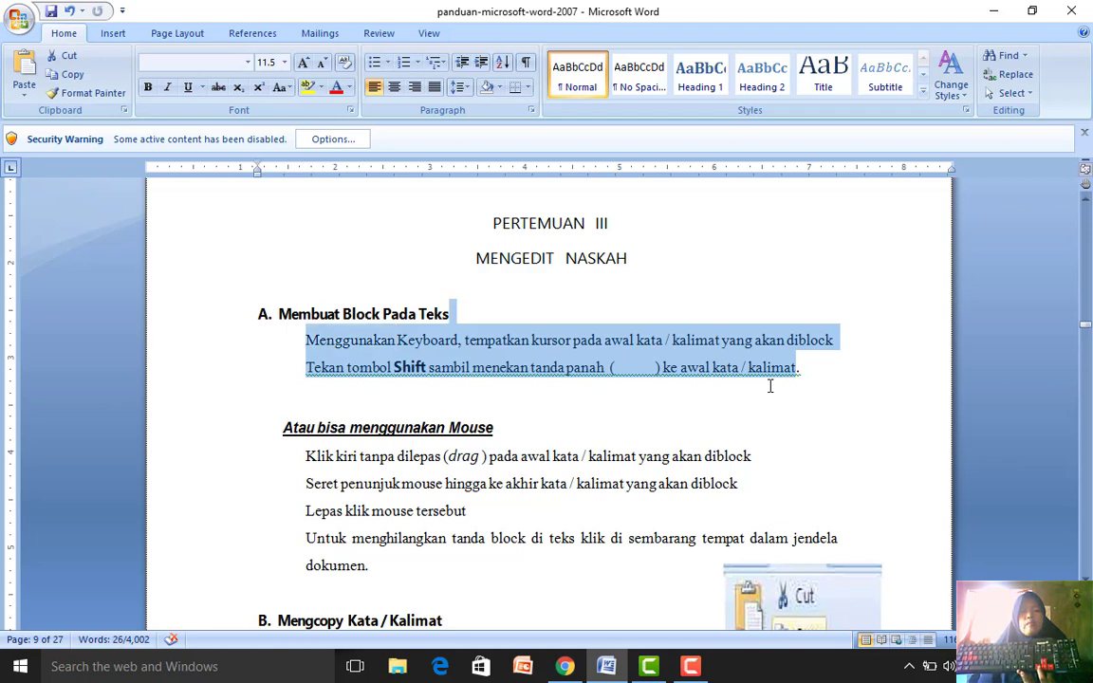
key(ctrl+shift+Left)
key(ctrl+shift+Left)
key(ctrl+shift+Left)
key(ctrl+shift+Left)
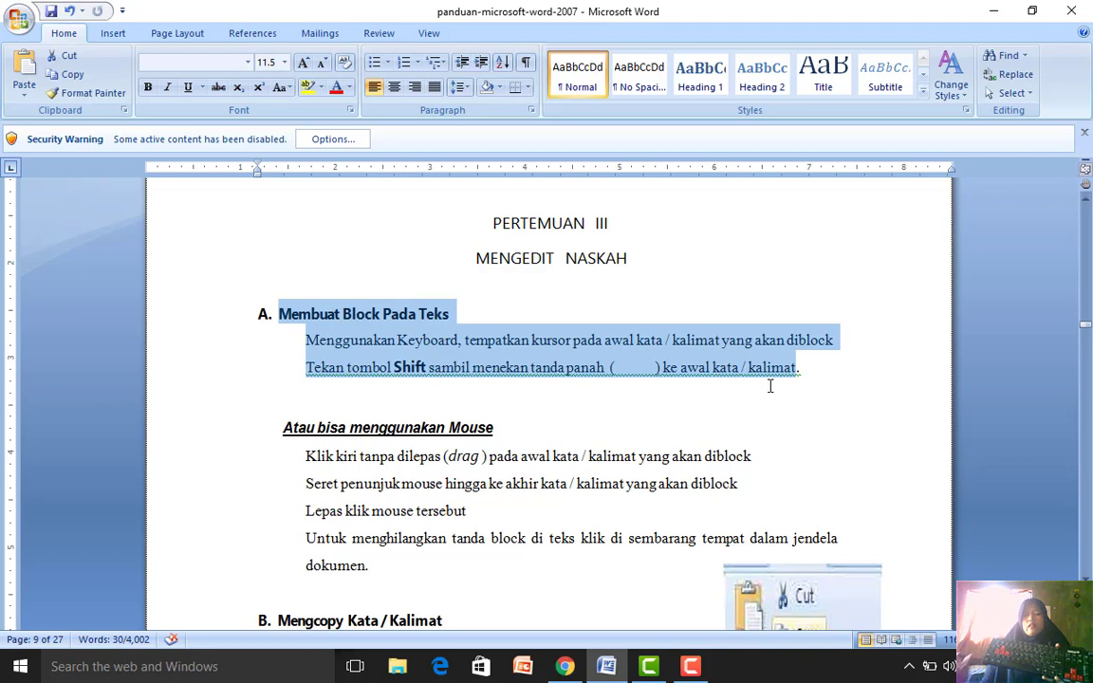
Step: Extend a selection upward line by line from the start of "Menggunakan" to the blank line above heading A, and shrink it back
click(658, 484)
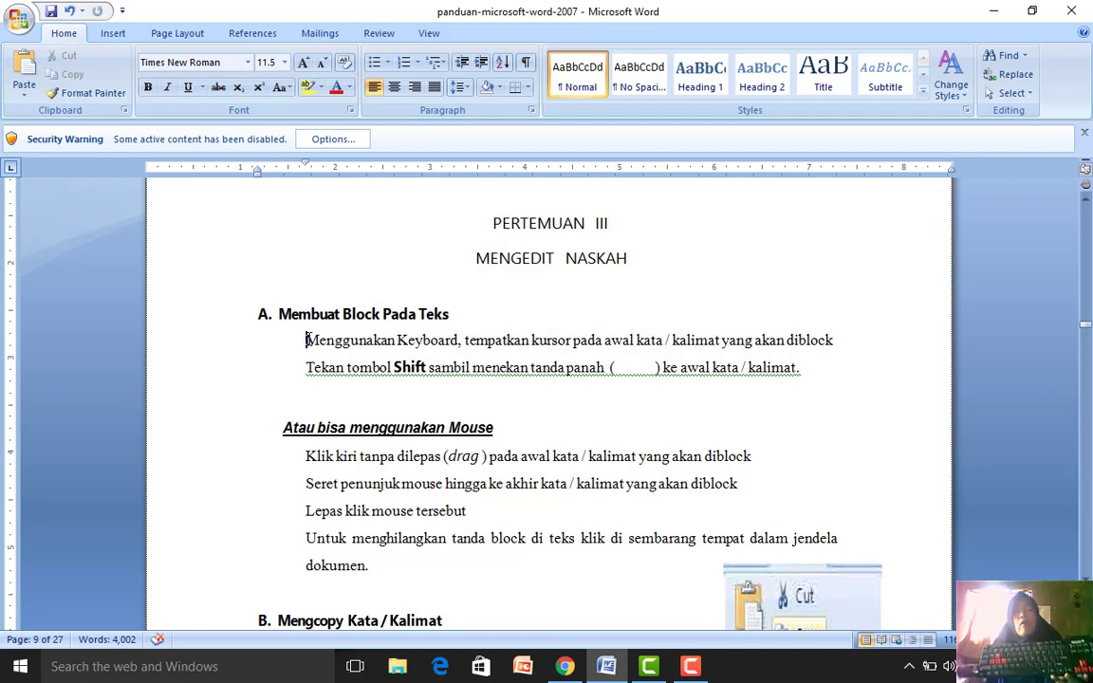
key(shift+Up)
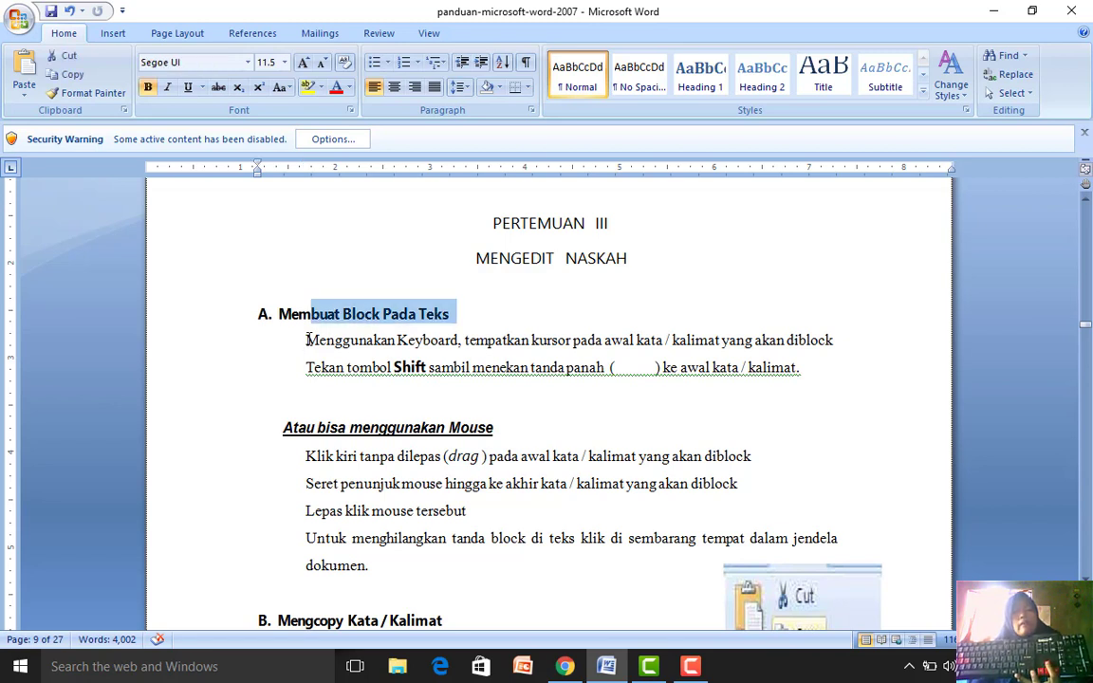
key(shift+Up)
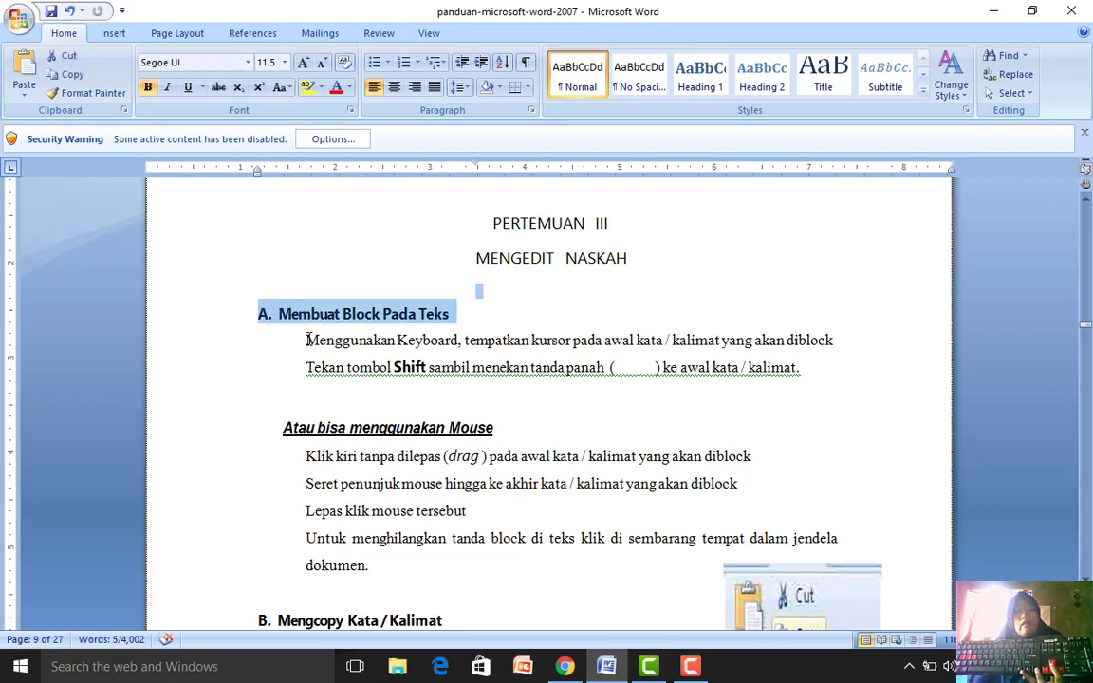
key(shift+Down)
key(shift+Down)
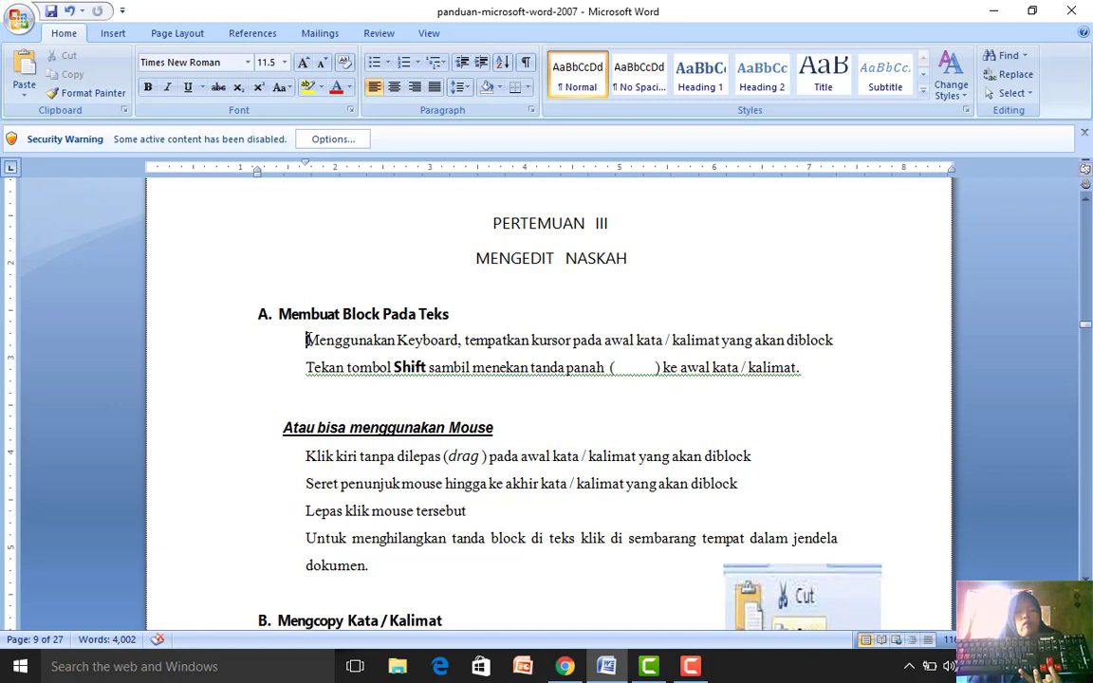
Step: Select downward line by line from "Menggunakan" through "dokumen." at the end of the mouse instructions, and clear the selection
key(shift+Down)
key(shift+Down)
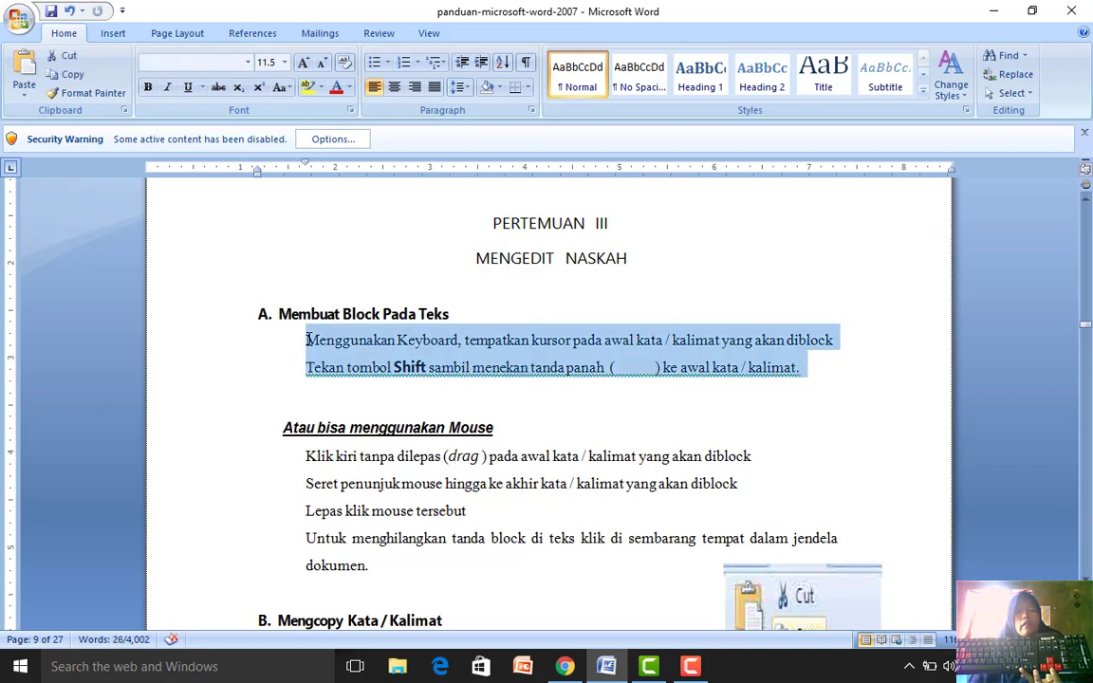
key(shift+Down)
key(shift+Down)
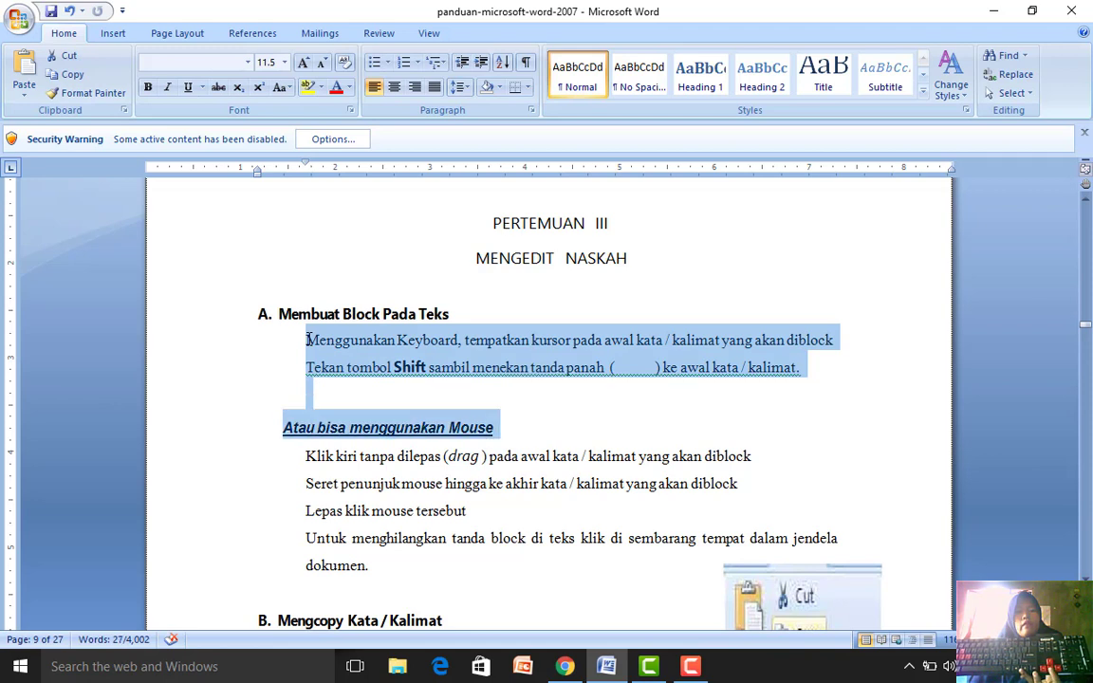
key(shift+Down)
key(shift+Down)
key(shift+Down)
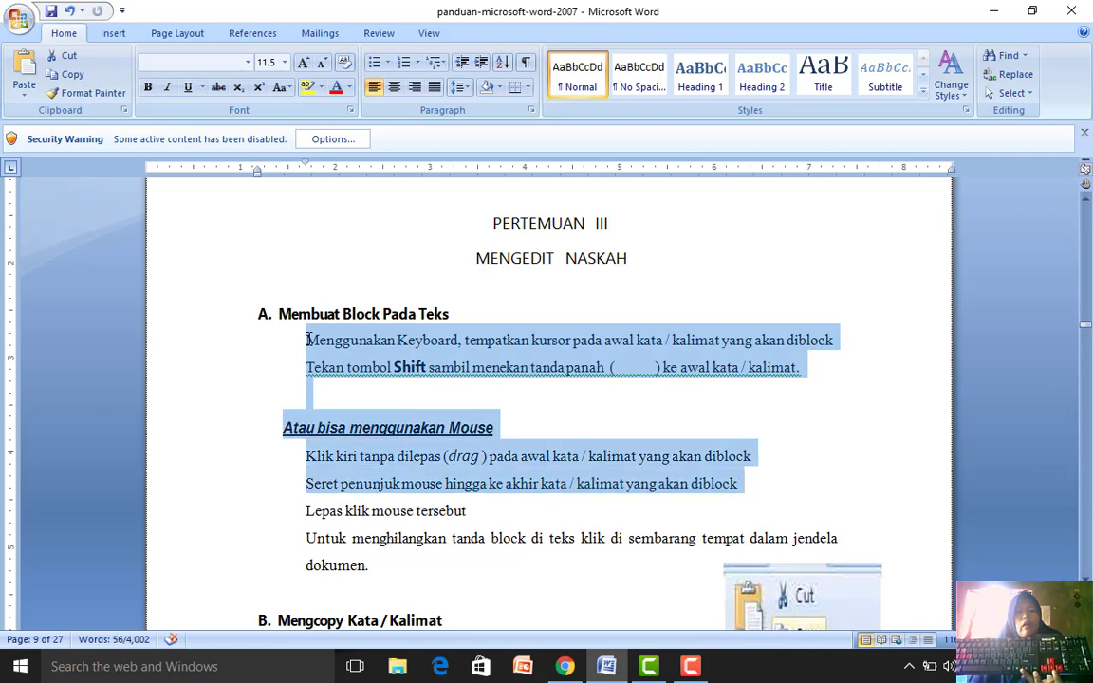
key(shift+Down)
key(shift+Down)
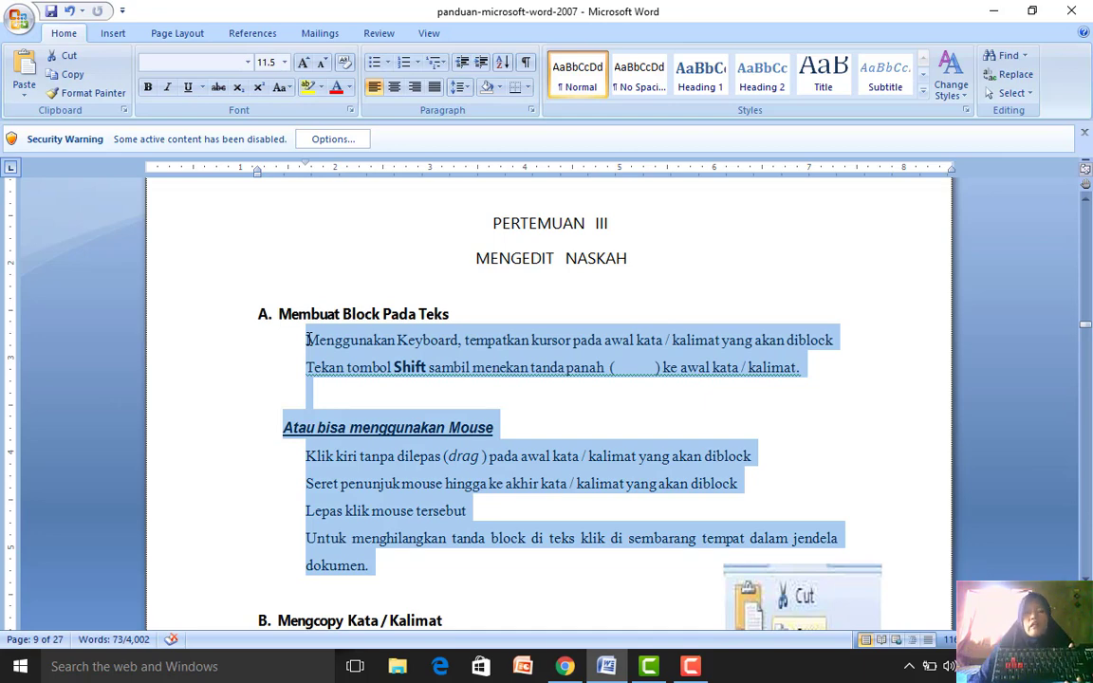
click(308, 340)
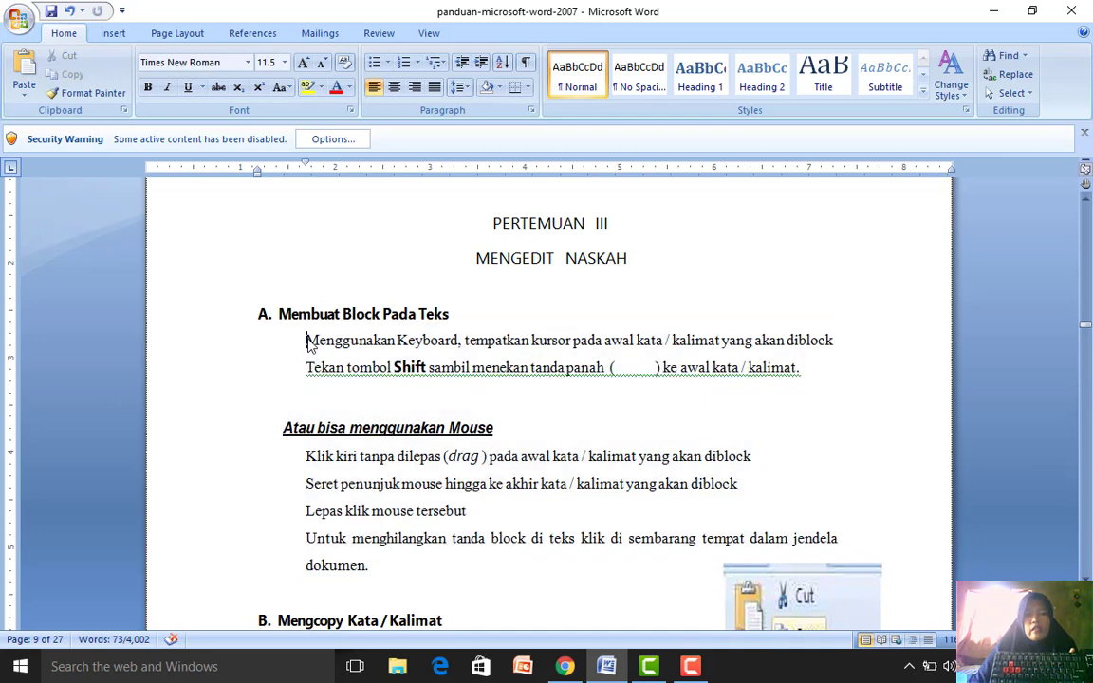
Step: Select upward line by line from the end of the "Tekan tombol Shift" line to the end of heading A, and clear the selection
click(808, 367)
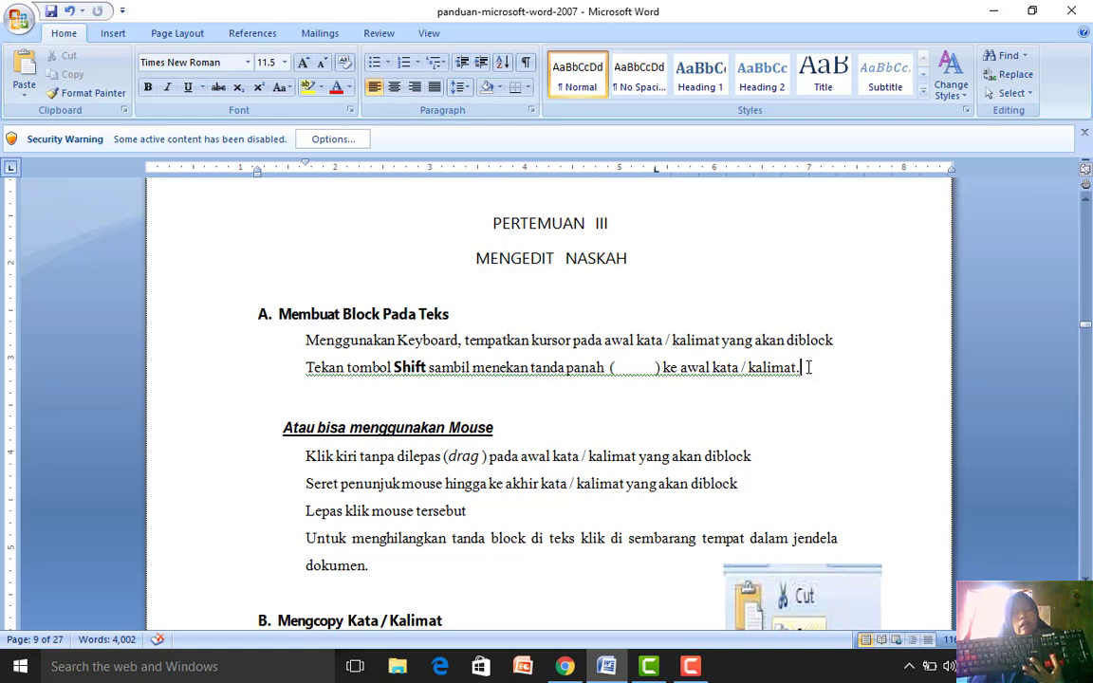
key(shift+Up)
key(shift+Up)
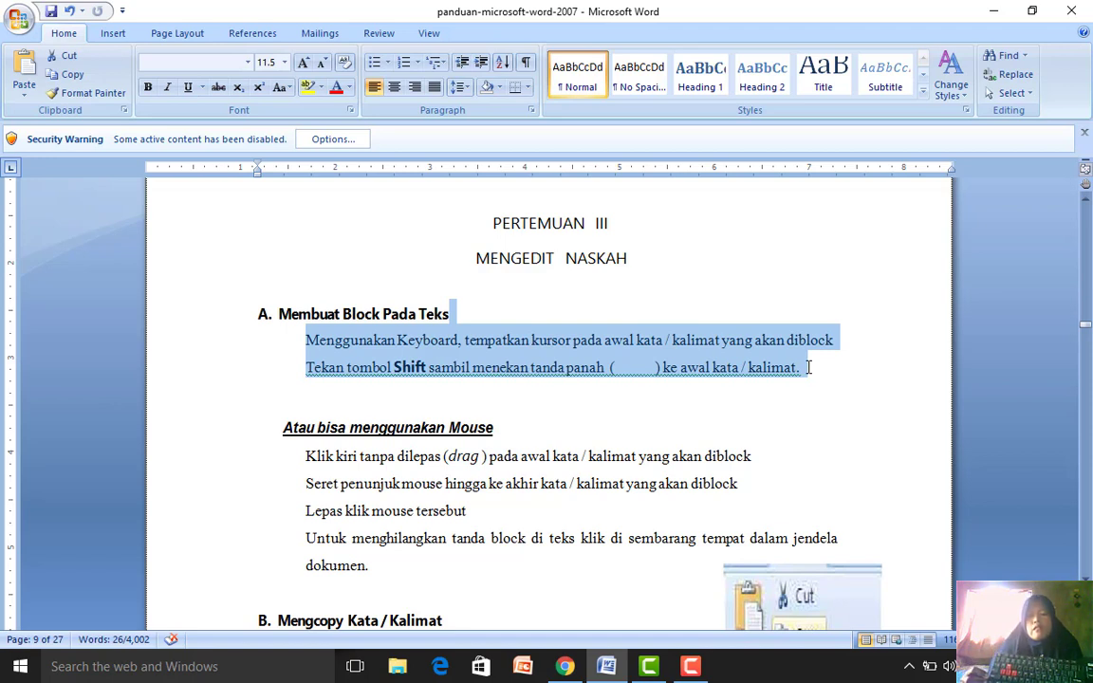
key(Down)
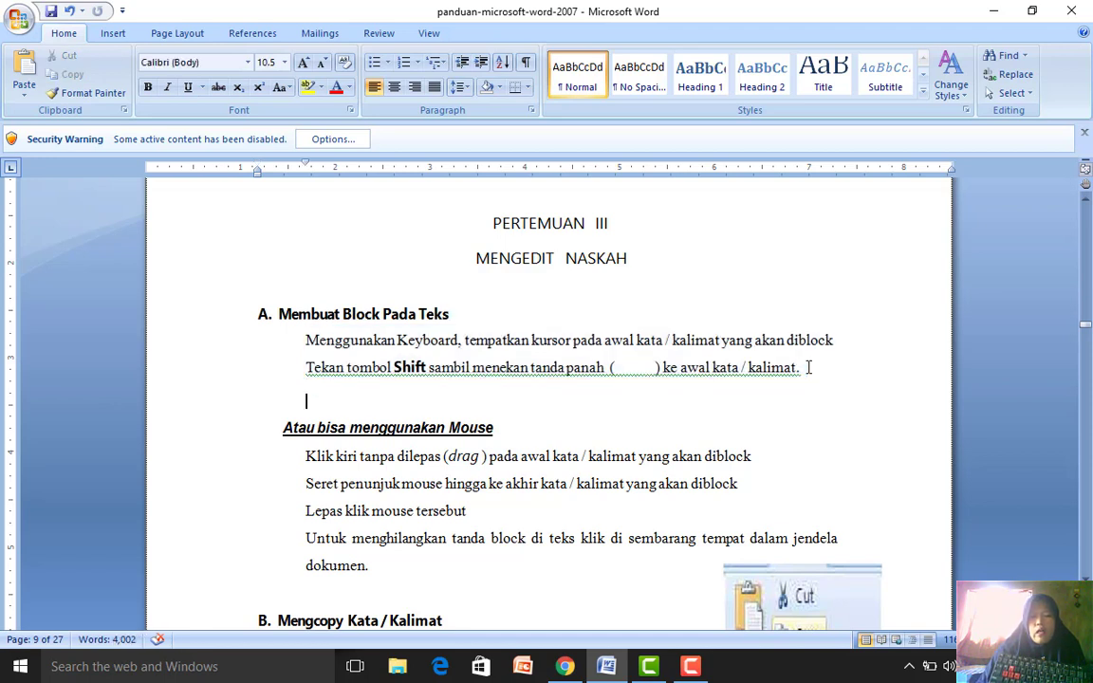
key(Down)
key(End)
key(Down)
key(Down)
key(Down)
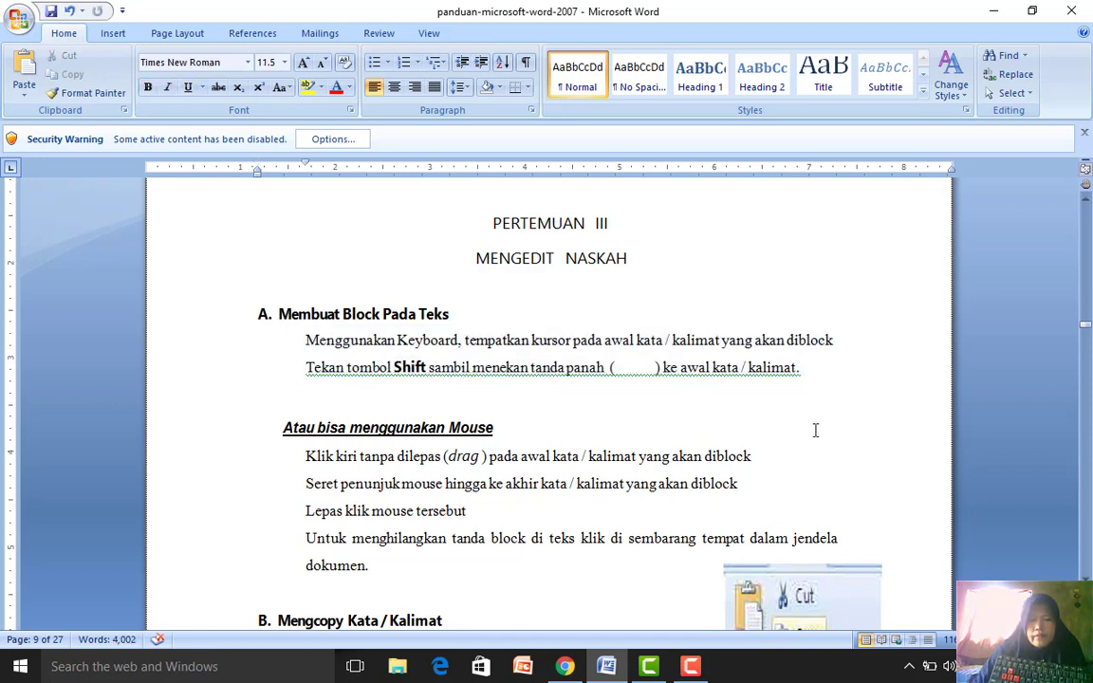
Step: Select the first line under heading A word by word, from "Menggunakan" through "awal kata /", and clear the selection
click(307, 340)
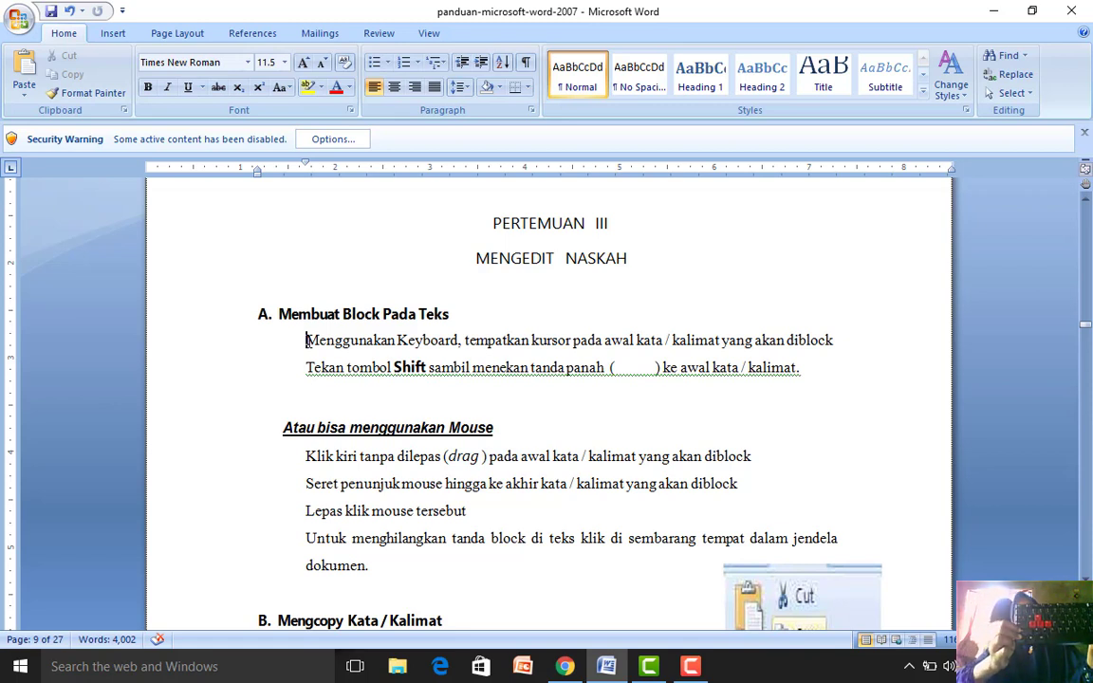
key(End)
key(shift+Right)
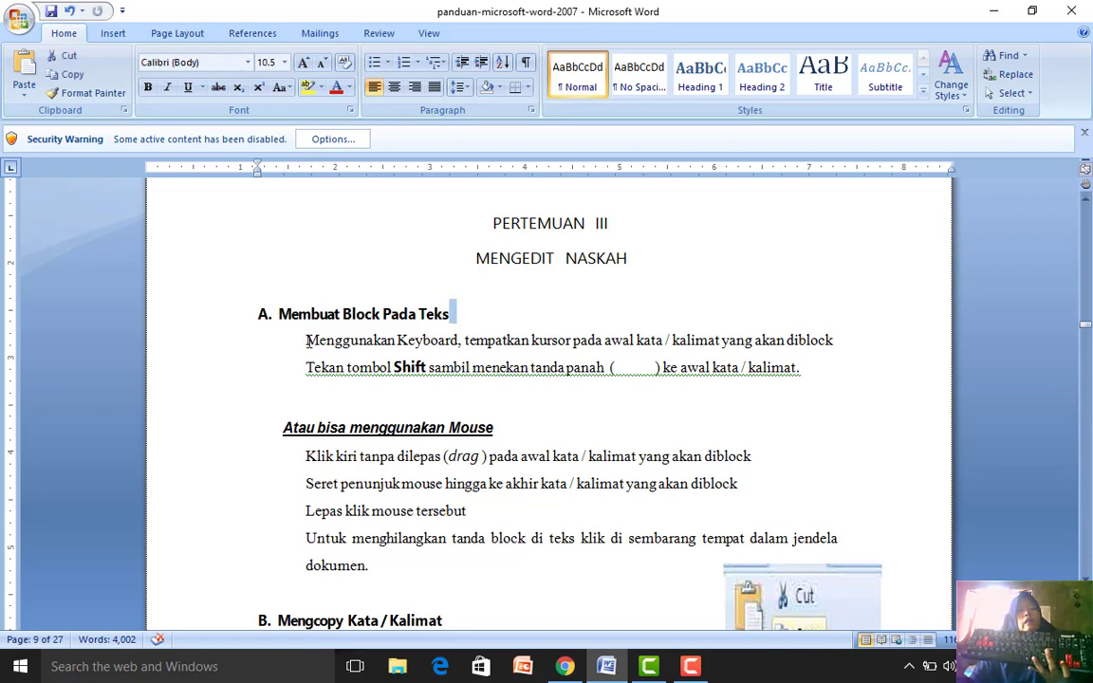
key(ctrl+shift+Right)
key(ctrl+shift+Right)
key(ctrl+shift+Right)
key(ctrl+shift+Right)
key(ctrl+shift+Right)
key(ctrl+shift+Right)
key(ctrl+shift+Right)
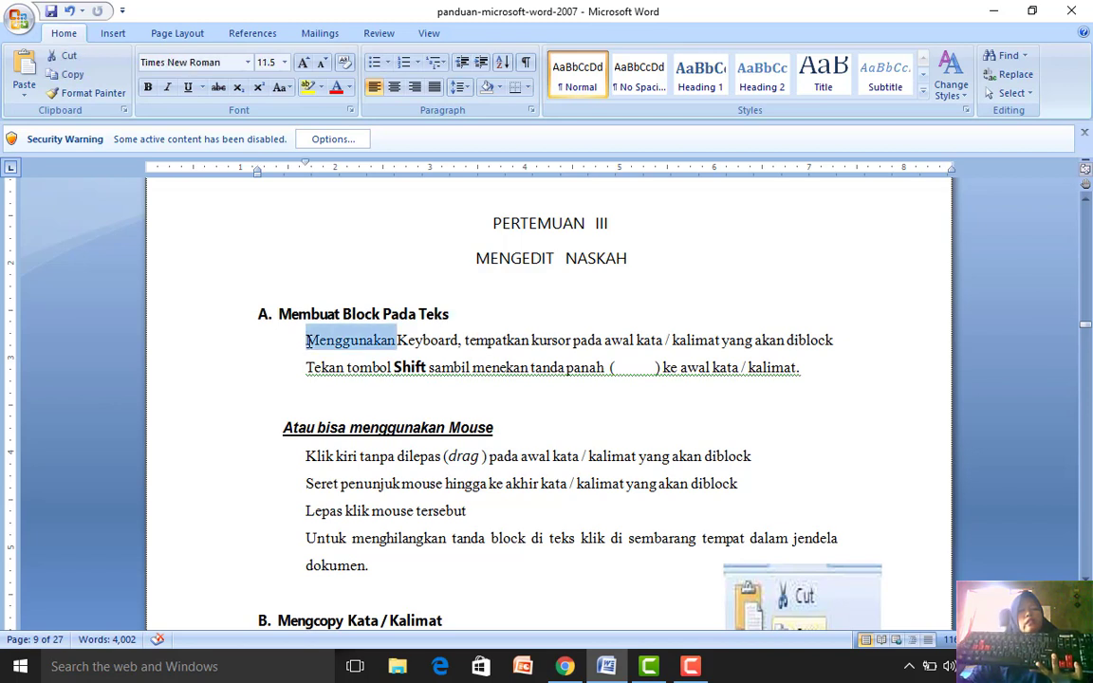
key(ctrl+shift+Right)
key(ctrl+shift+Right)
key(ctrl+shift+Right)
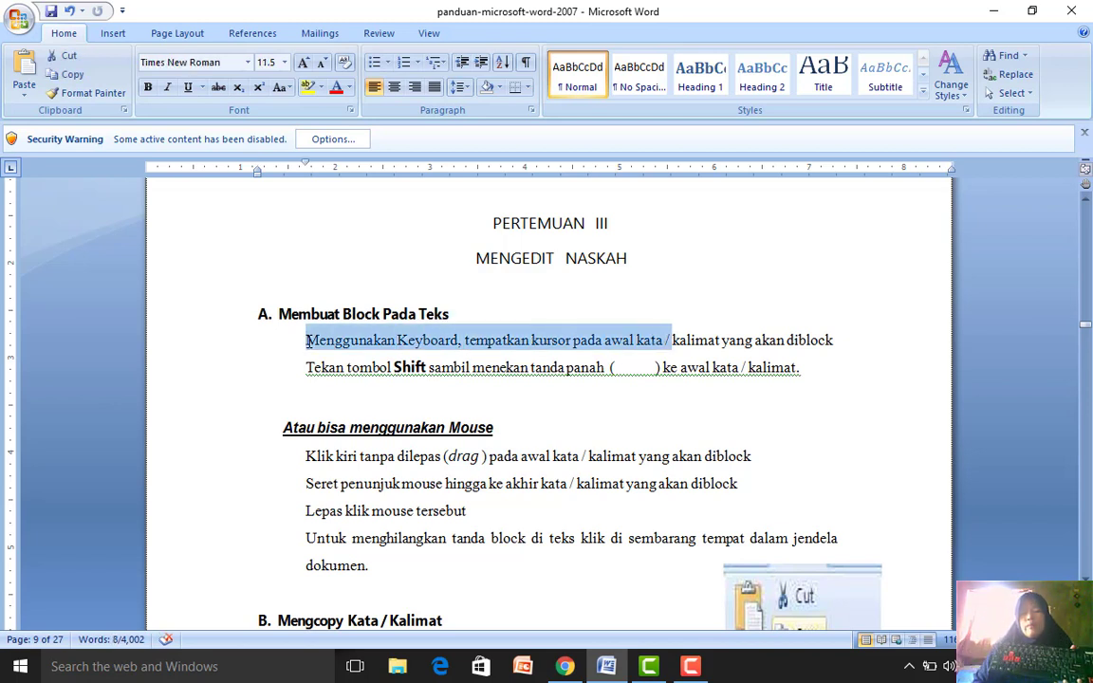
key(Down)
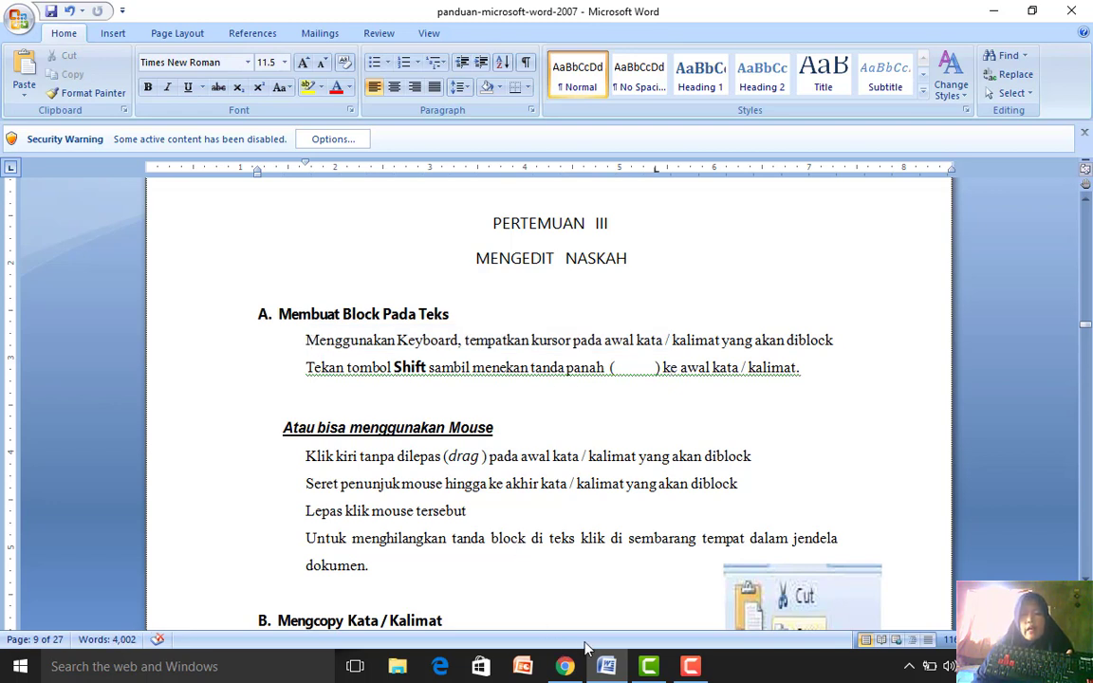
click(610, 556)
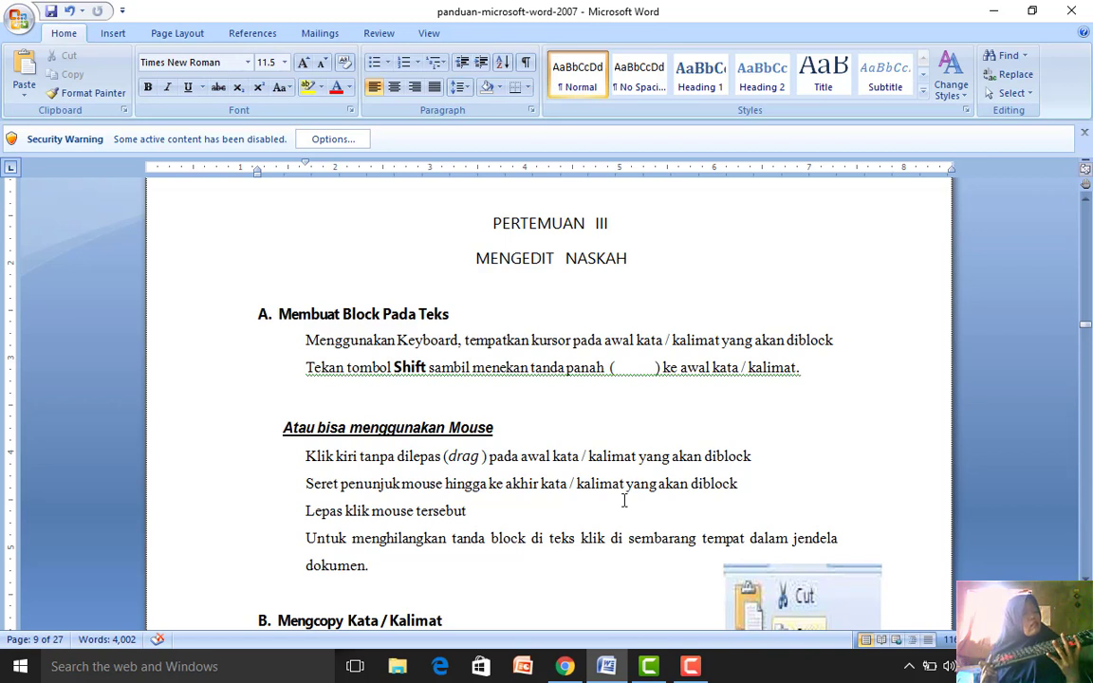
Step: Go to the end of the document and move the cursor up to the page number above the "Saya sedang belajar komputer" paragraph
scroll(625, 500, down, 10)
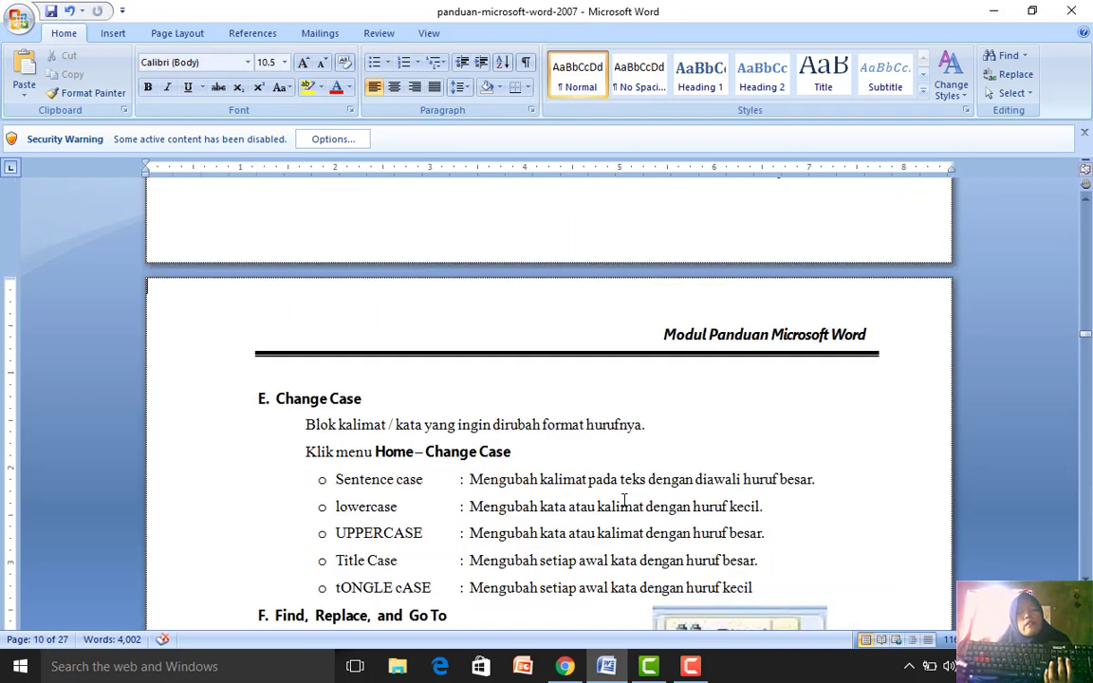
key(ctrl+End)
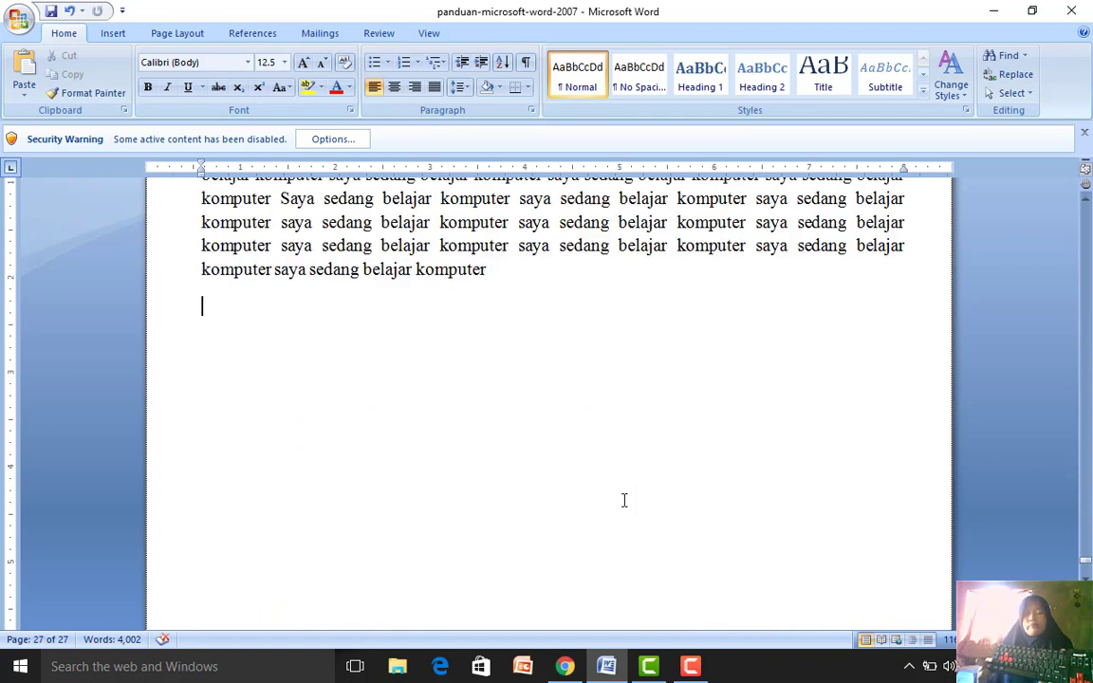
key(Up)
key(Up)
key(Up)
key(Up)
key(Up)
key(Up)
key(Up)
key(Up)
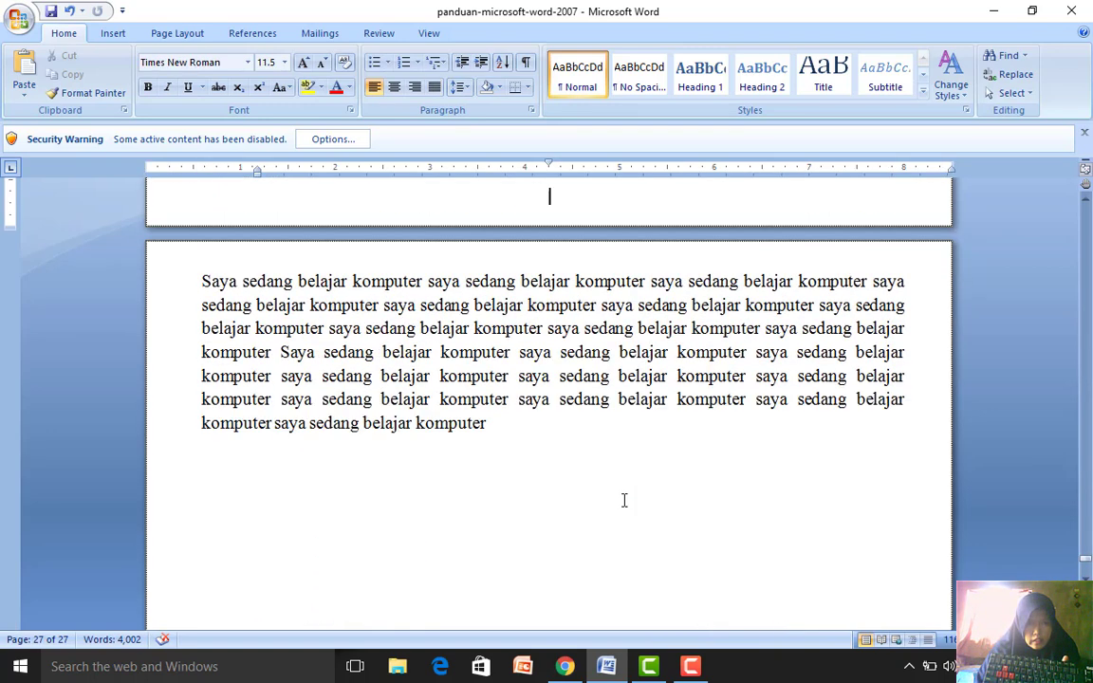
key(Up)
key(Up)
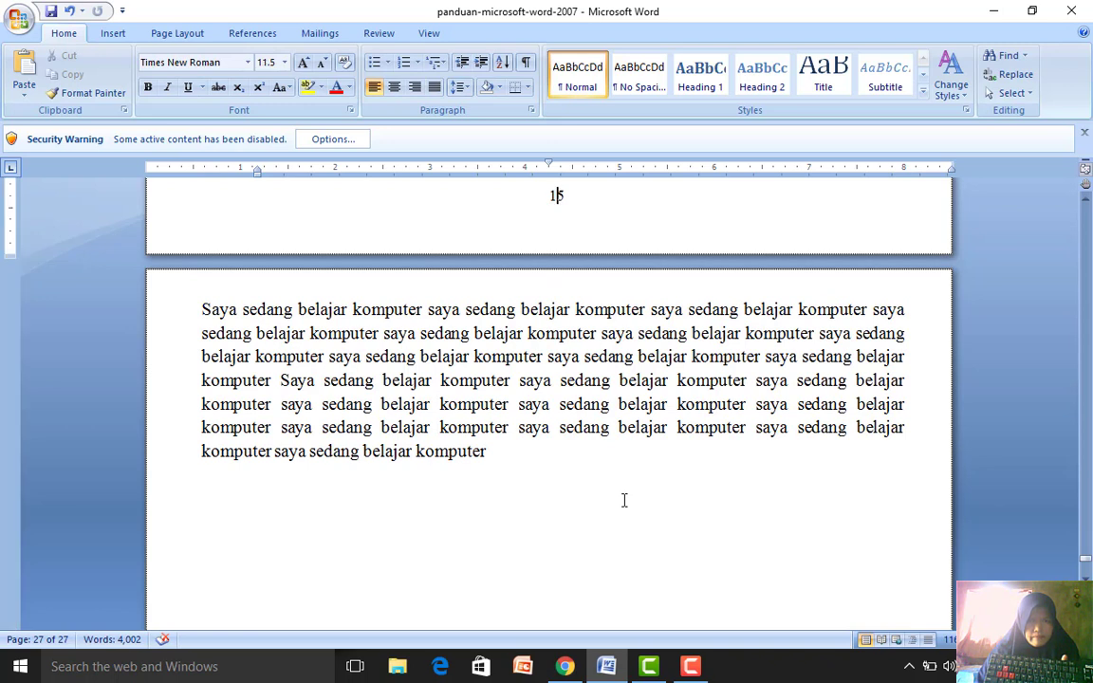
Step: Place the cursor before the first "Saya" below page number 15, select the whole paragraph, and clear the selection
key(Down)
key(Down)
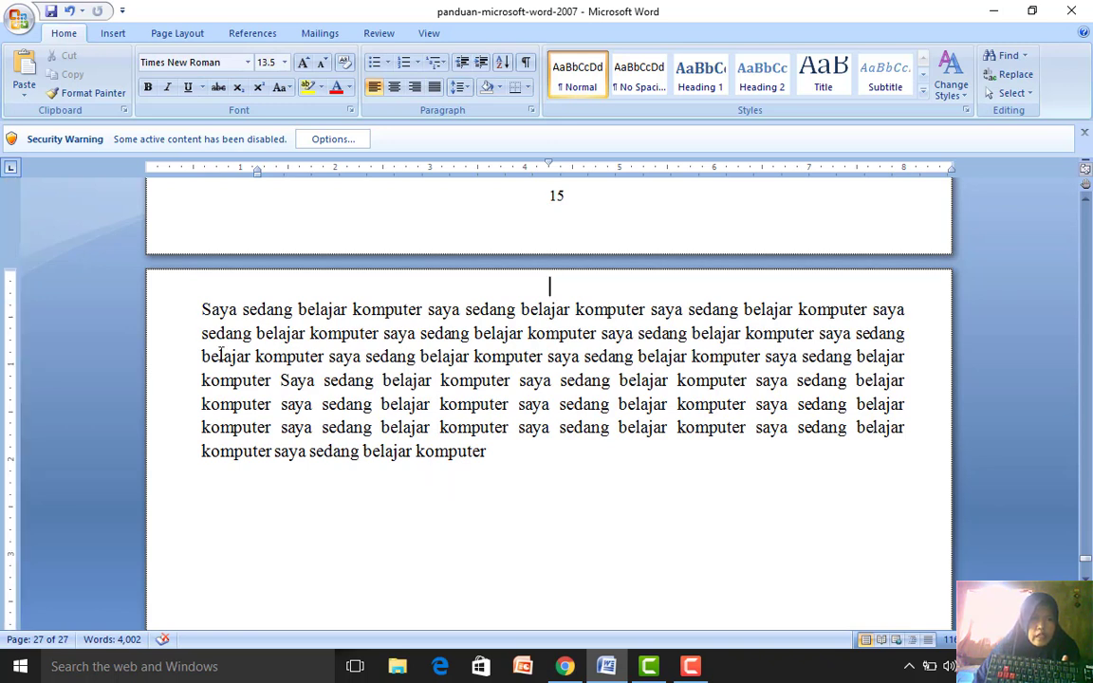
key(Down)
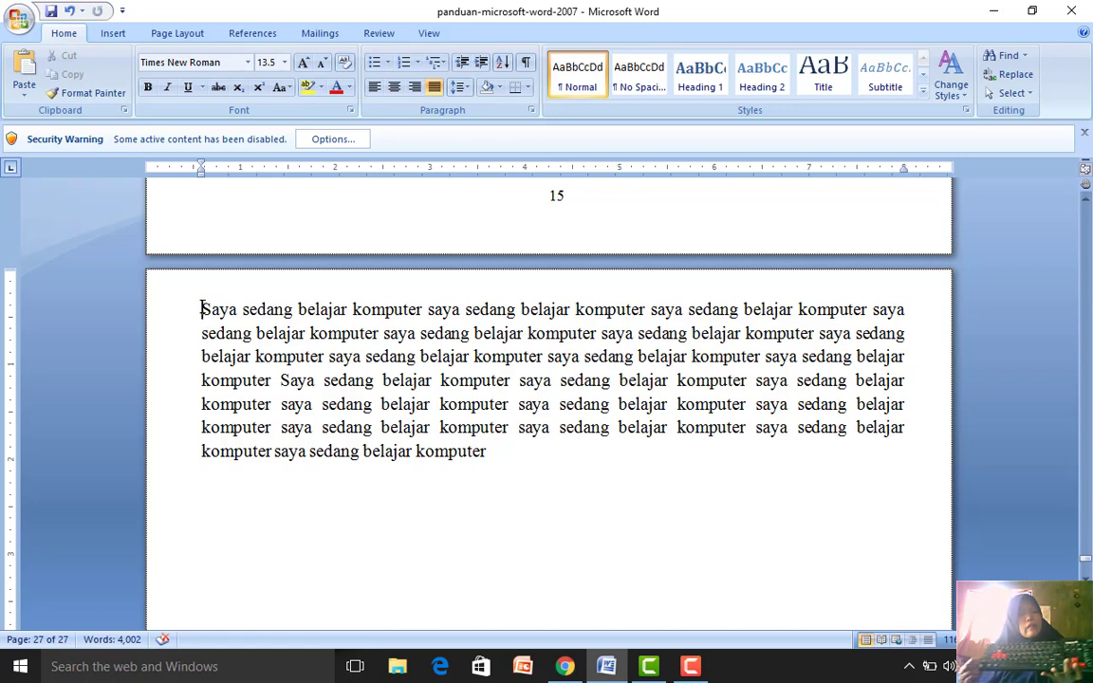
key(ctrl+a)
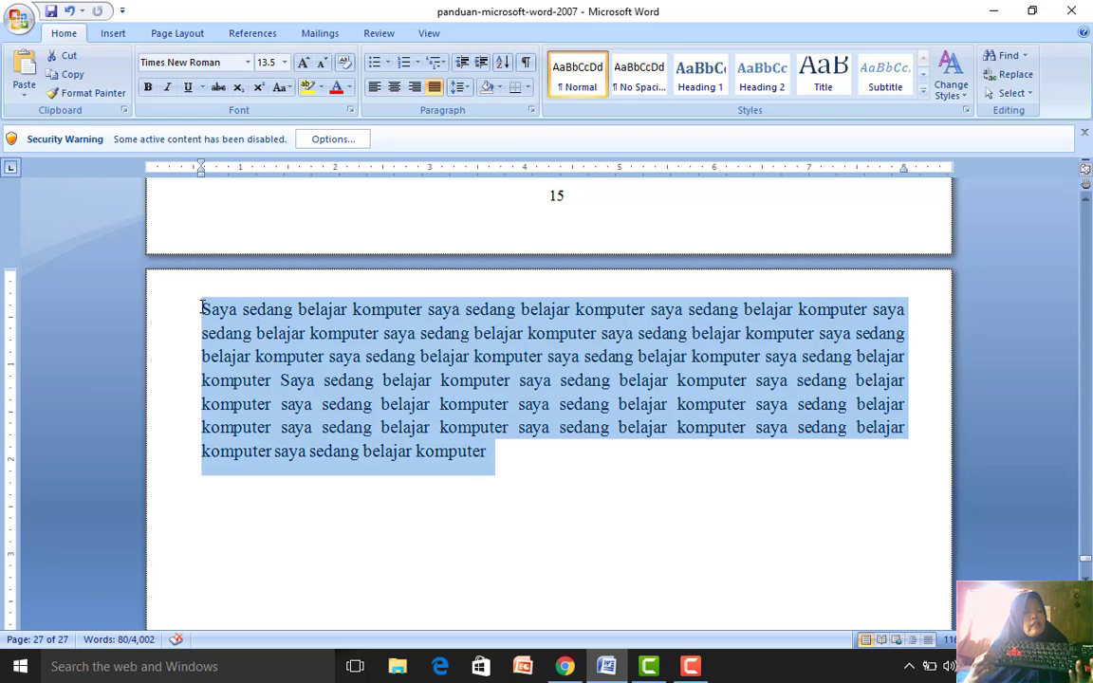
click(548, 286)
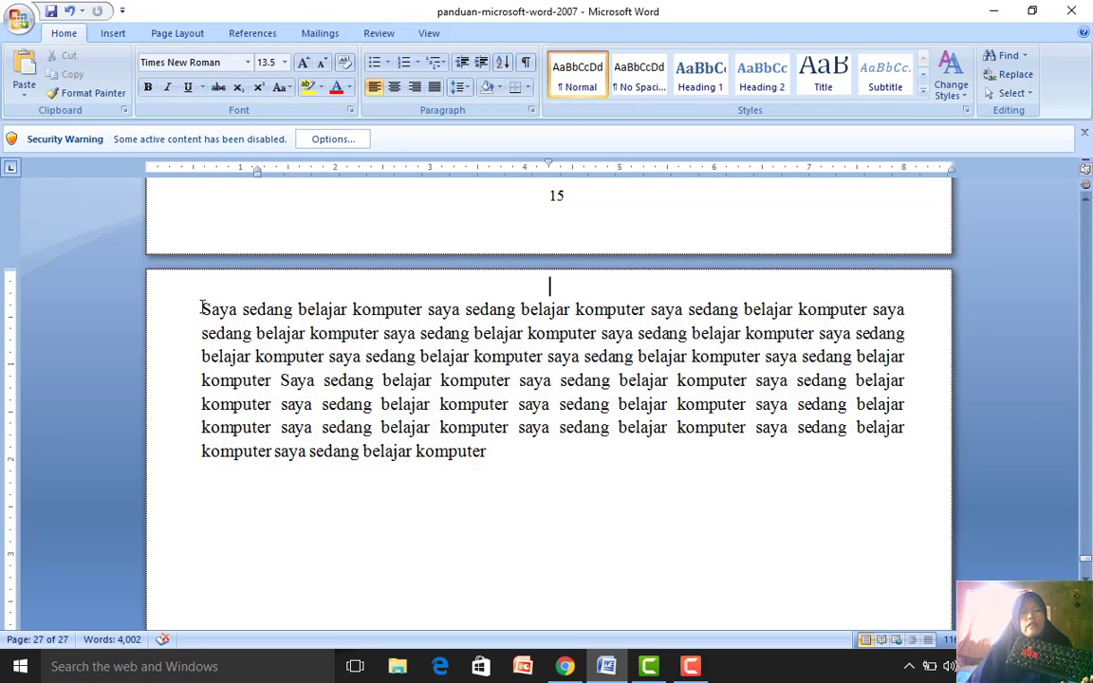
Step: Select the "Saya sedang belajar komputer" paragraph again from its beginning, and clear the selection with the cursor at the paragraph's end
click(199, 309)
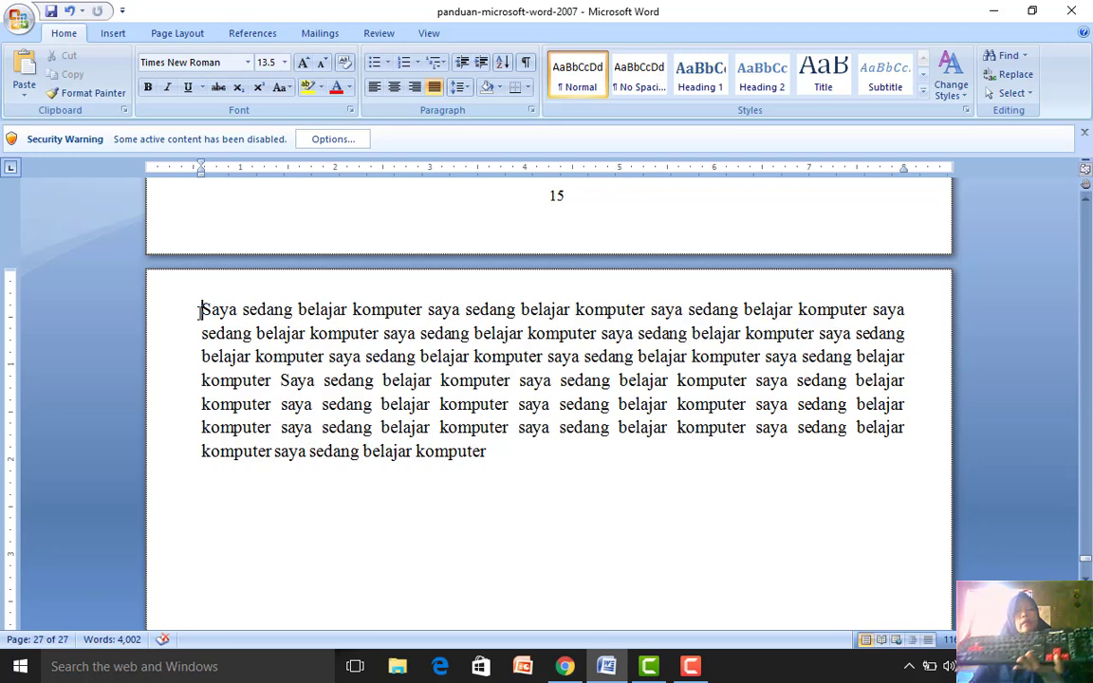
triple_click(200, 311)
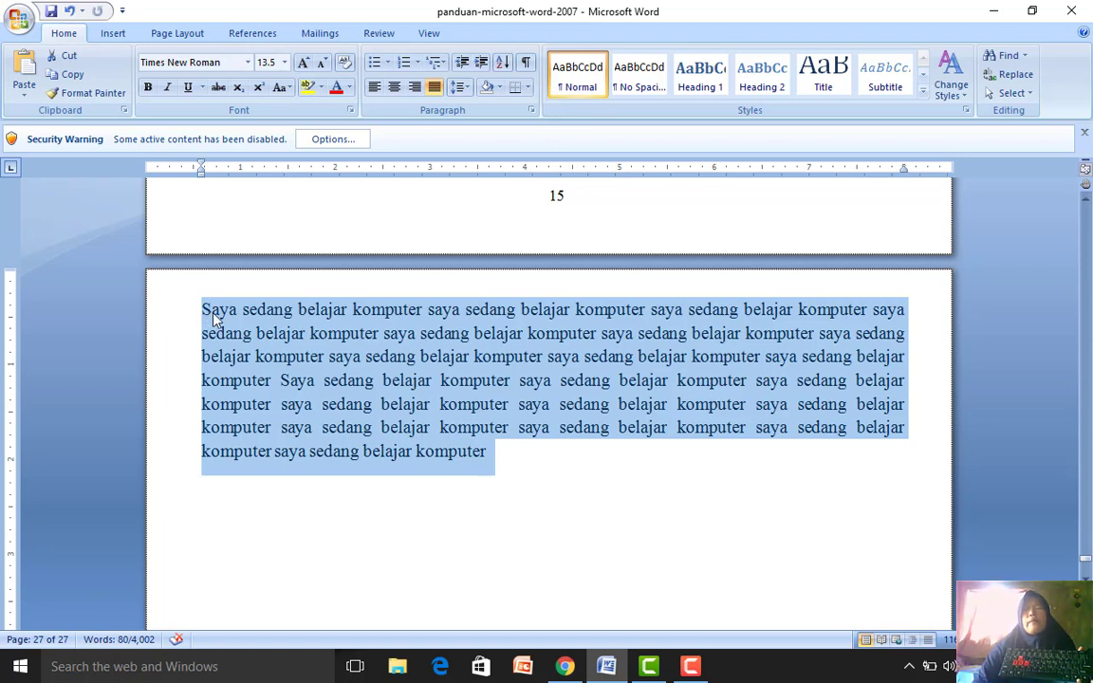
click(510, 458)
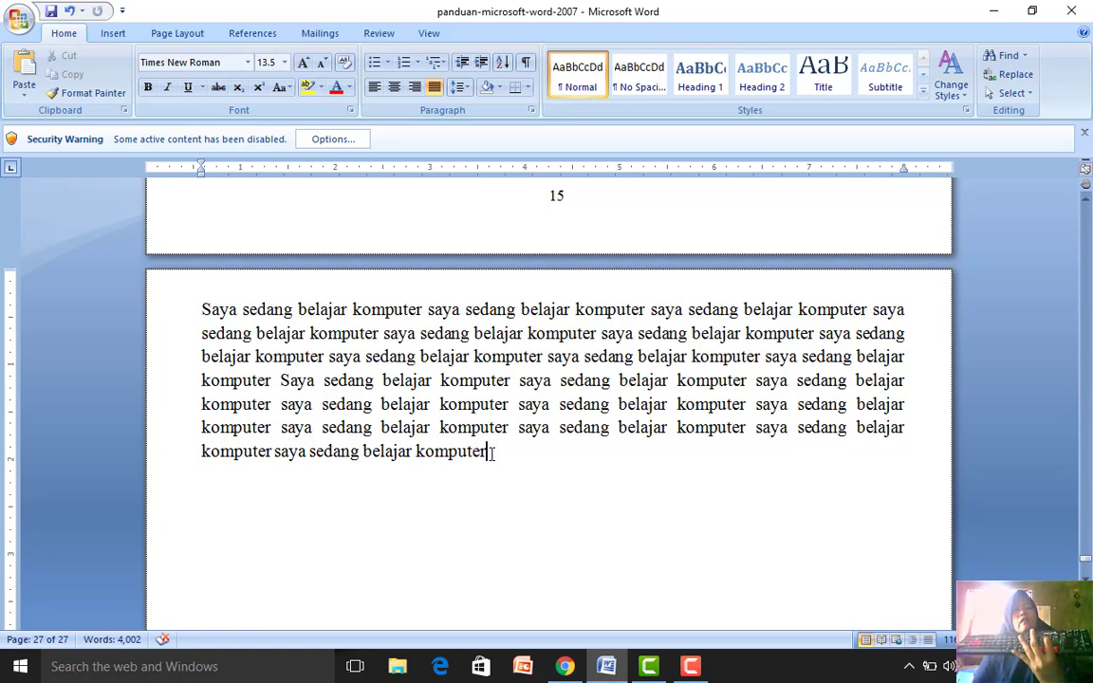
Step: Select the whole "Saya sedang belajar komputer" paragraph from its end, clear the selection, and return the cursor to its beginning
triple_click(492, 453)
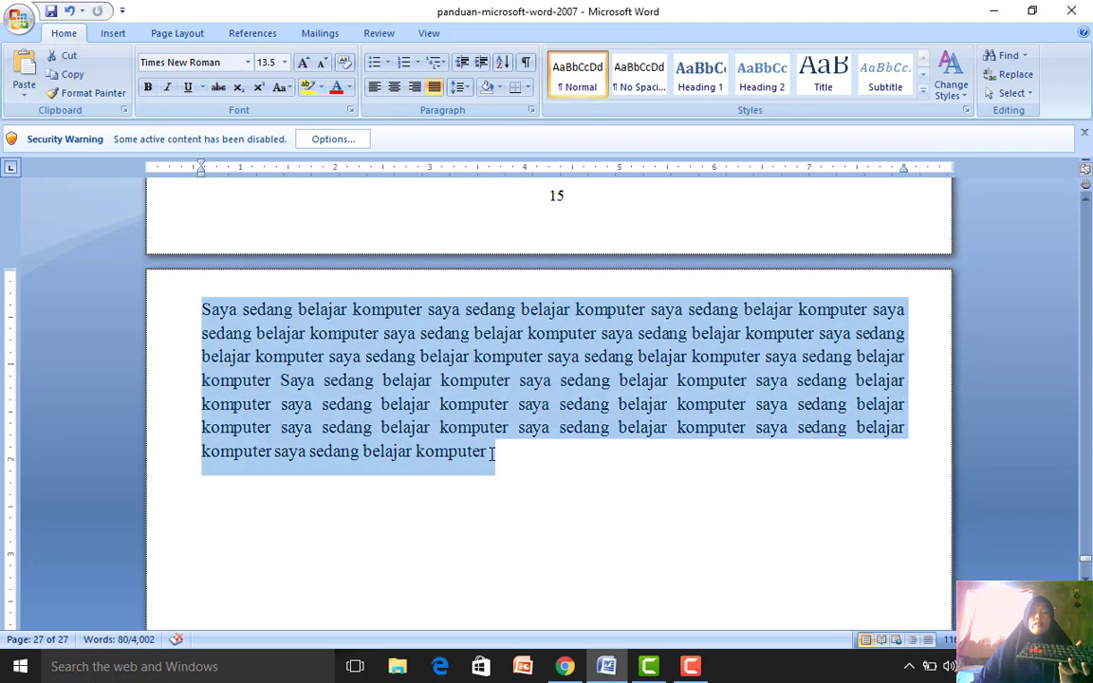
click(473, 406)
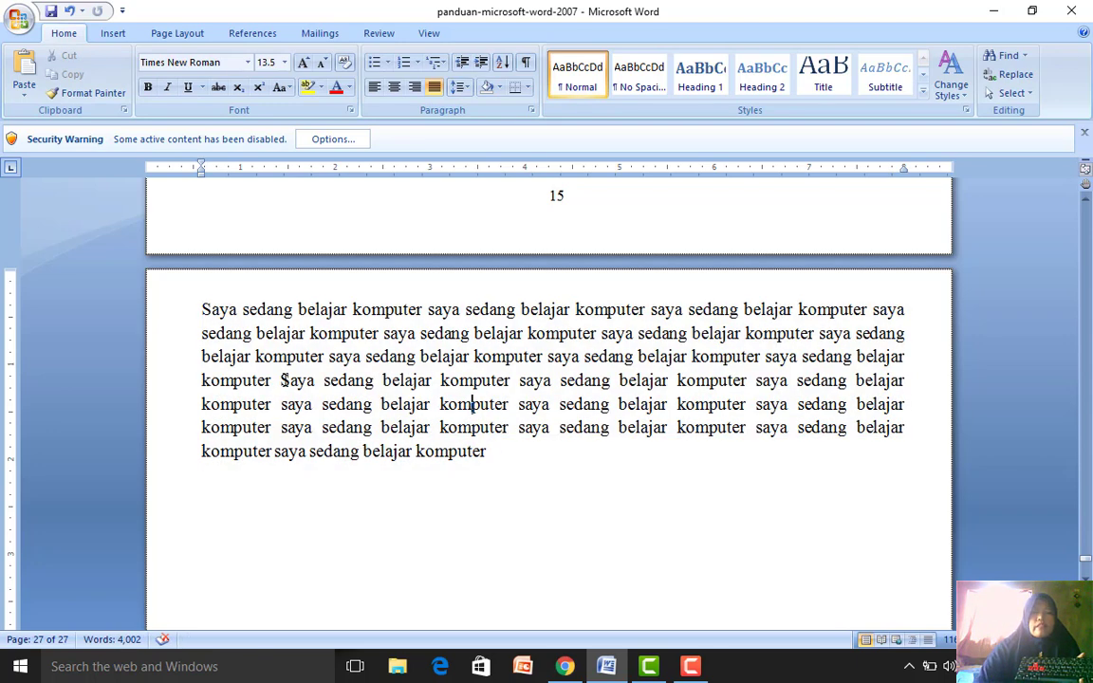
click(204, 311)
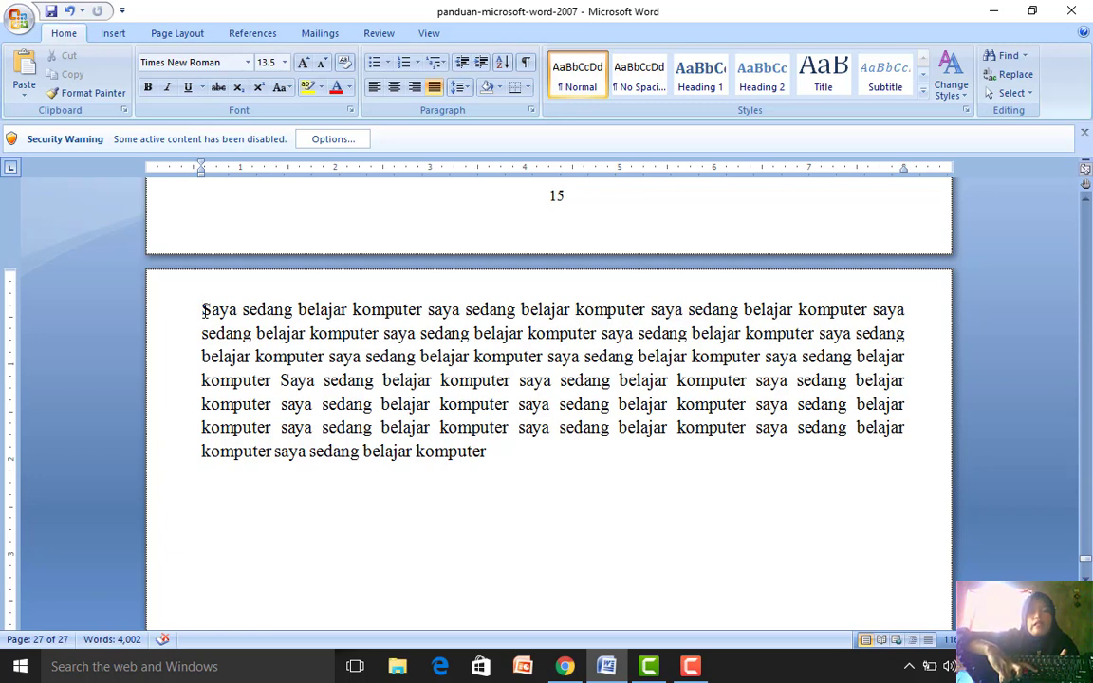
key(super)
key(ctrl+g)
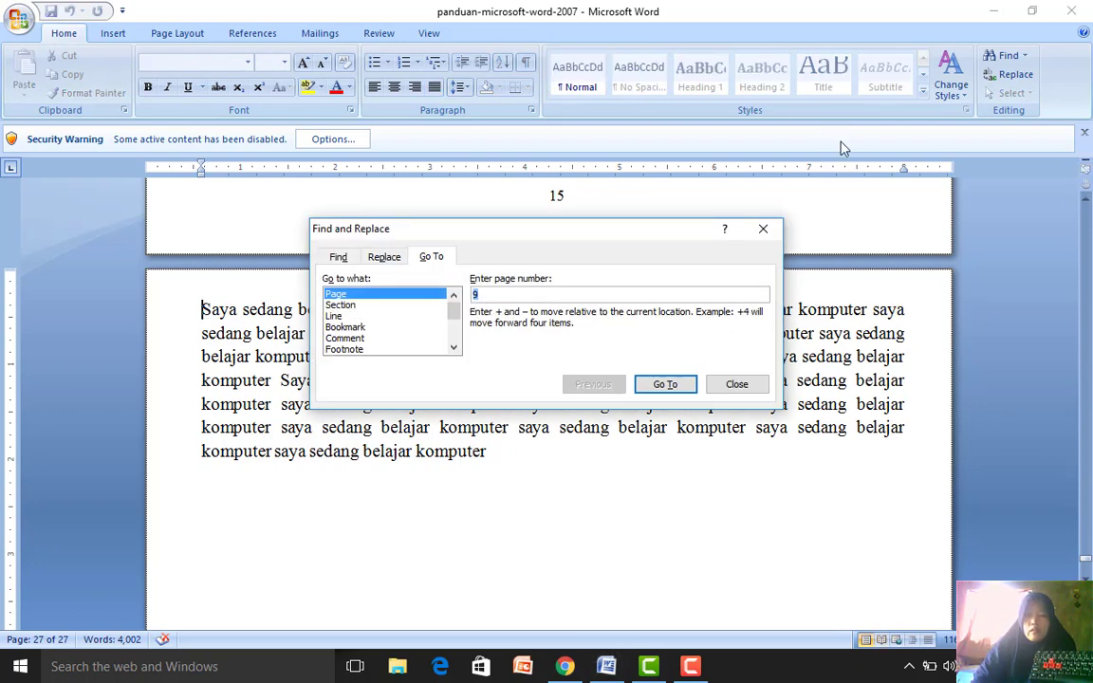
click(765, 229)
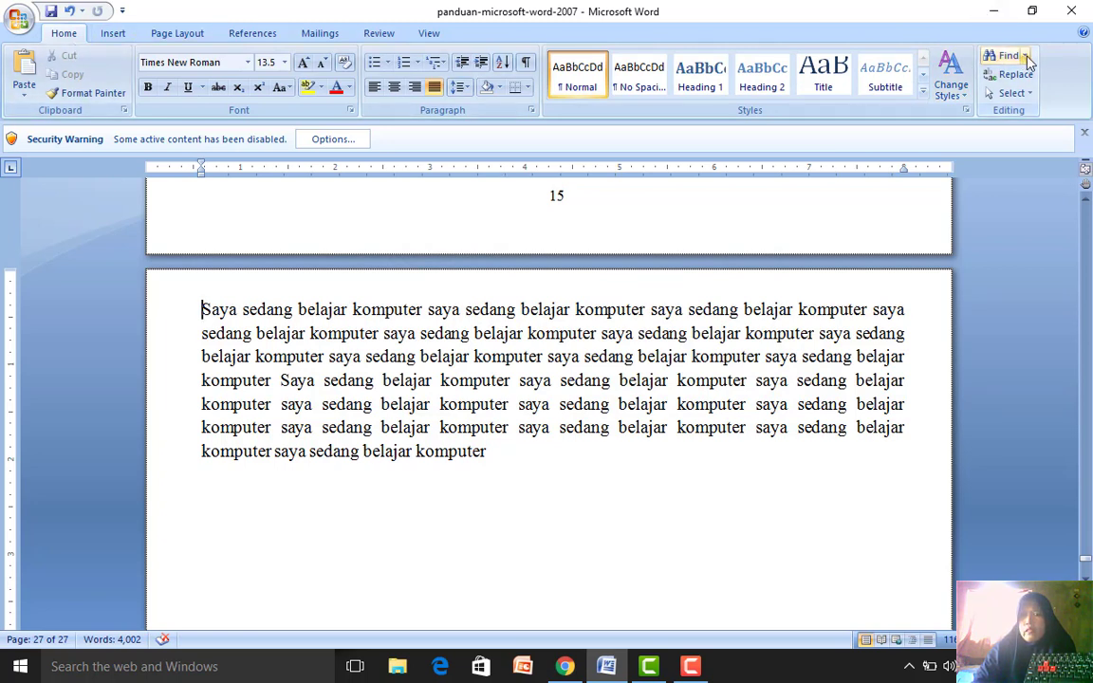
Step: Go to page 9 of the document with Go To and close the dialog
click(1025, 56)
click(1032, 94)
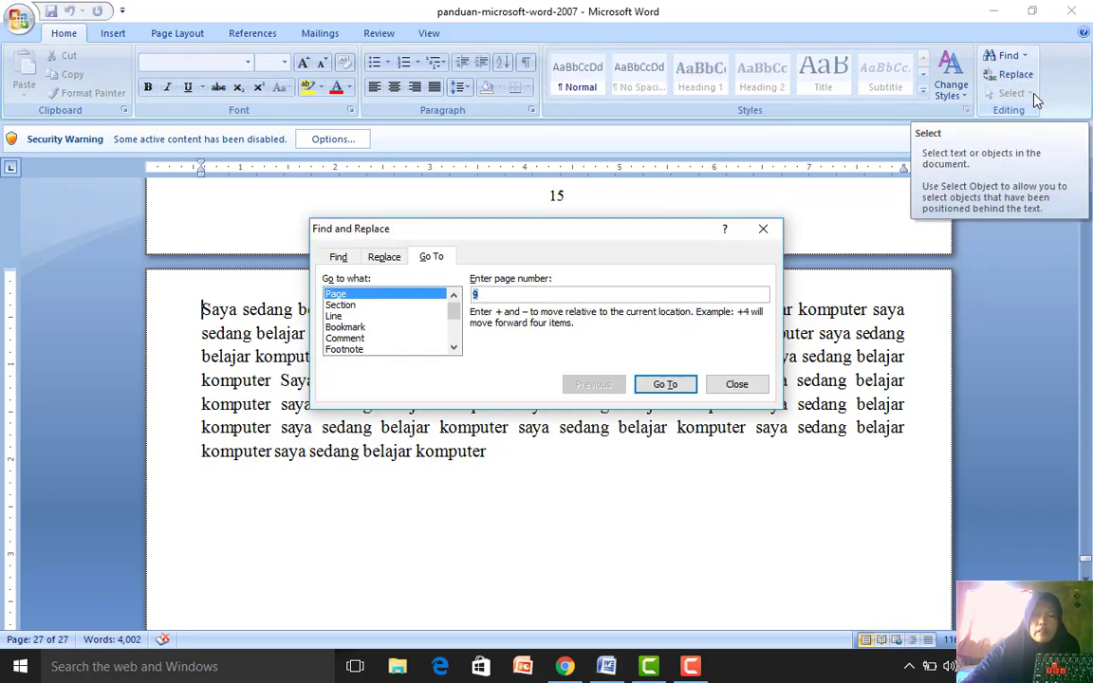
text(9)
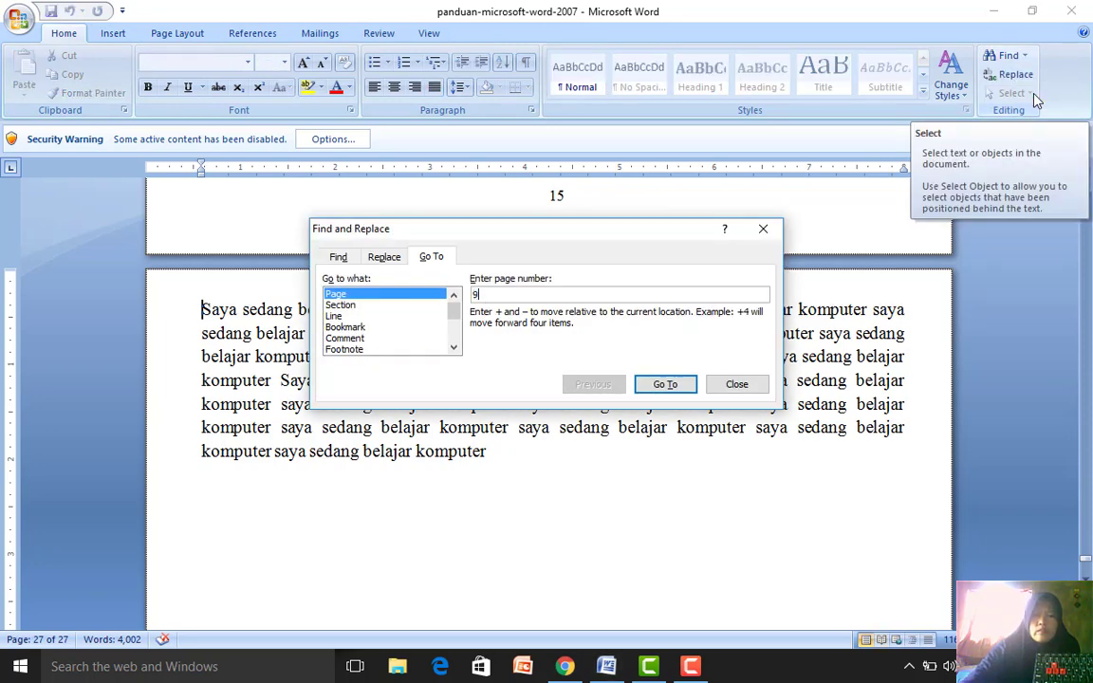
click(661, 384)
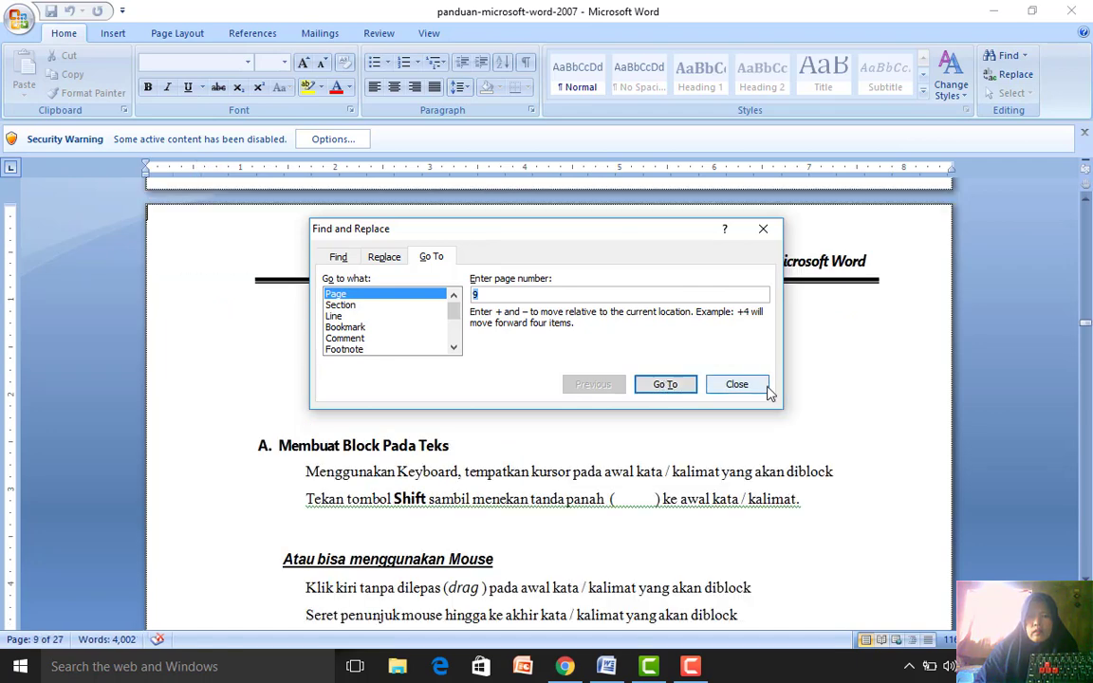
click(737, 384)
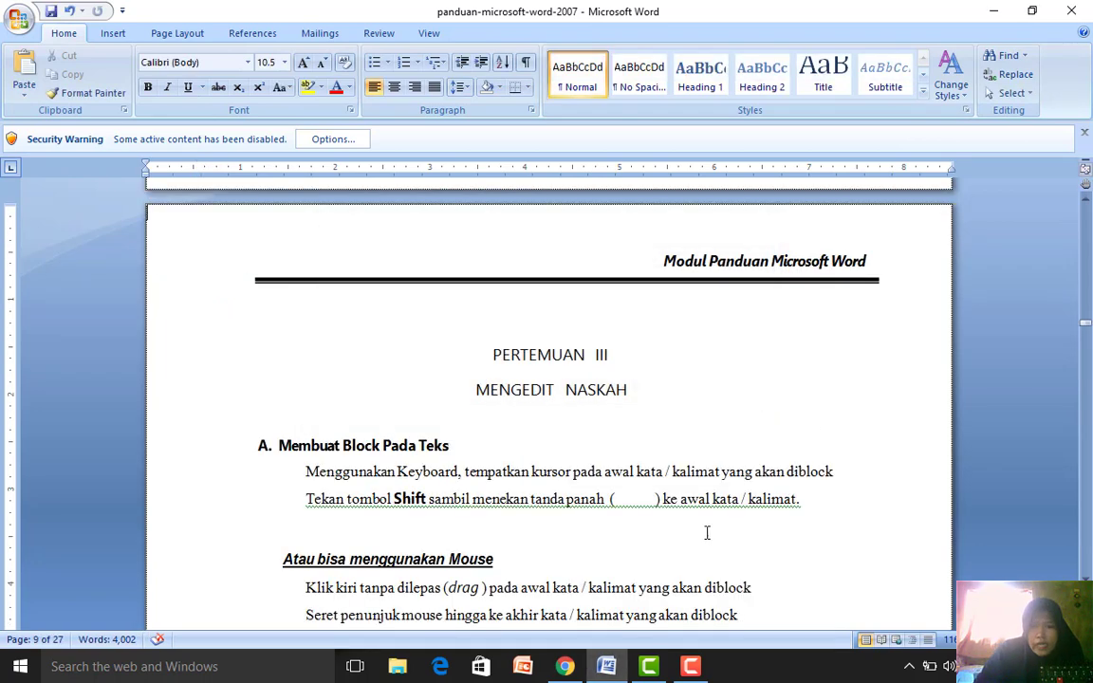
Step: Move the cursor down page 9 to review the keyboard and mouse block instructions under heading A
key(Down)
key(Down)
key(Down)
key(Down)
key(Down)
key(Down)
key(Down)
key(Down)
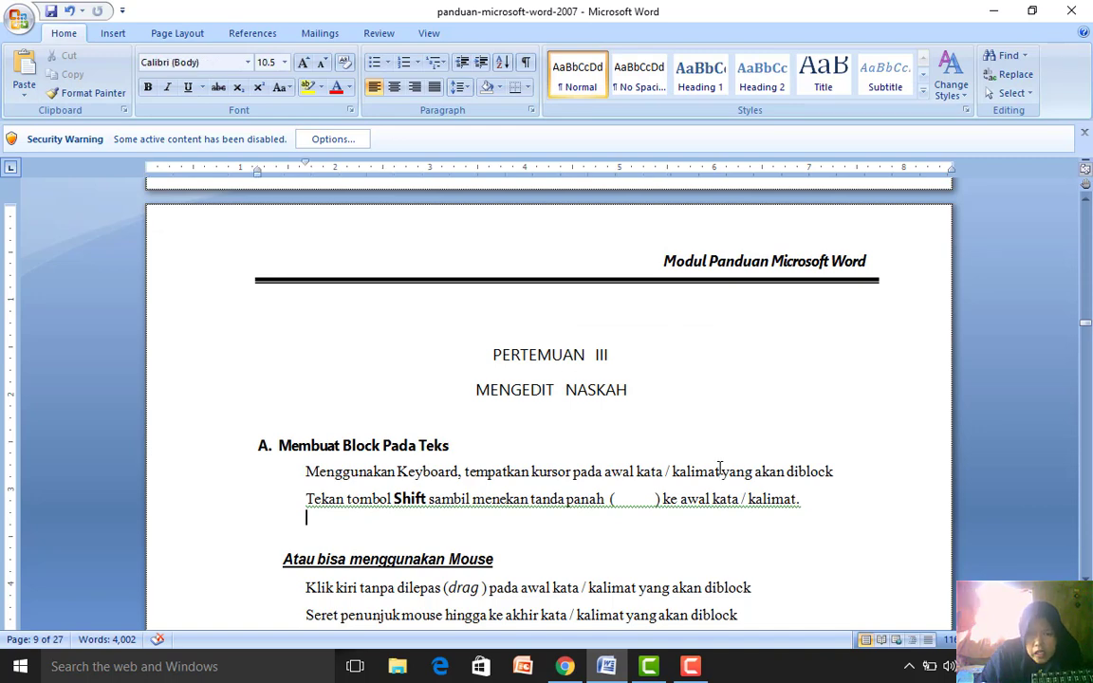
key(Down)
key(Down)
key(Down)
key(Down)
key(Down)
key(Down)
key(Down)
key(Down)
key(Down)
key(Down)
key(Down)
key(End)
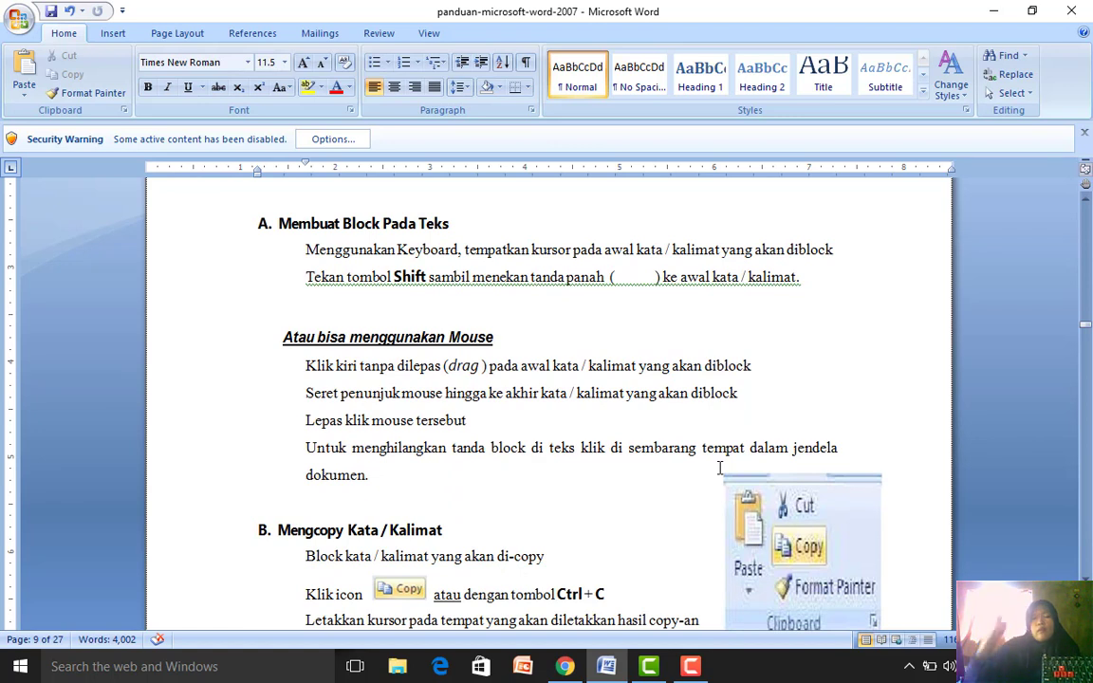
Step: Select with the mouse from "Menggunakan" through "sambil" under heading A, and clear the selection
click(302, 250)
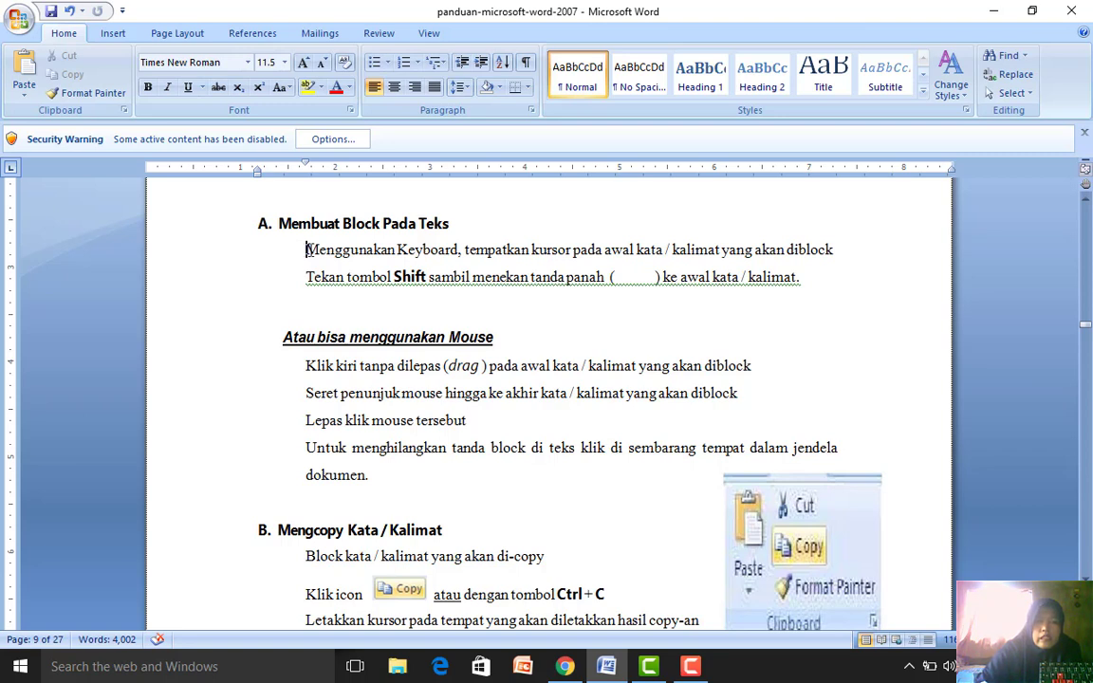
drag(303, 250, 457, 261)
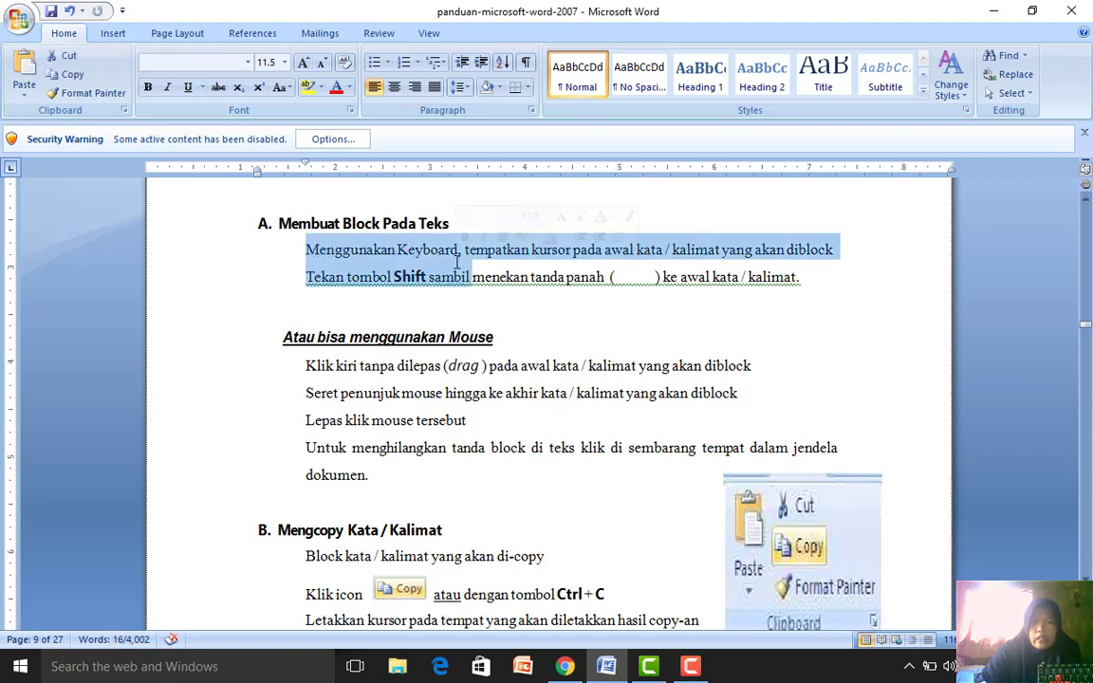
click(308, 250)
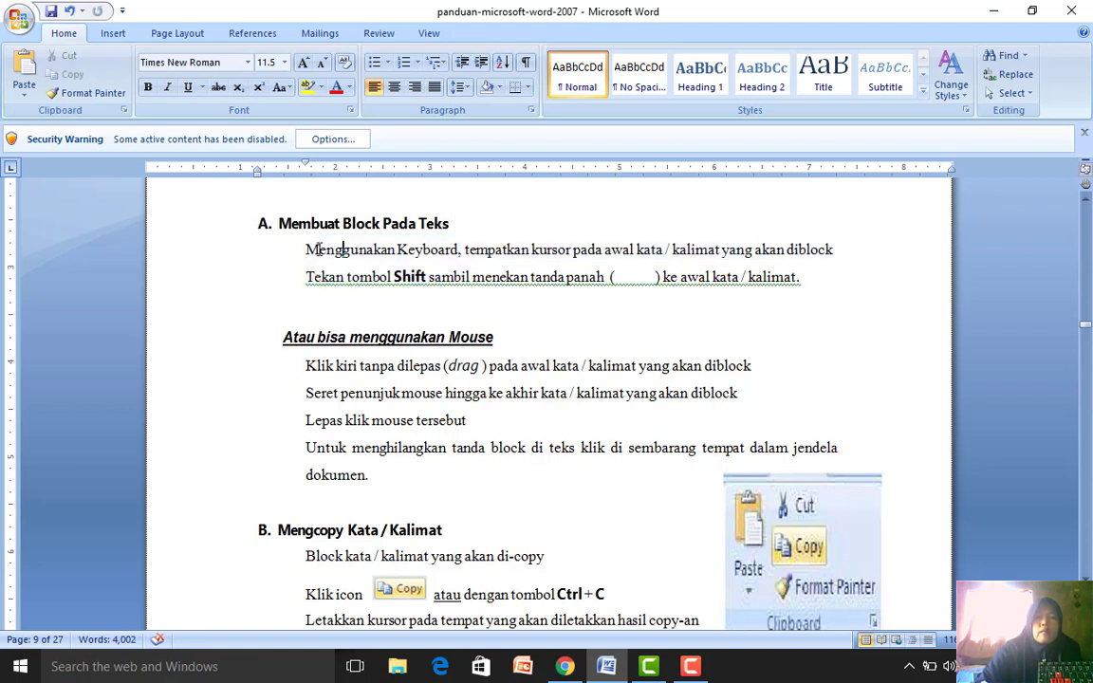
Step: Select with the mouse from "Menggunakan" under heading A through the line "Lepas klik mouse tersebut", and clear the selection
drag(306, 250, 685, 285)
drag(728, 283, 743, 430)
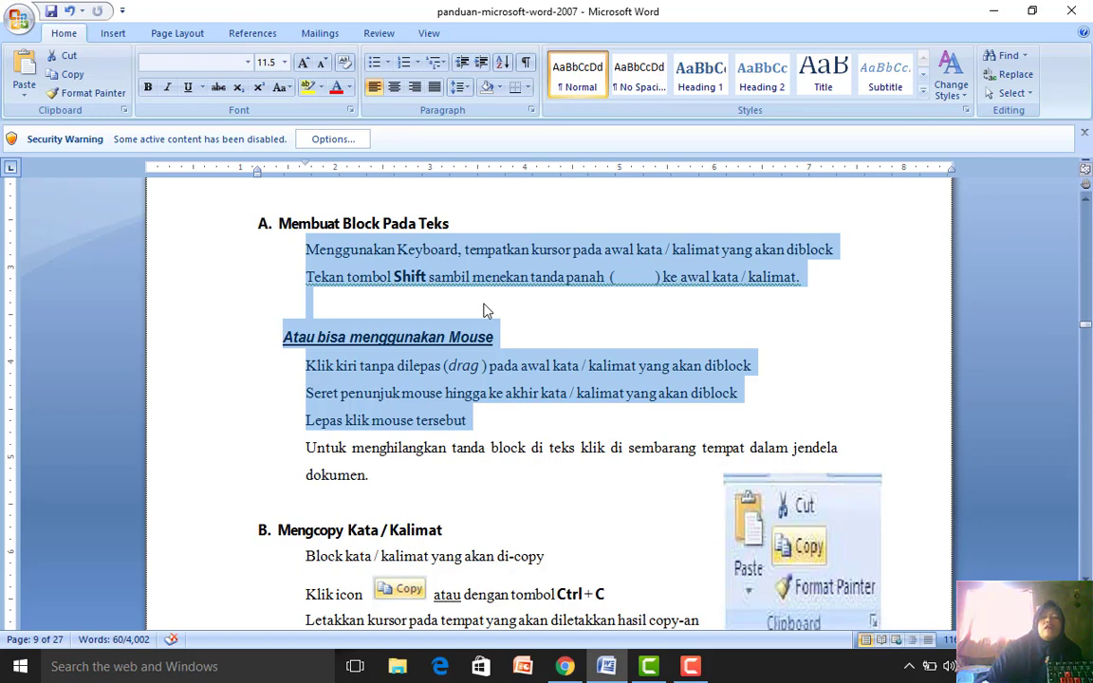
click(455, 318)
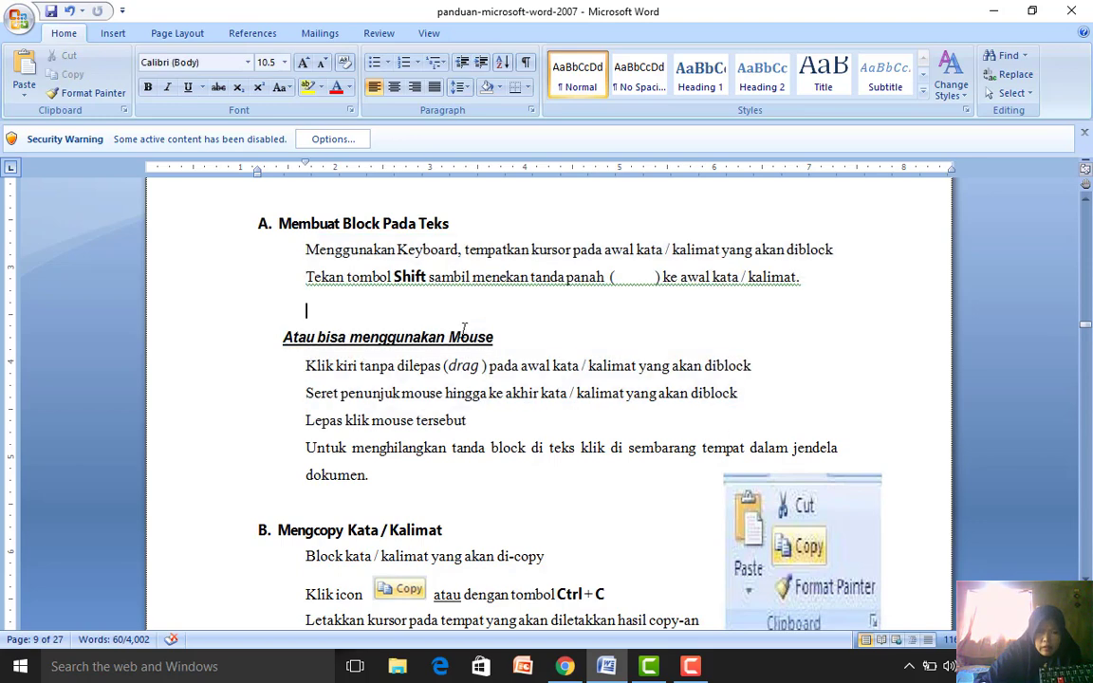
Step: Move the cursor down through section B to the end of the instructions under "C. Memindahkan Kata / Kalimat"
click(313, 531)
key(Down)
key(Down)
key(Down)
key(Down)
key(Down)
key(Down)
key(Down)
key(Down)
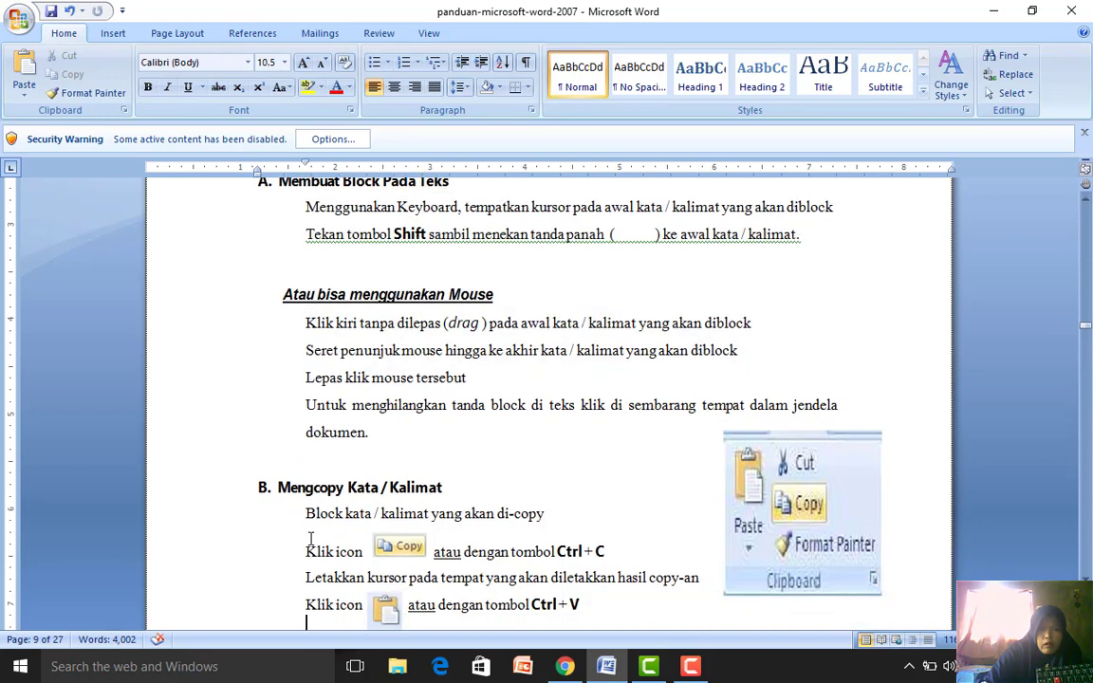
key(Down)
key(Down)
key(Down)
key(Down)
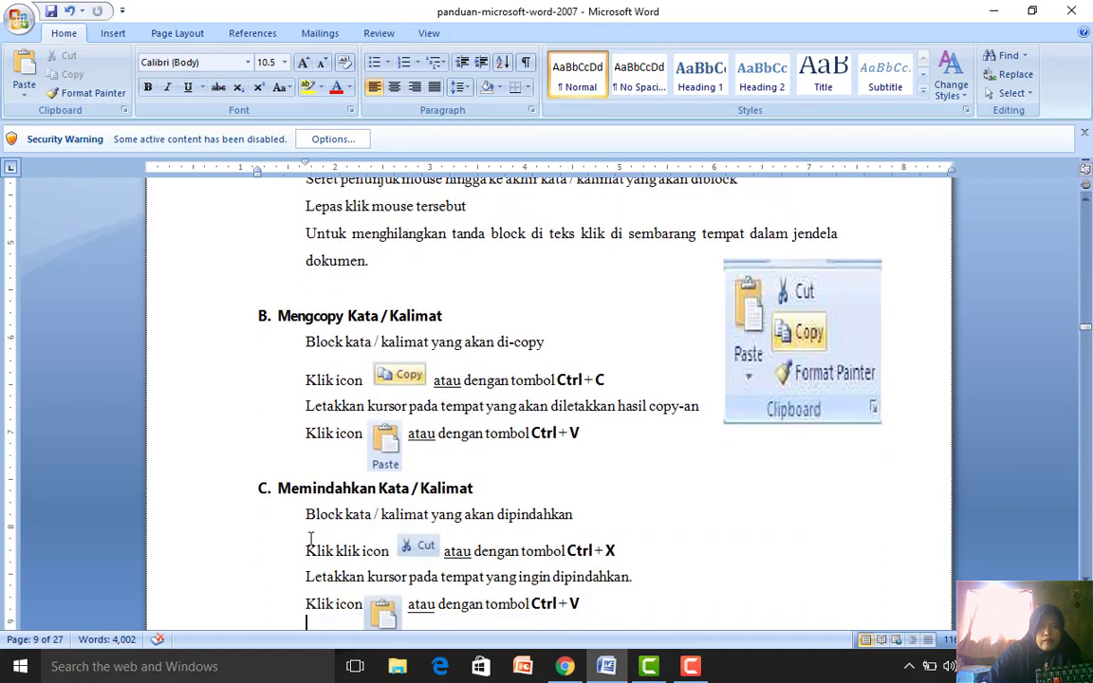
Step: Move the cursor back up to section B and step through its copy and paste instructions
key(Up)
key(Up)
key(Up)
key(Up)
key(Up)
key(Up)
key(Up)
key(Up)
key(Up)
key(Up)
key(Up)
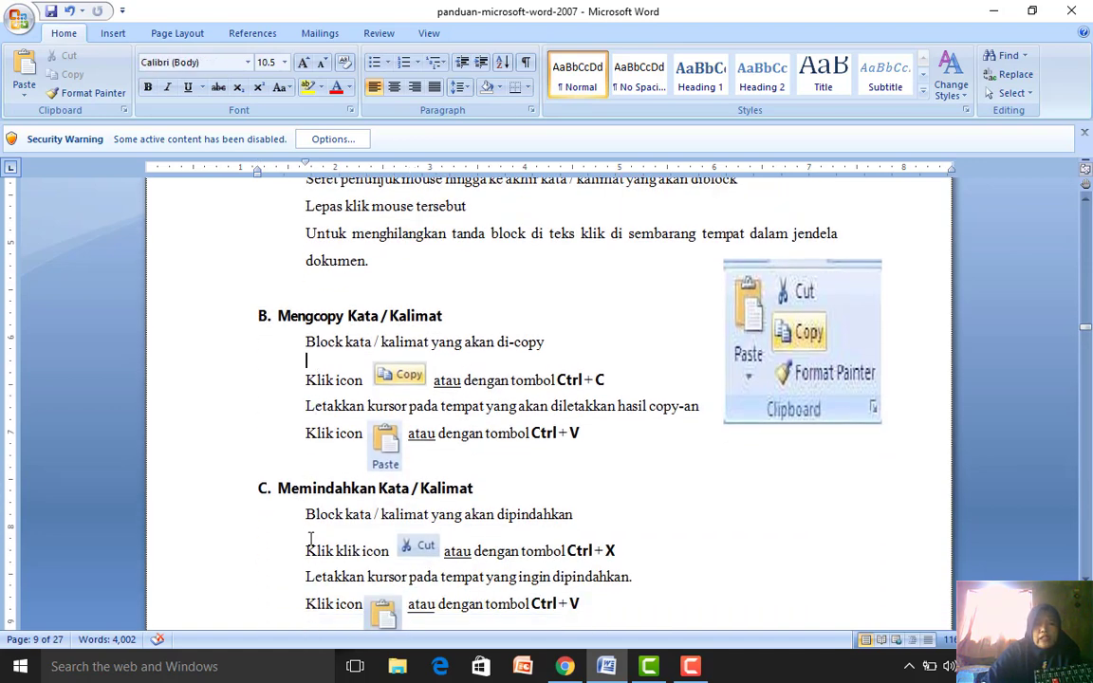
key(Down)
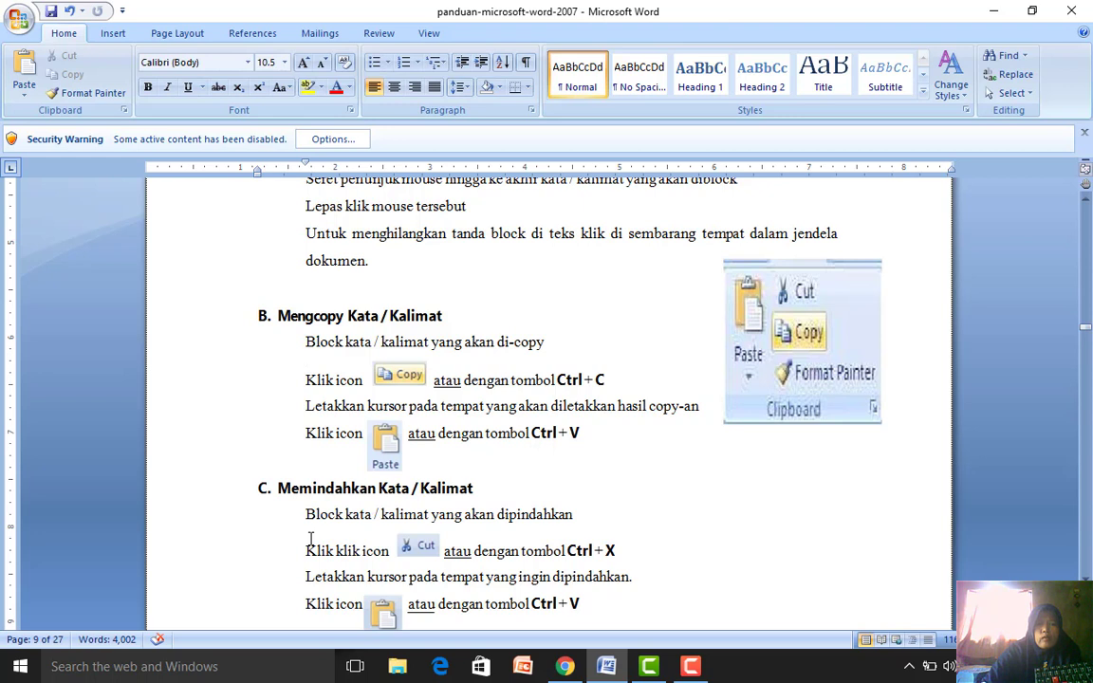
key(Down)
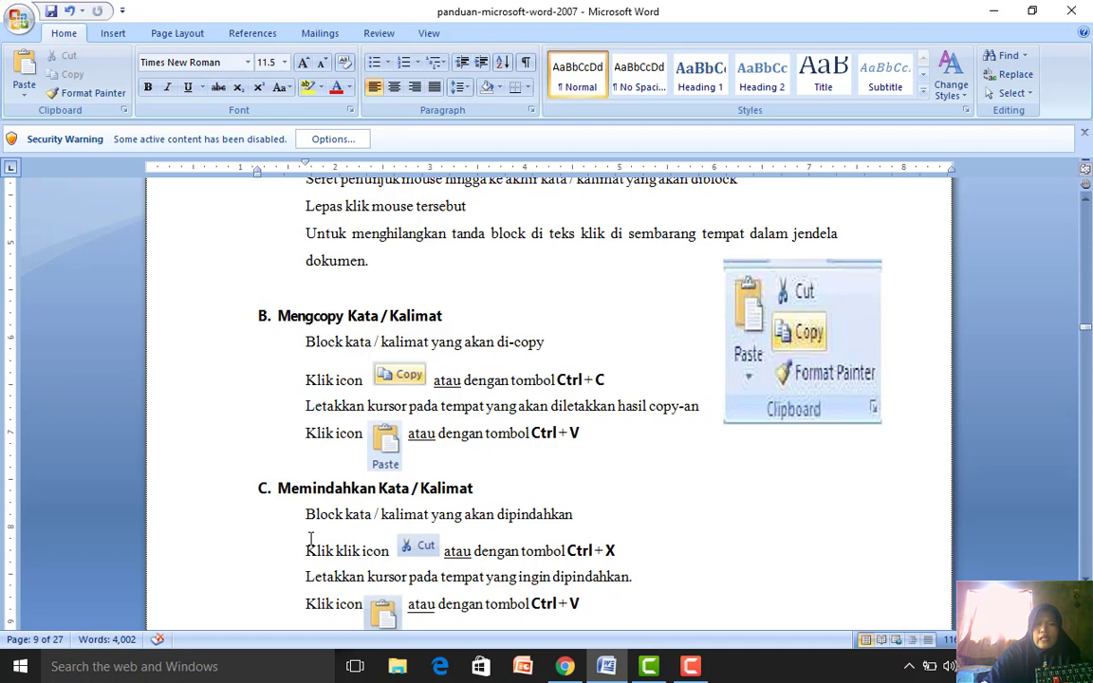
key(Down)
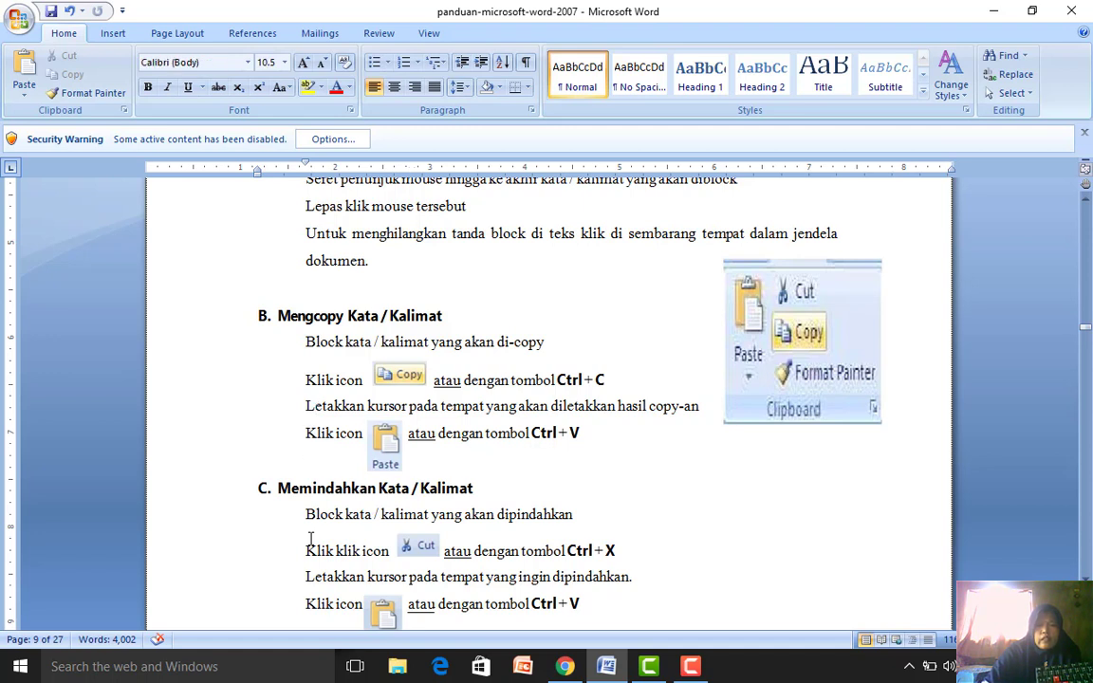
key(Up)
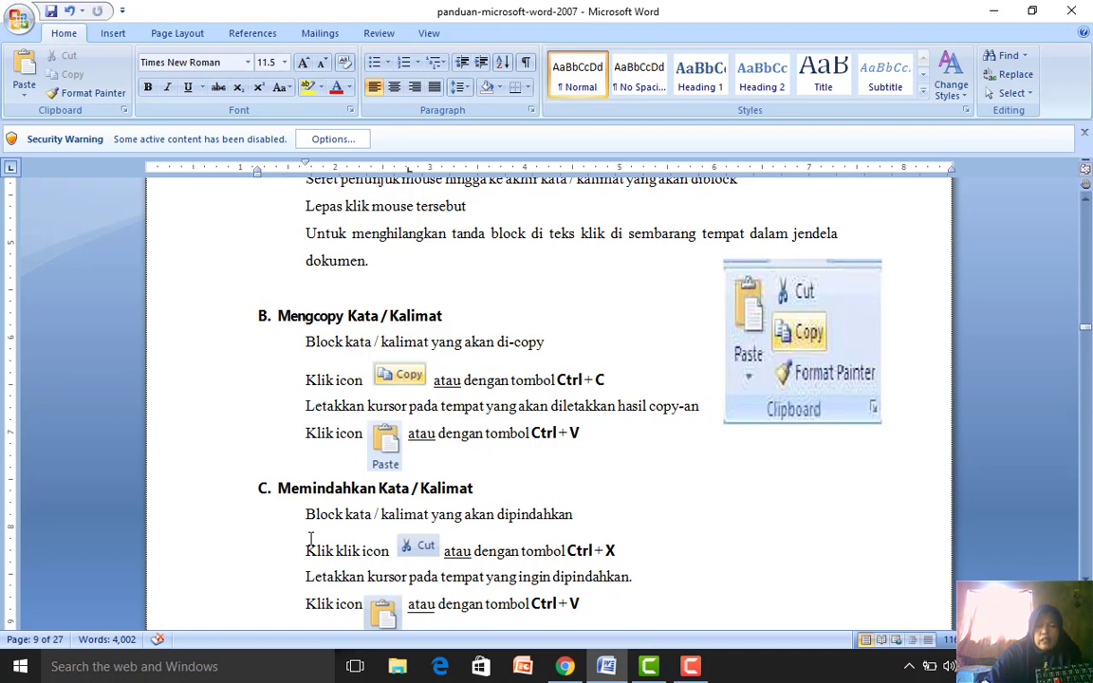
key(Up)
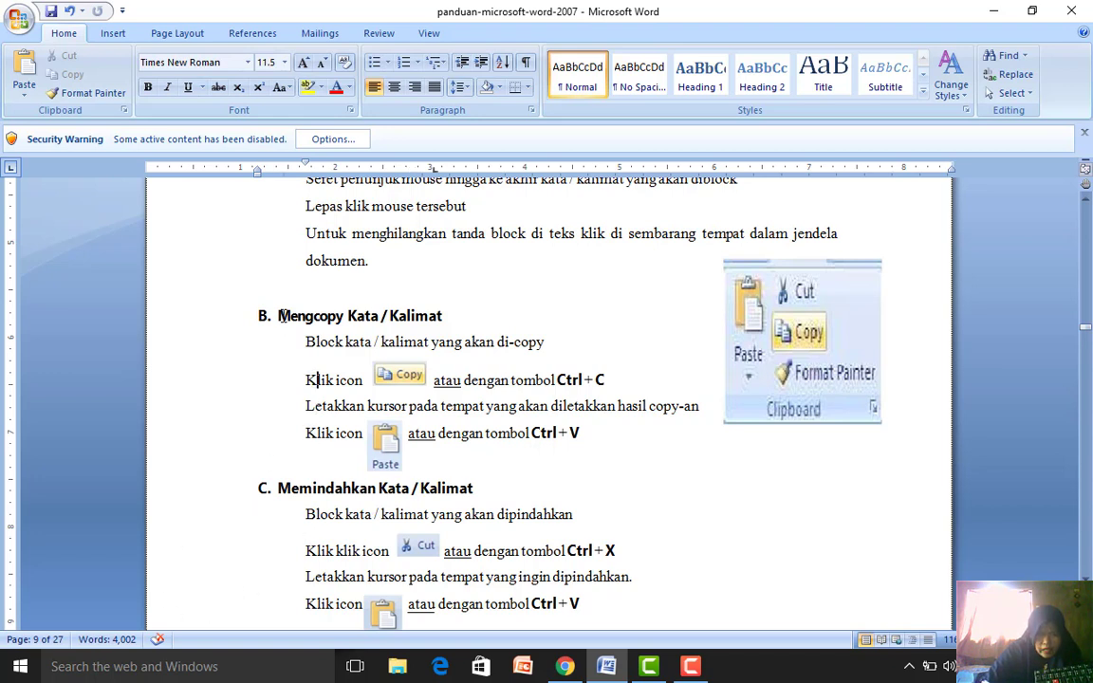
Step: Select the word "Mengcopy" in heading B and copy it
drag(278, 316, 334, 318)
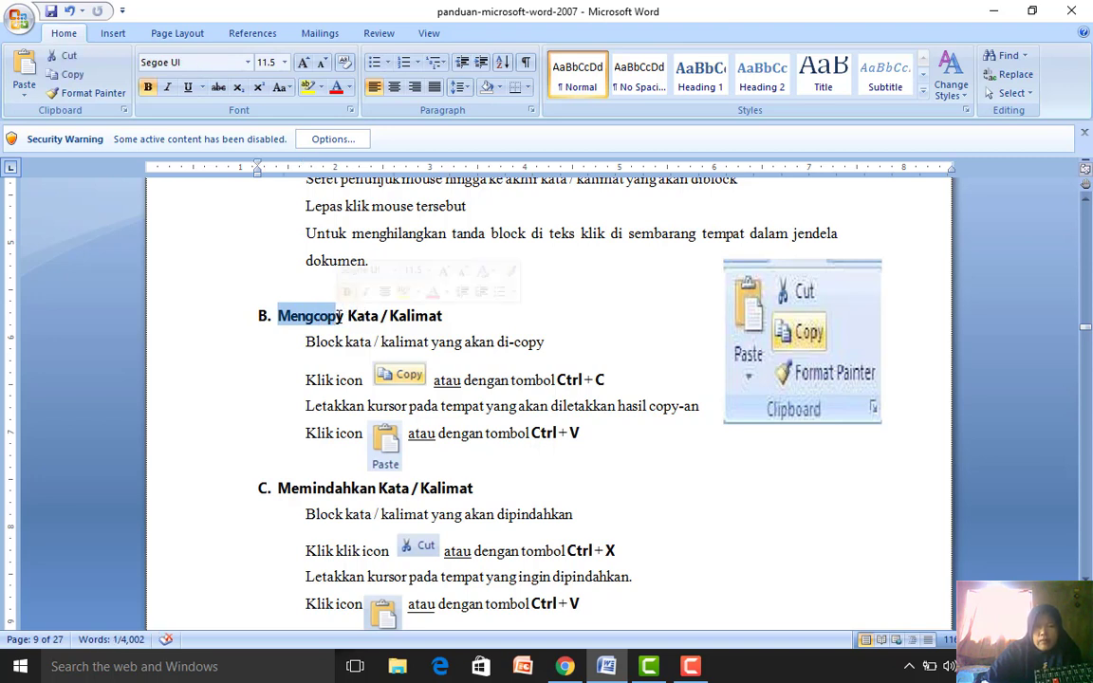
click(320, 317)
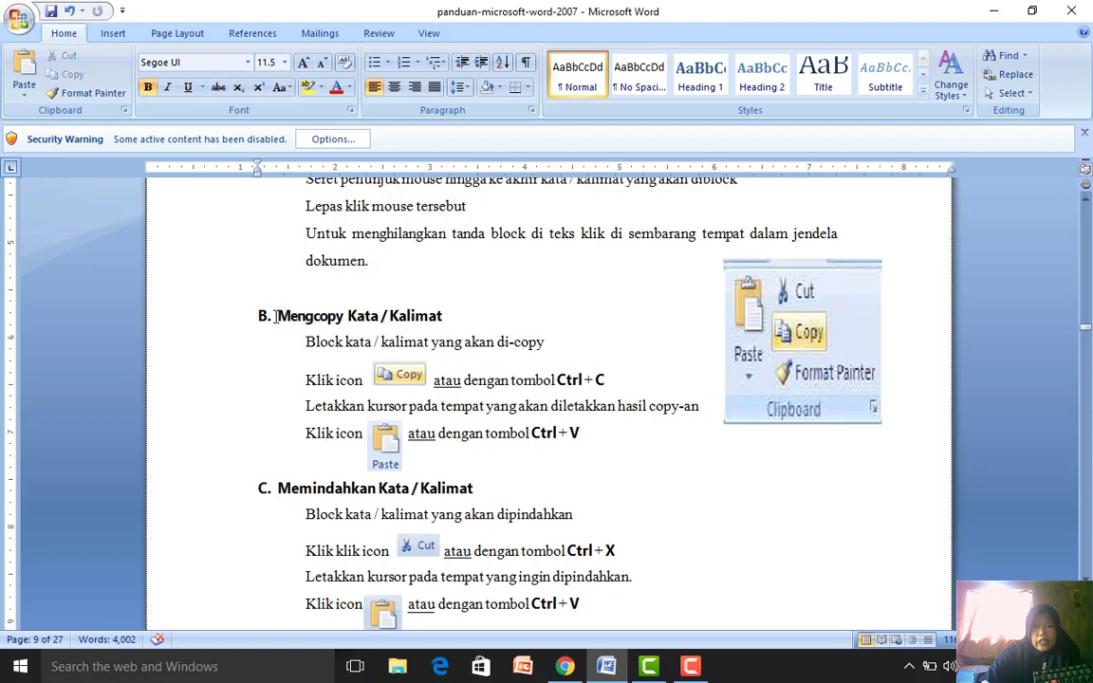
drag(279, 316, 340, 319)
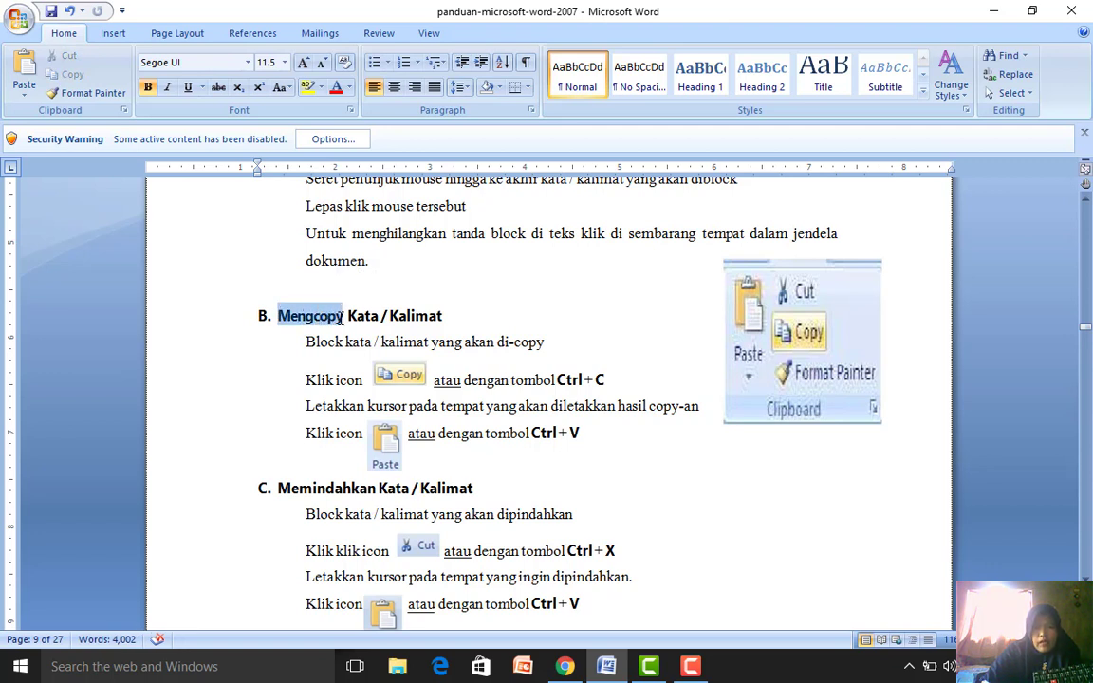
drag(340, 319, 342, 318)
key(ctrl+c)
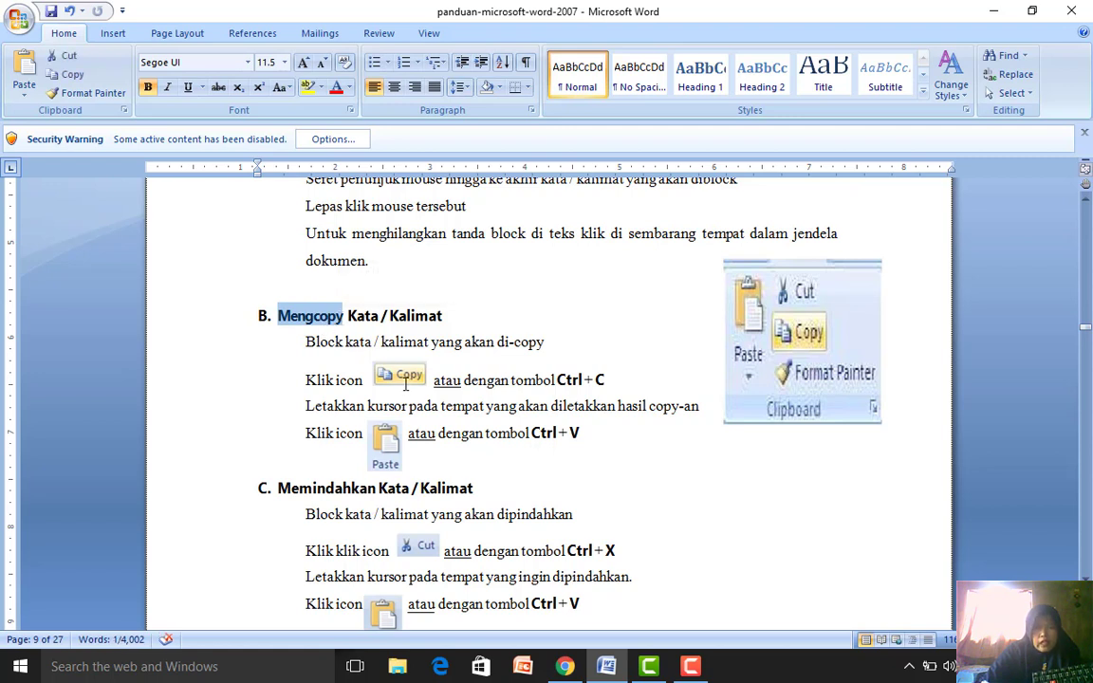
Step: Copy the selected word "Mengcopy" from heading B and paste it three times after "dokumen." at the end of section A
click(67, 77)
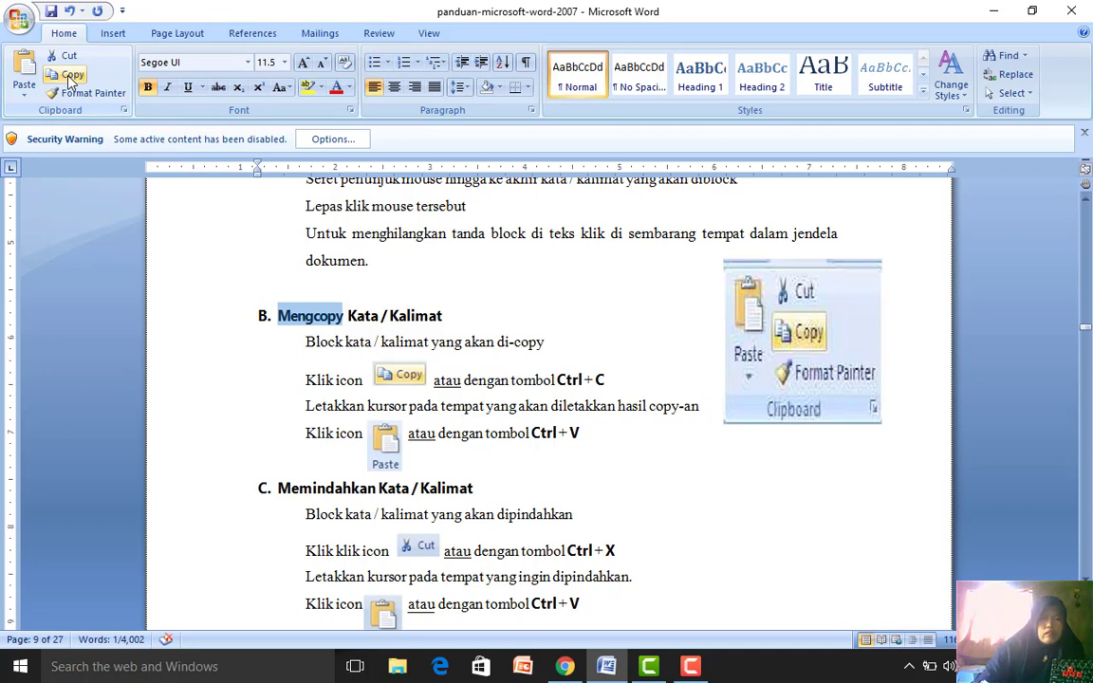
click(540, 446)
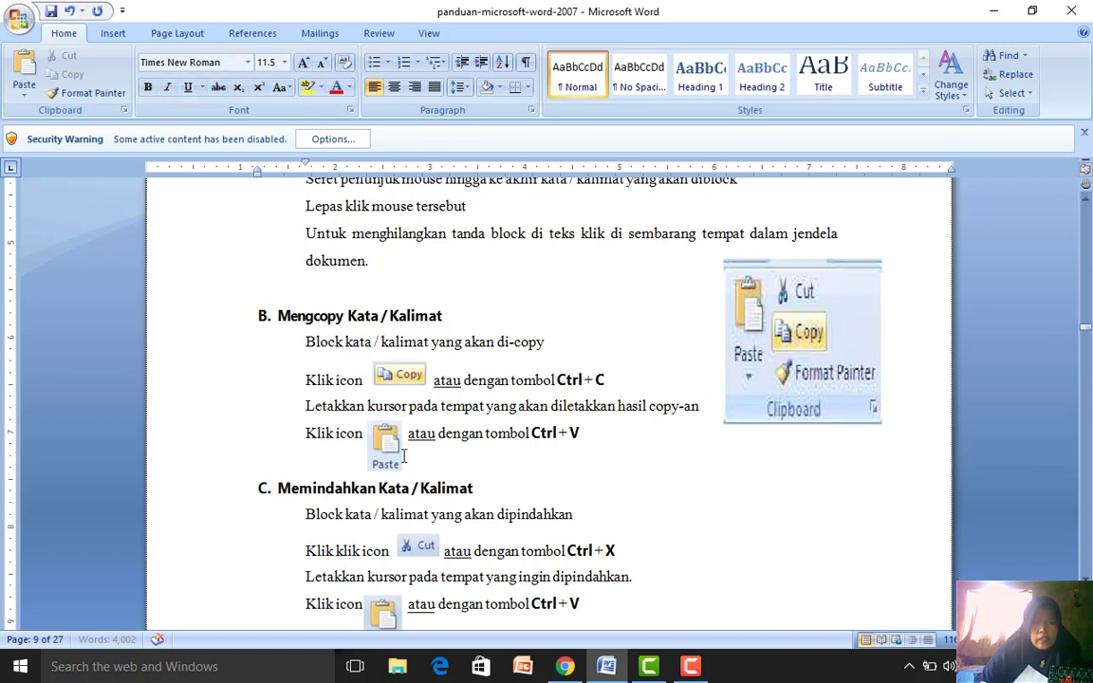
click(25, 64)
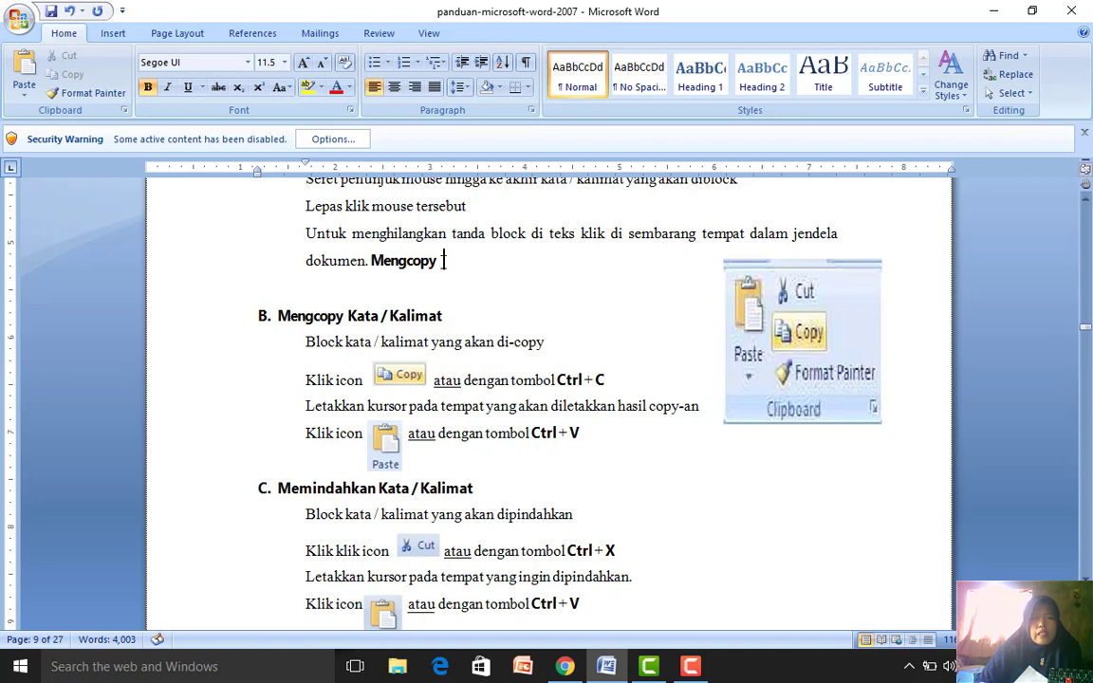
click(24, 67)
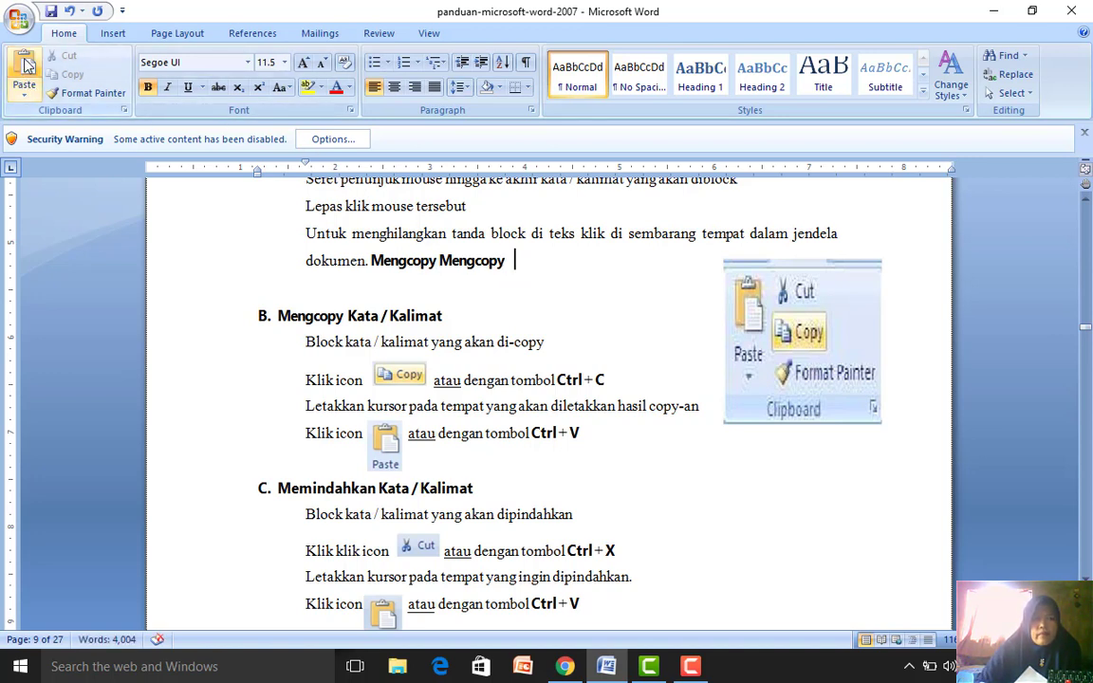
click(25, 66)
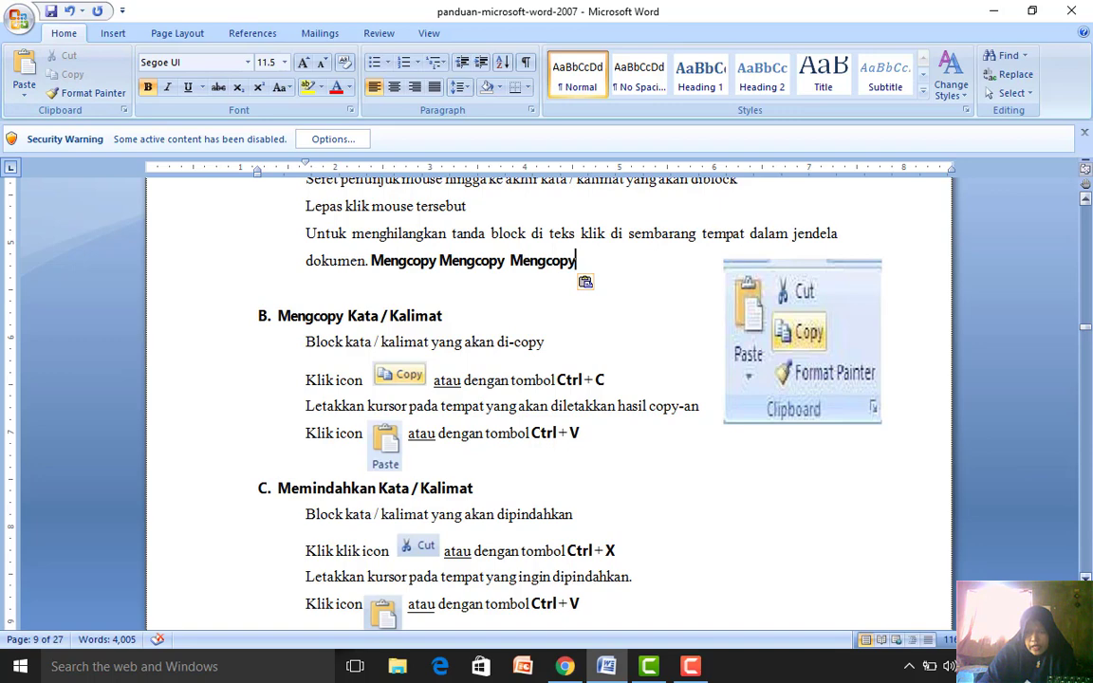
Step: Look through sections C and D on moving text and cancelling commands, and return to the end of section A
scroll(549, 399, down, 3)
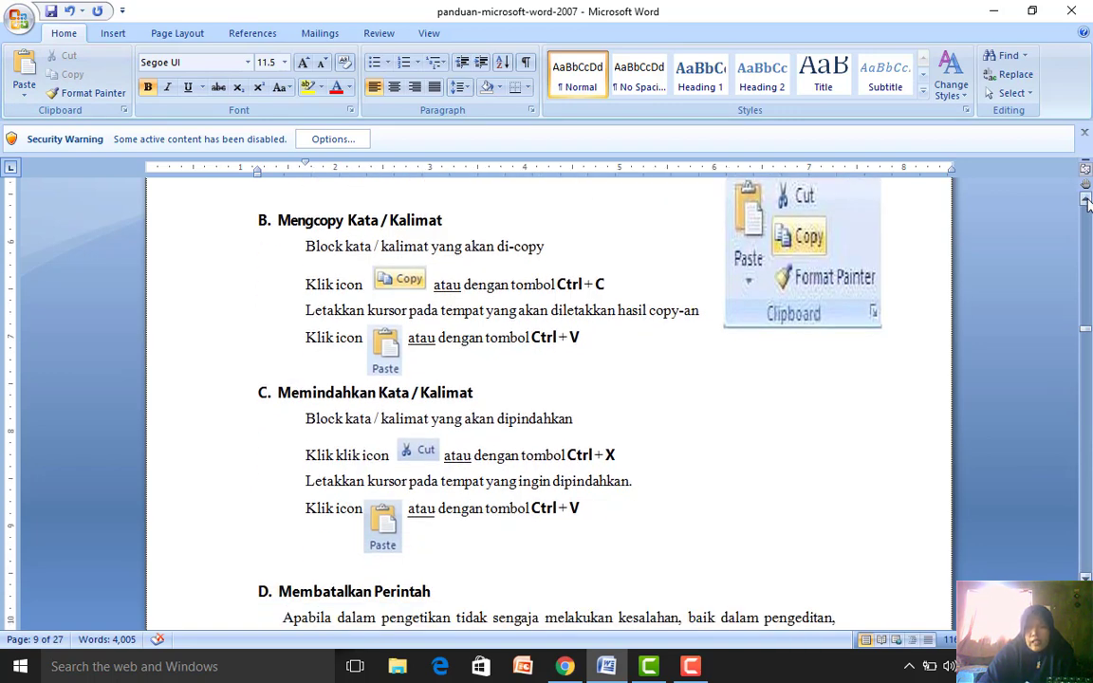
scroll(1089, 205, up, 2)
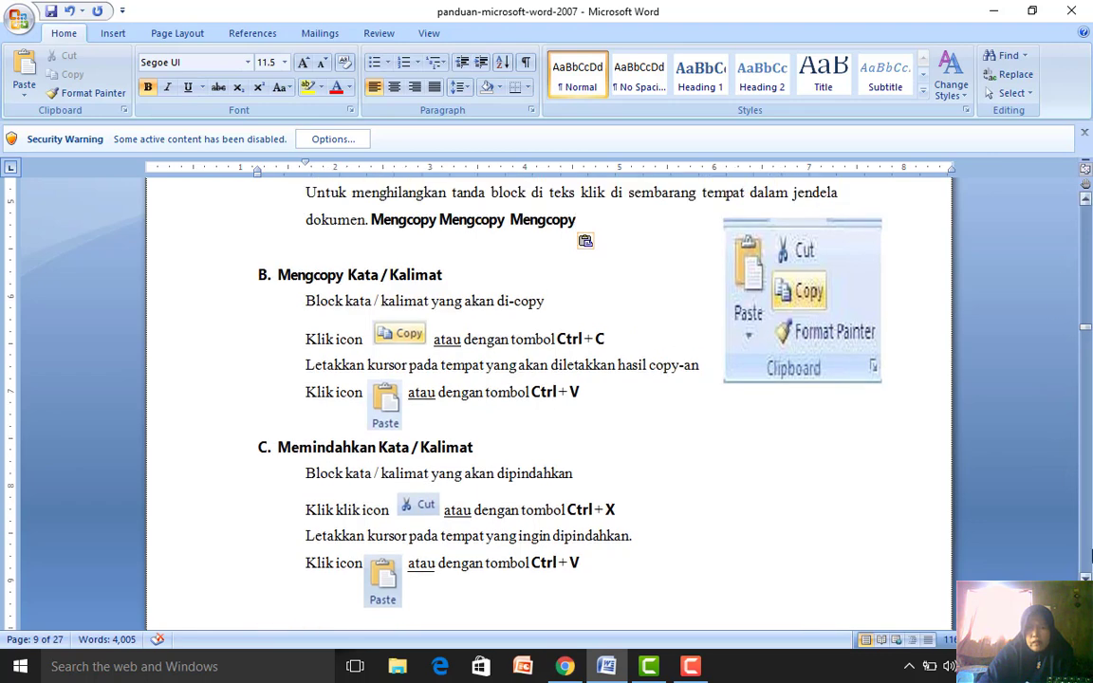
scroll(551, 398, down, 3)
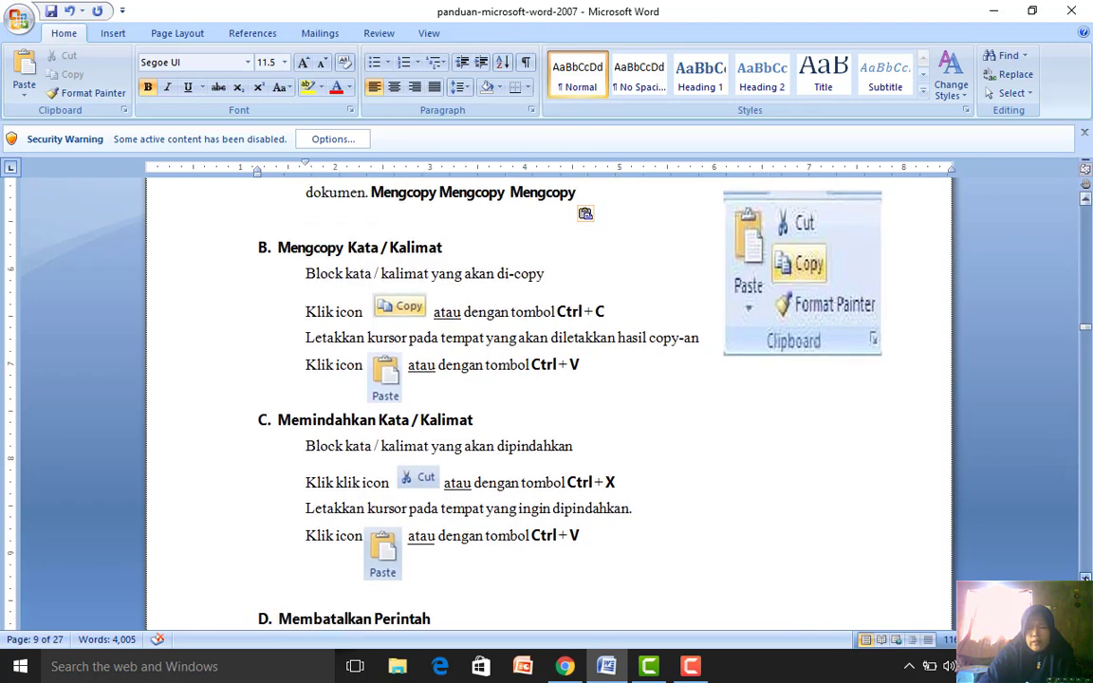
scroll(550, 399, down, 5)
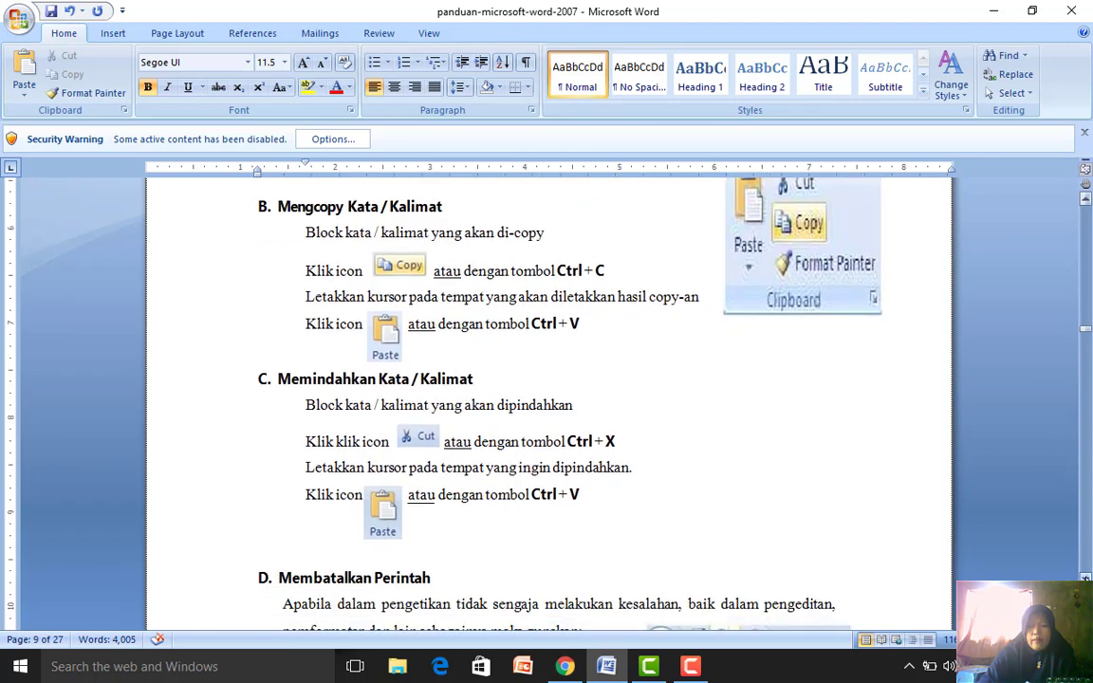
scroll(551, 399, down, 6)
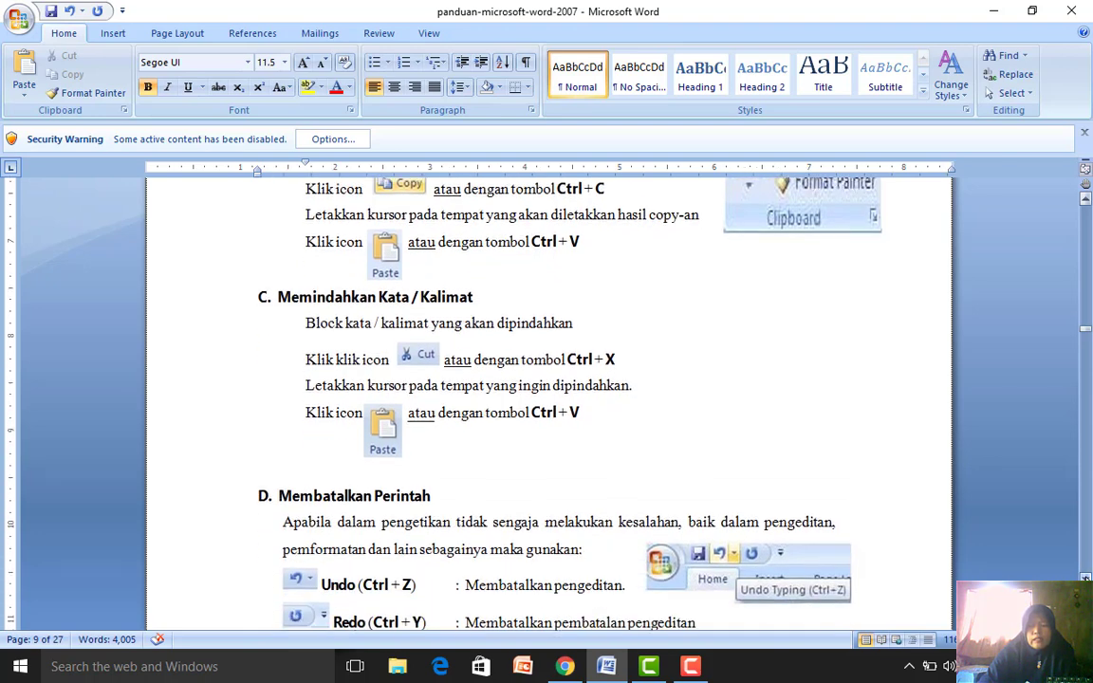
scroll(551, 398, down, 2)
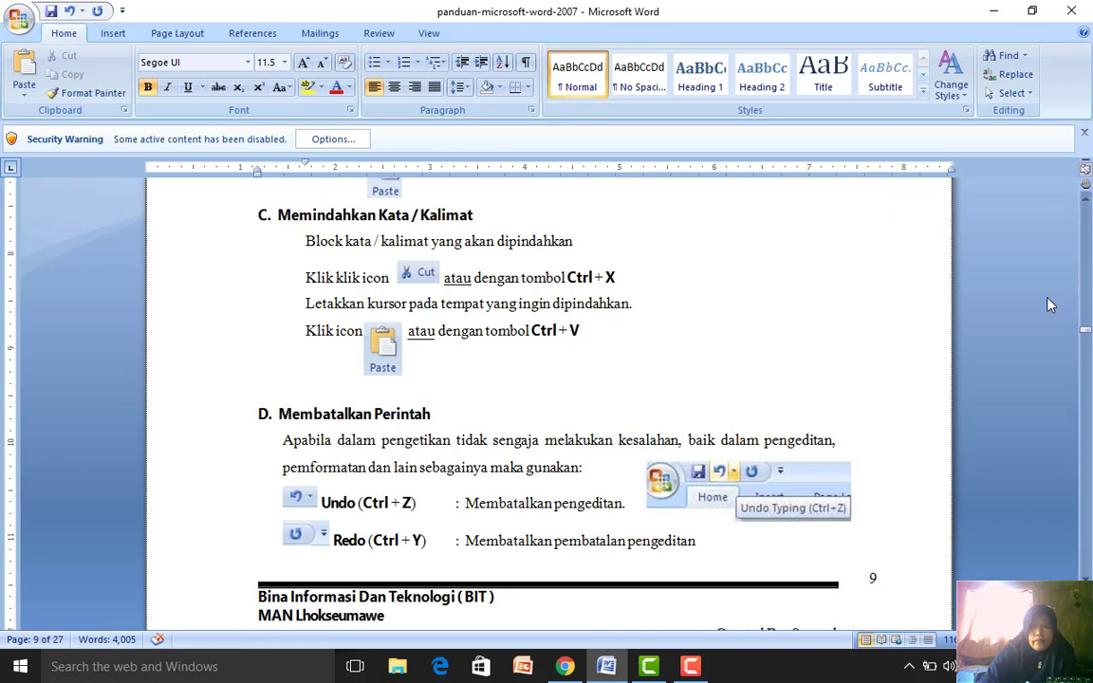
click(1087, 200)
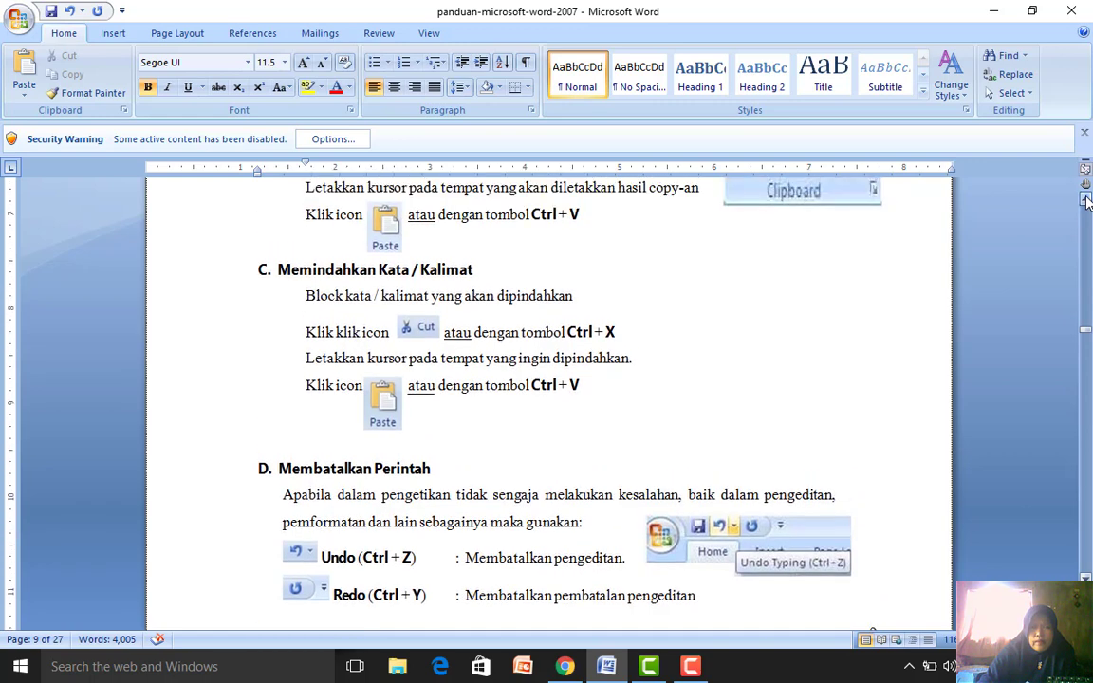
drag(1087, 201, 1087, 200)
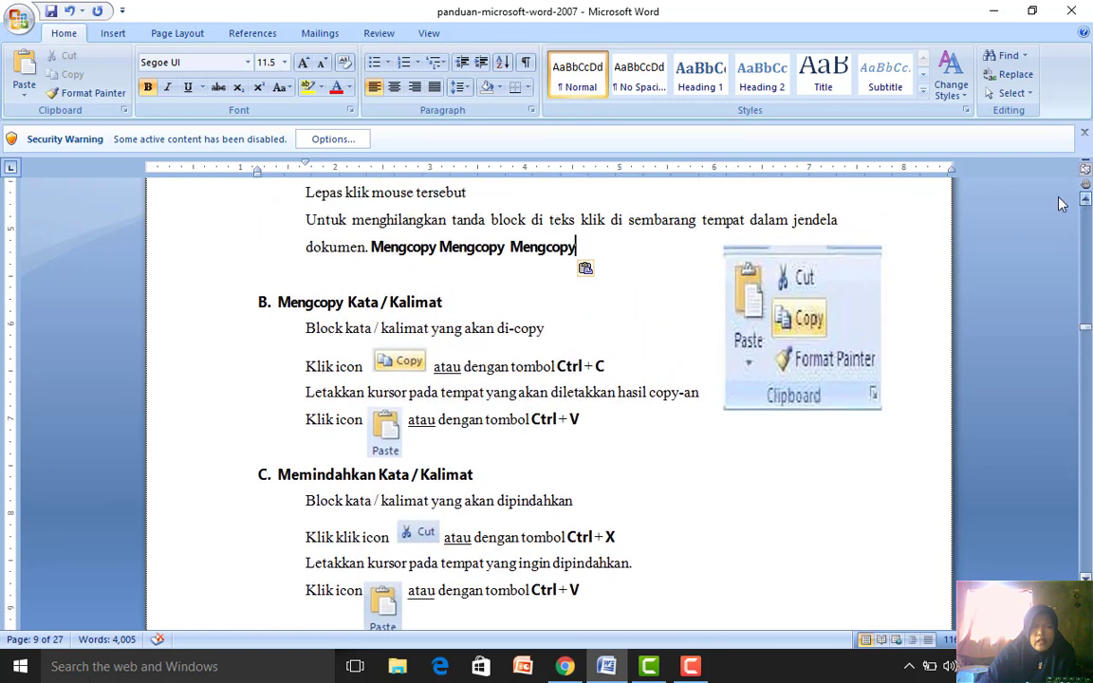
Step: Undo all the pasted "Mengcopy" words after "dokumen." at the end of section A
click(69, 12)
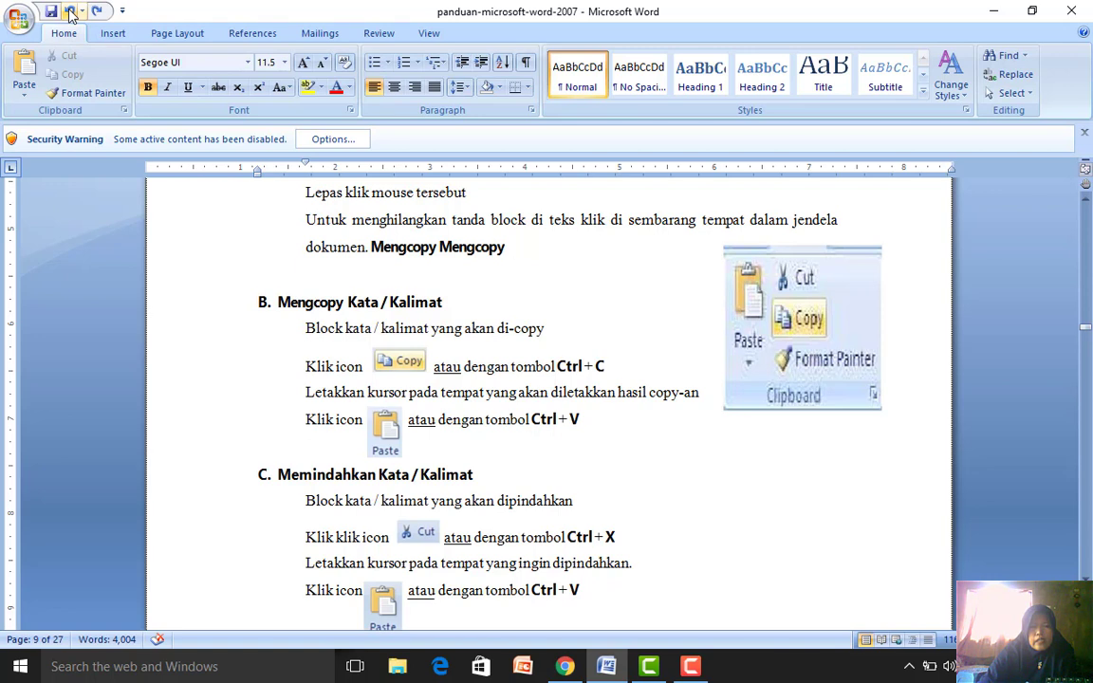
click(70, 11)
click(69, 11)
click(69, 11)
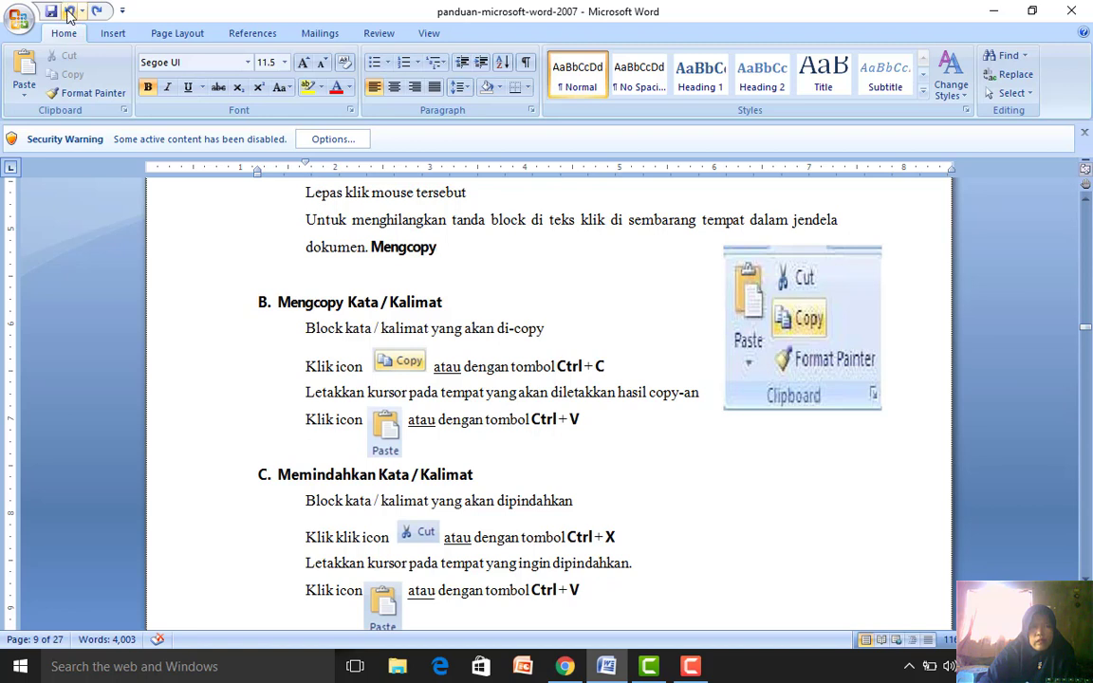
click(69, 12)
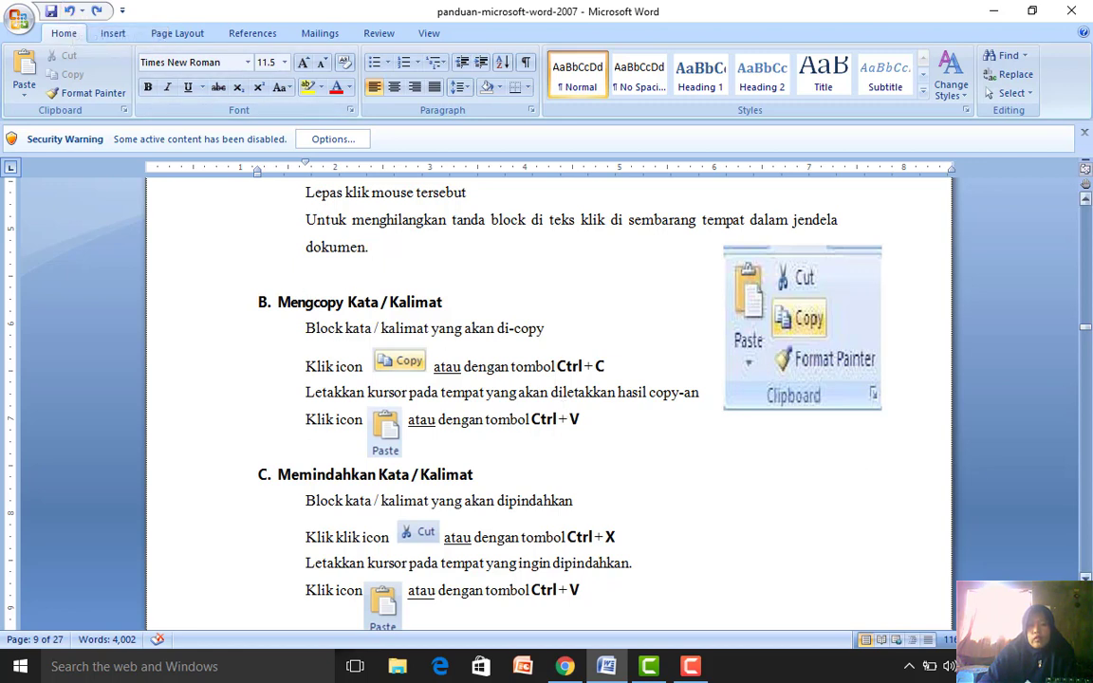
Step: Select the whole document, delete all of its content, and undo the deletion
click(1085, 579)
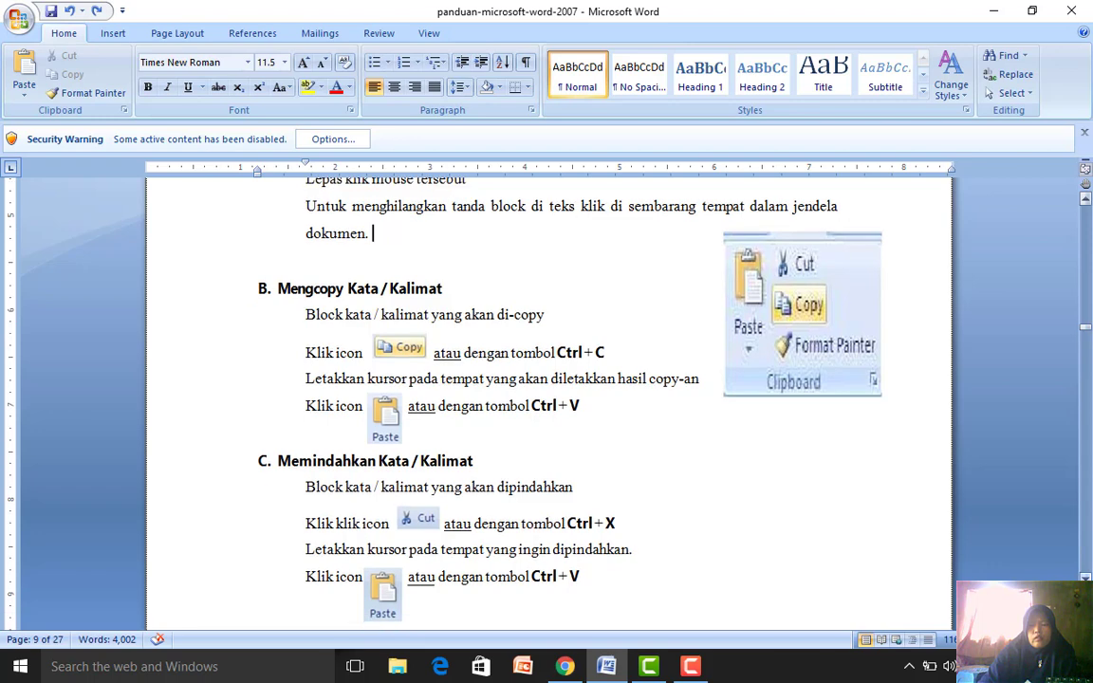
click(1085, 579)
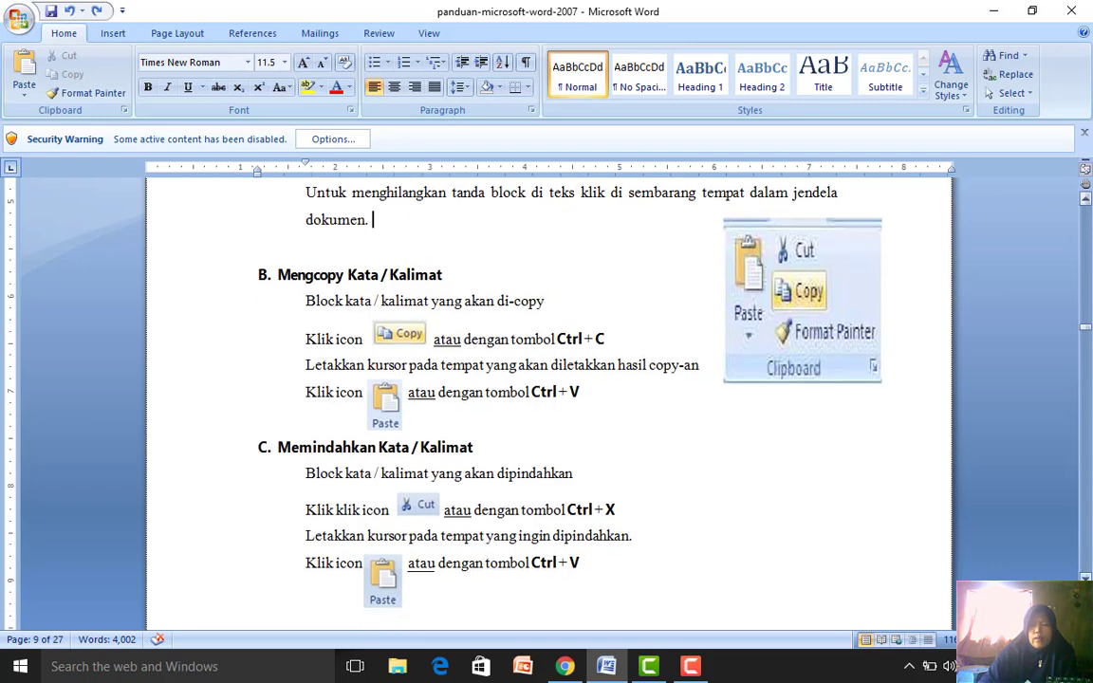
click(1086, 579)
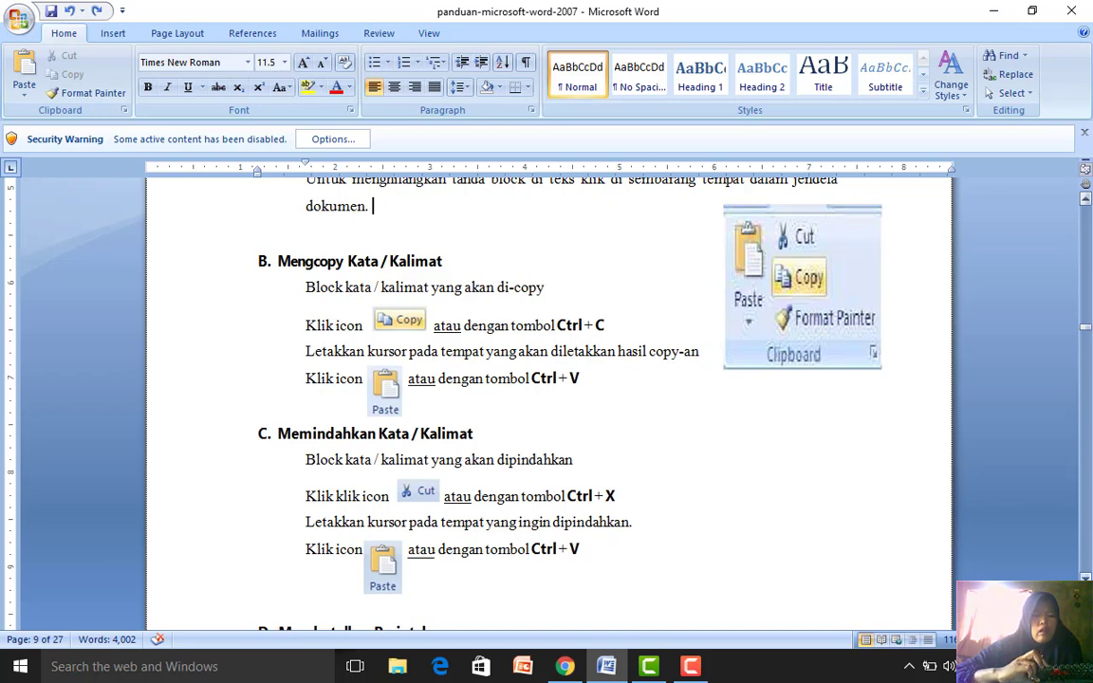
key(ctrl+a)
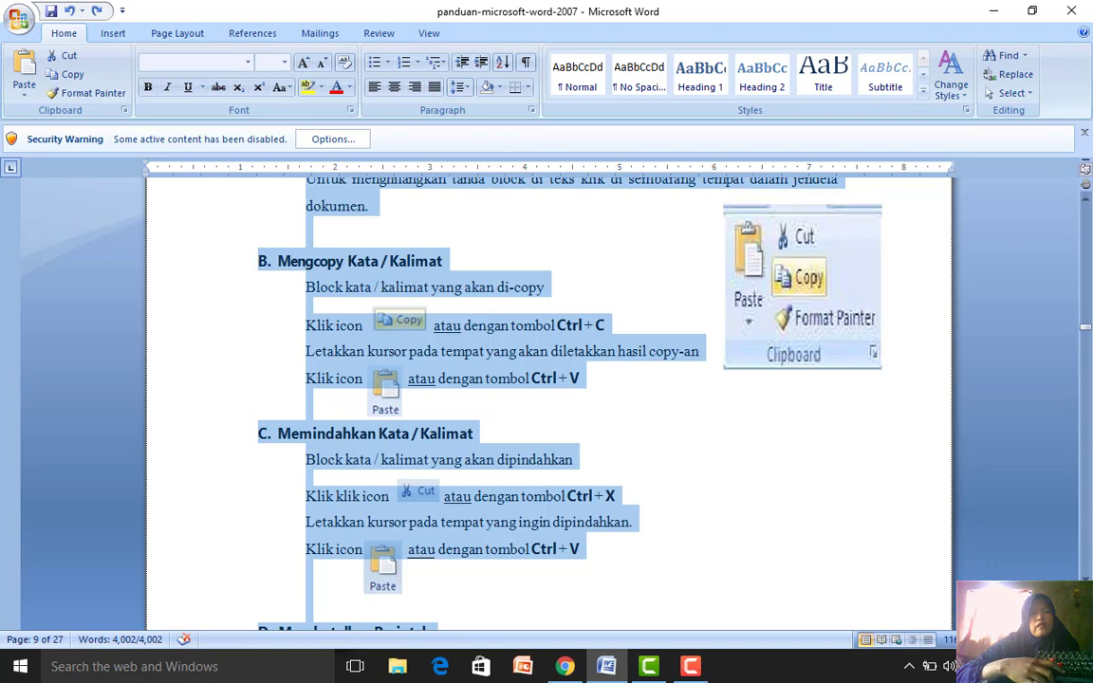
key(Delete)
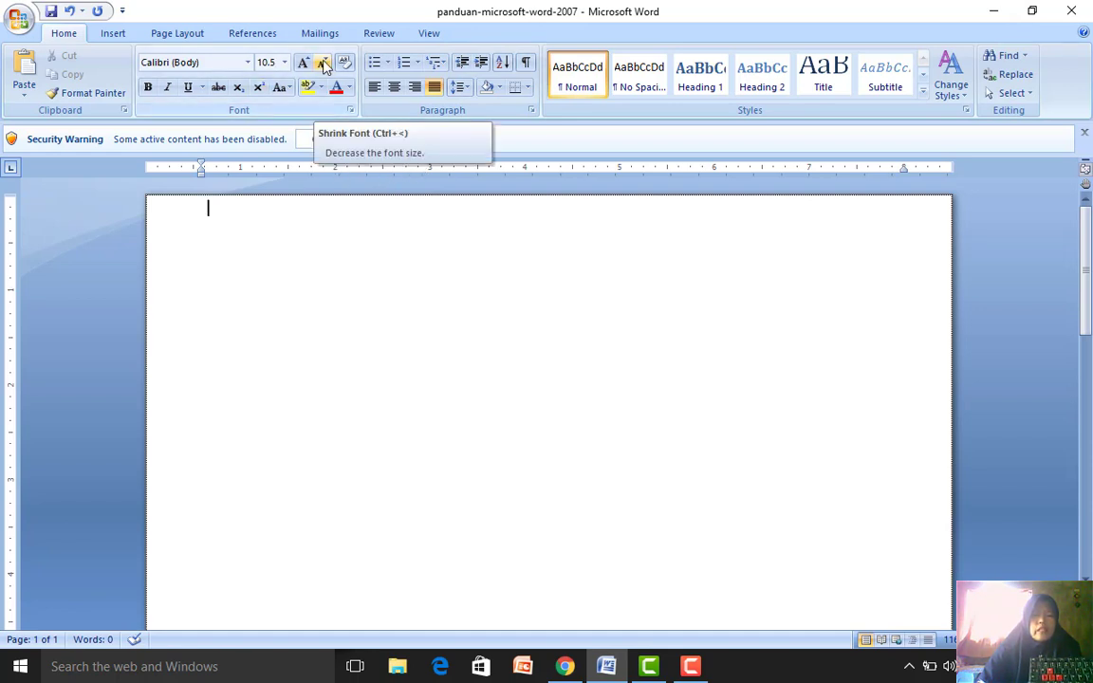
click(69, 12)
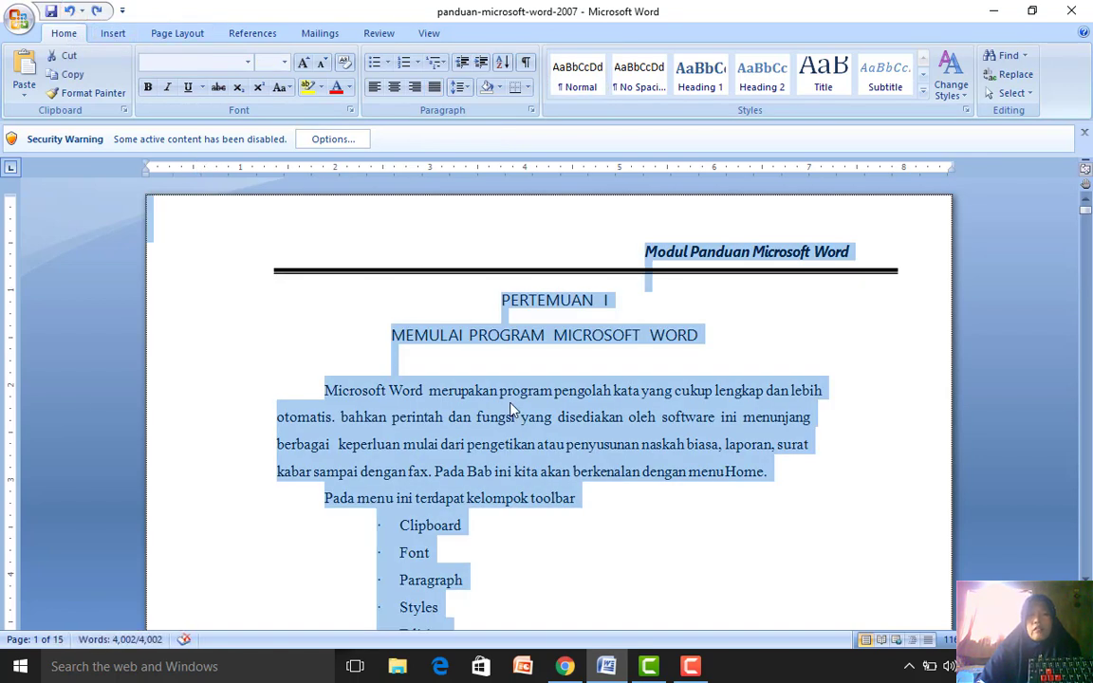
Step: Clear the selection and move the cursor down through page 1 to the "Judul Windows" part of page 2
click(495, 444)
key(Down)
key(Down)
key(Down)
key(Down)
key(Down)
key(Down)
key(Down)
key(Down)
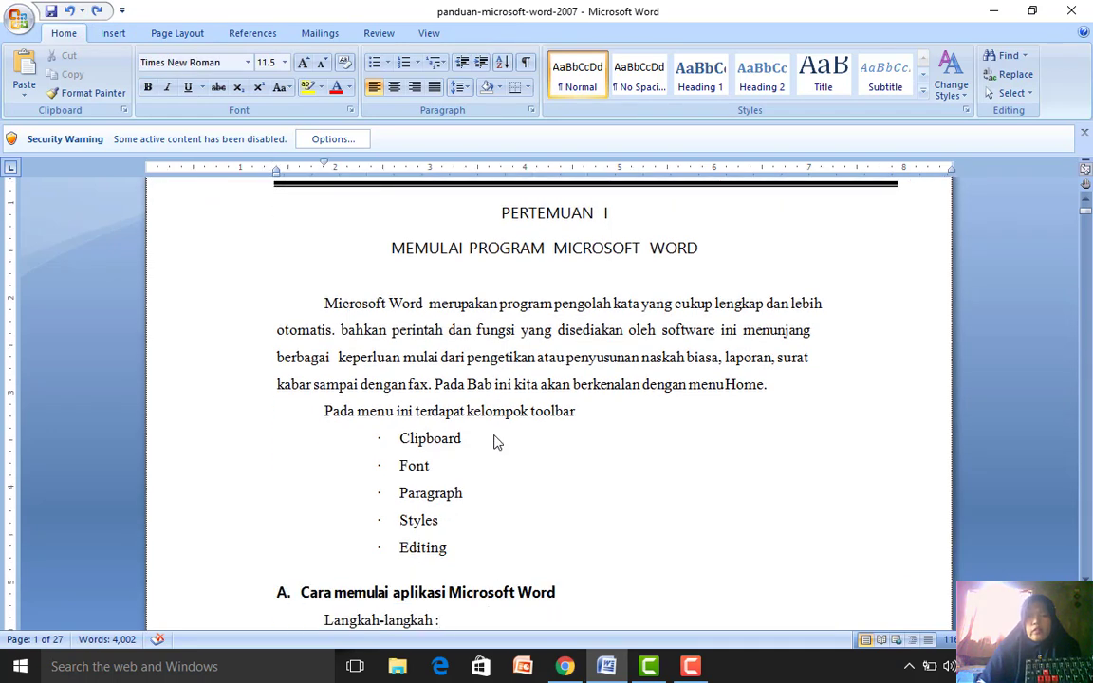
key(Down)
key(Down)
key(Down)
key(Down)
key(Down)
key(Down)
key(Down)
key(Down)
key(Down)
key(Down)
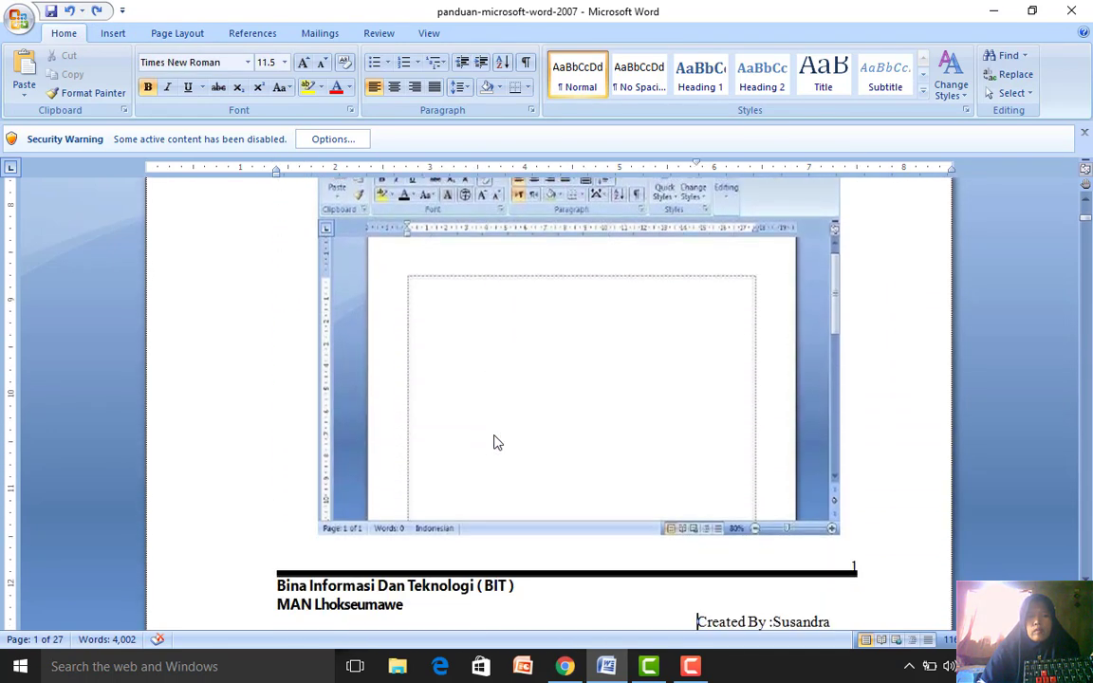
key(Down)
key(Down)
key(Down)
key(Down)
key(Down)
key(Down)
key(Down)
key(Down)
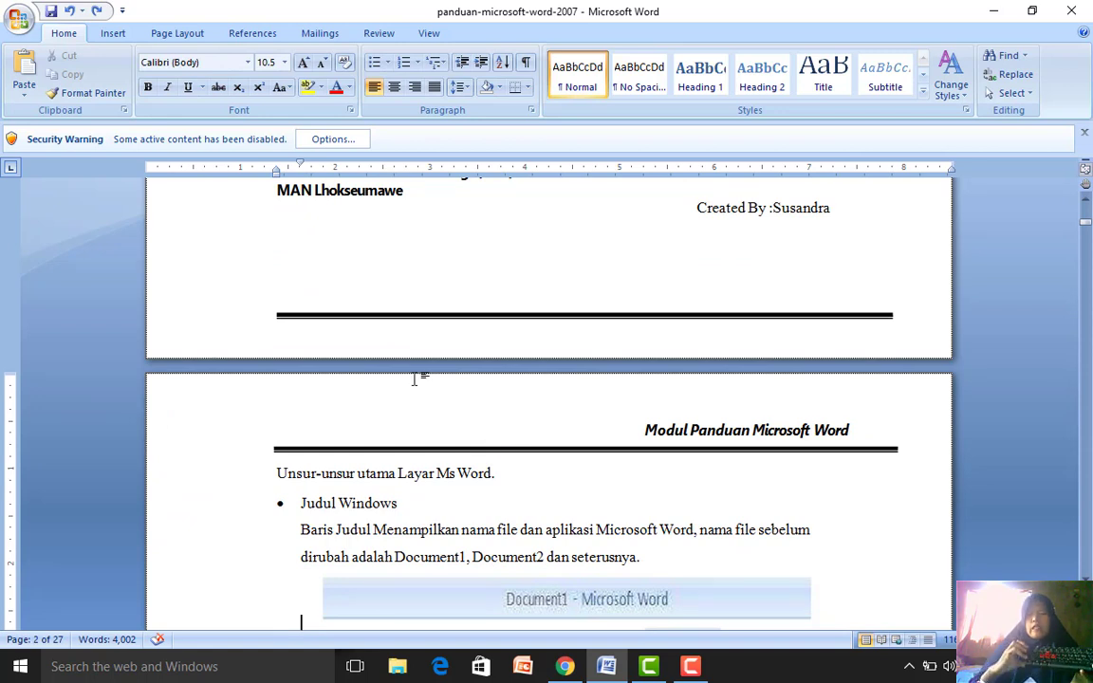
Step: Select all content from within page 2, delete it, and restore it by undoing the deletion
key(ctrl+a)
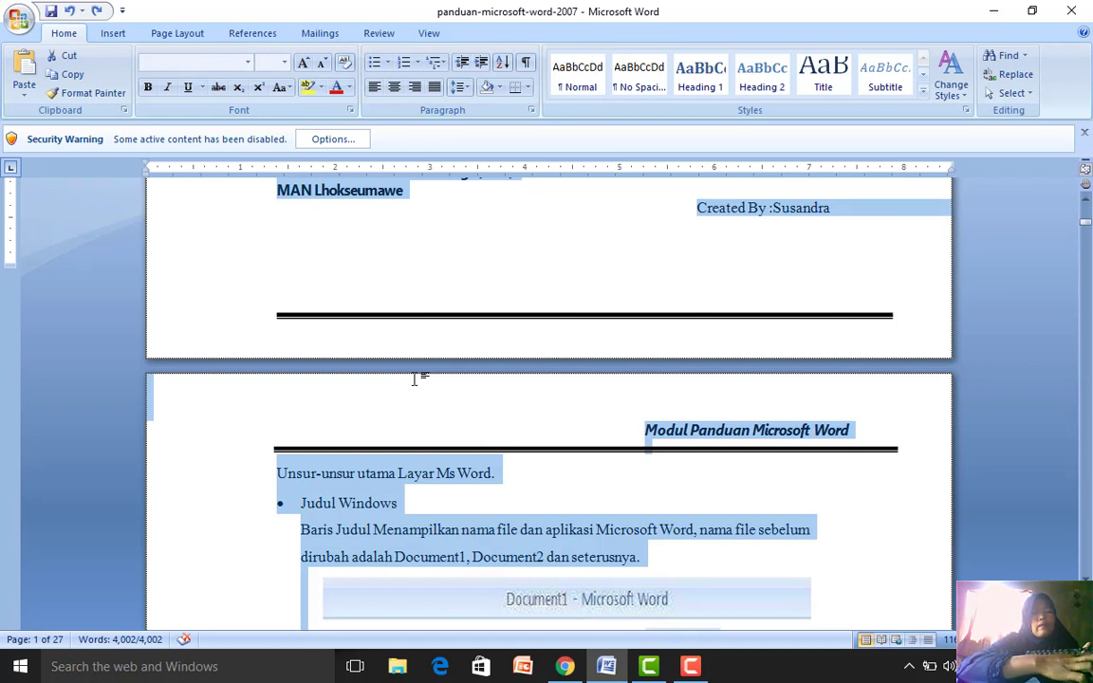
key(Delete)
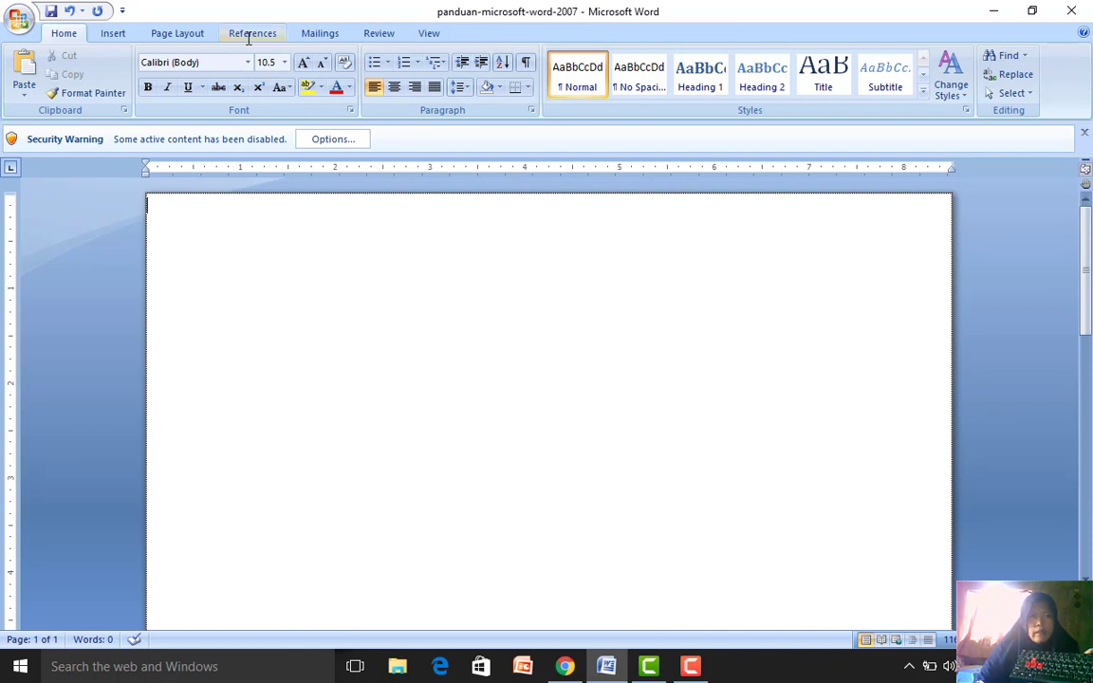
click(72, 12)
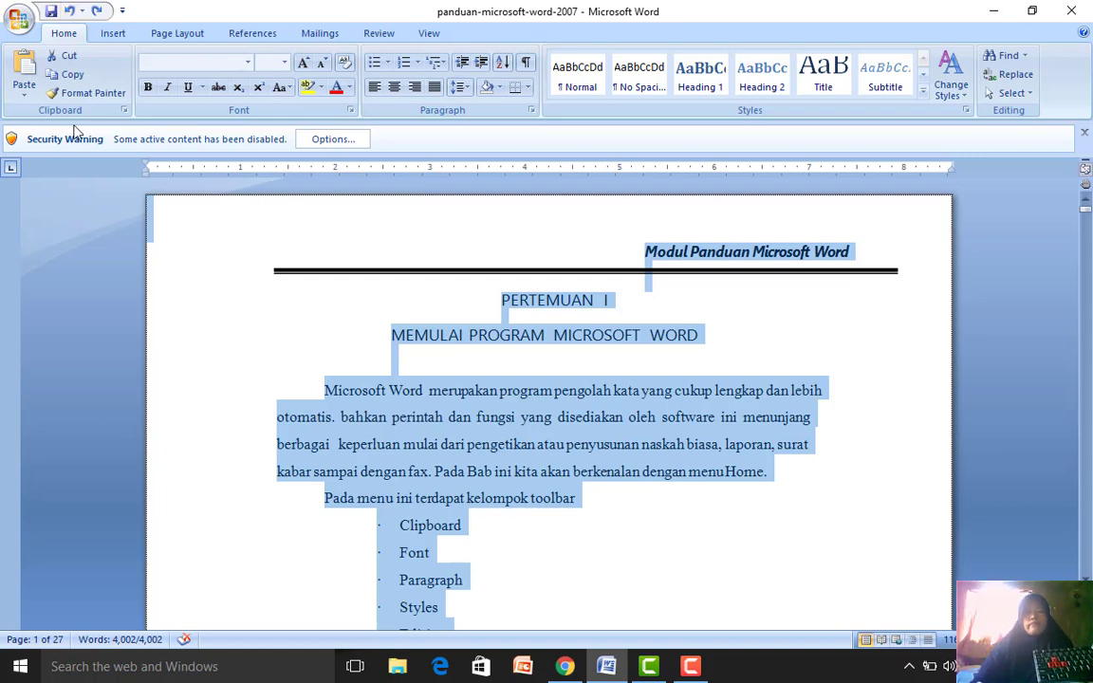
Step: Clear the selection and use Go To to jump to page 9
click(414, 475)
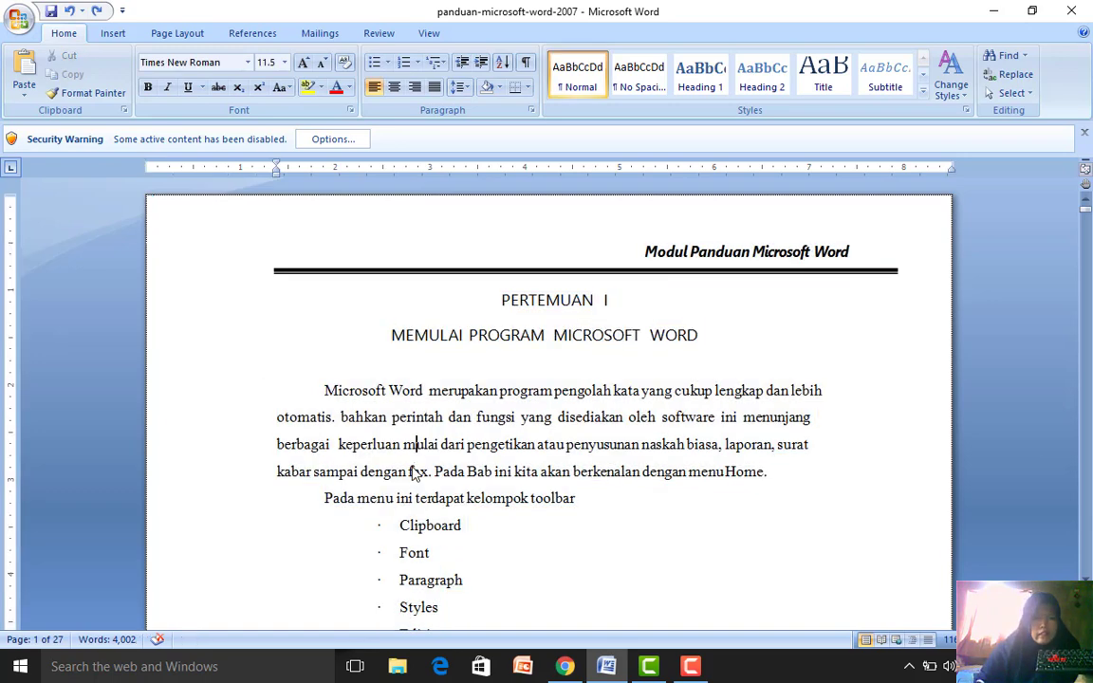
key(Down)
key(Down)
key(Down)
key(Down)
key(Down)
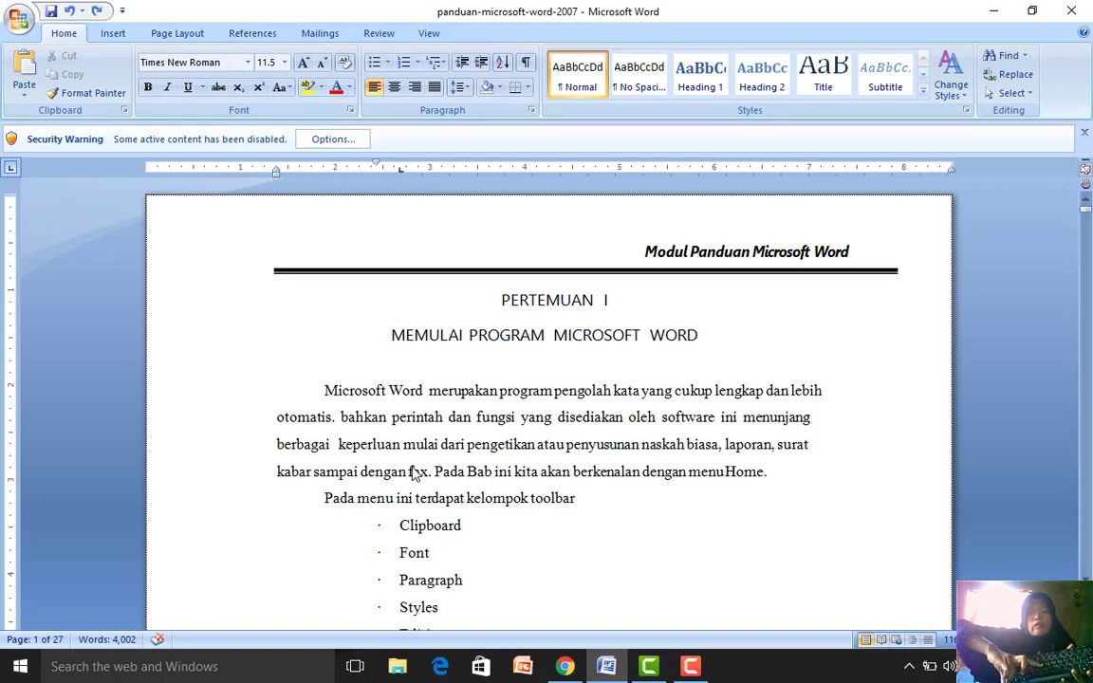
key(ctrl+g)
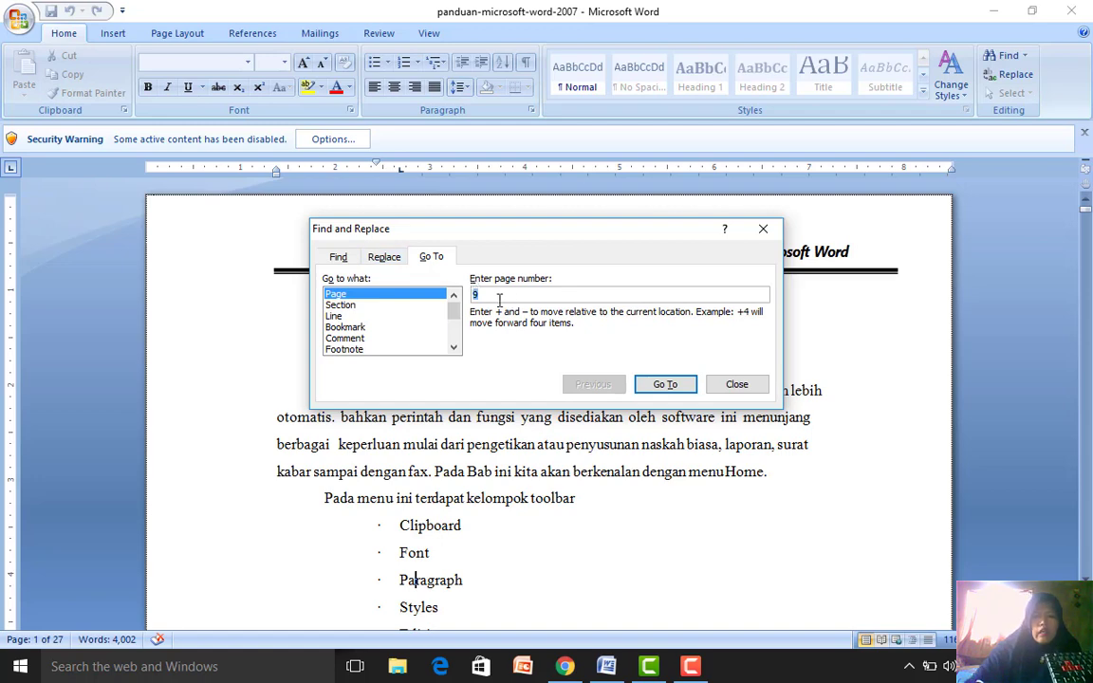
click(664, 384)
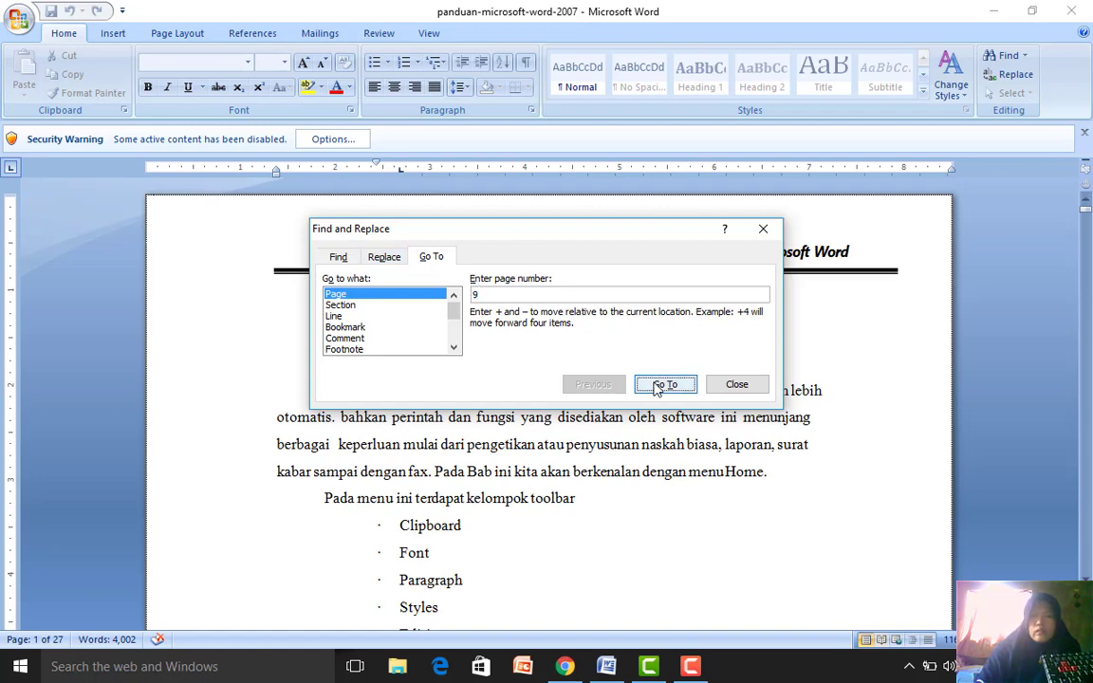
click(737, 388)
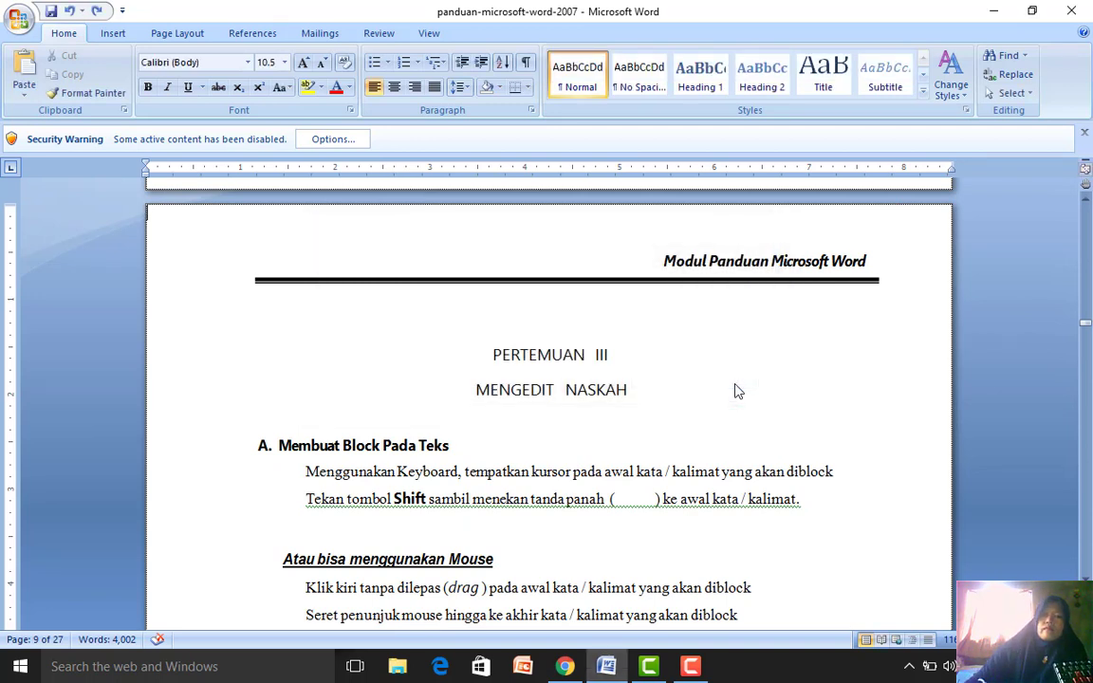
Step: Move the cursor from the Shift instruction in section A down to the end of the paste instruction in section B
click(685, 491)
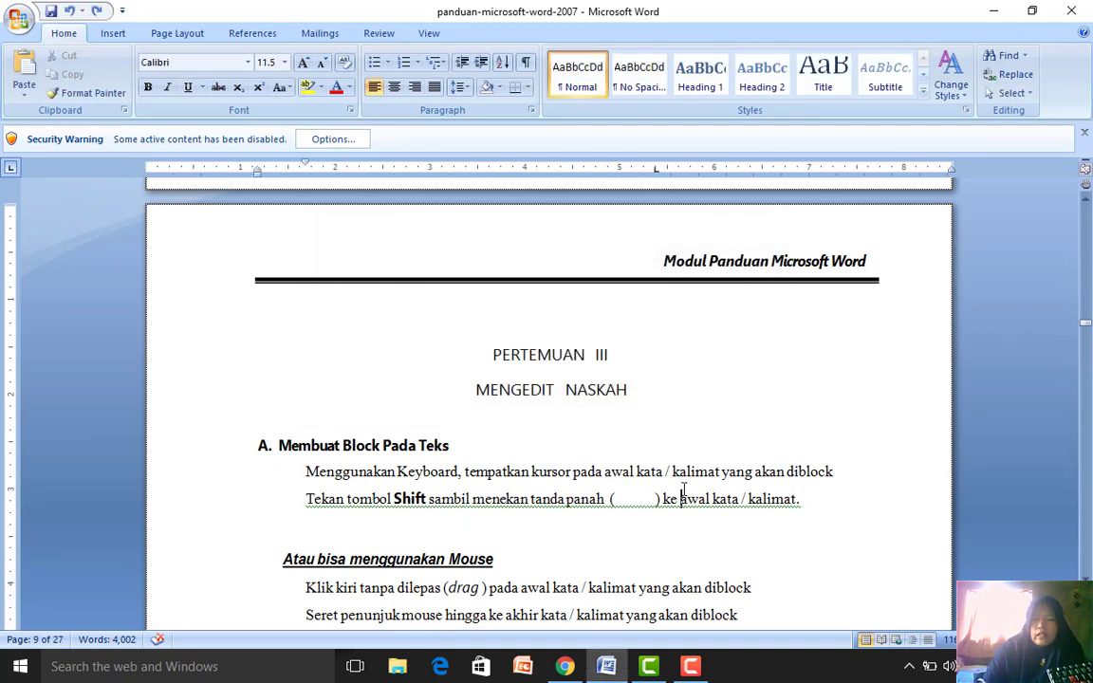
key(Down)
key(Down)
key(Down)
key(Down)
key(Down)
key(Down)
key(Down)
key(Down)
key(Down)
key(Down)
key(Down)
key(Down)
key(Down)
key(Down)
key(Down)
key(Down)
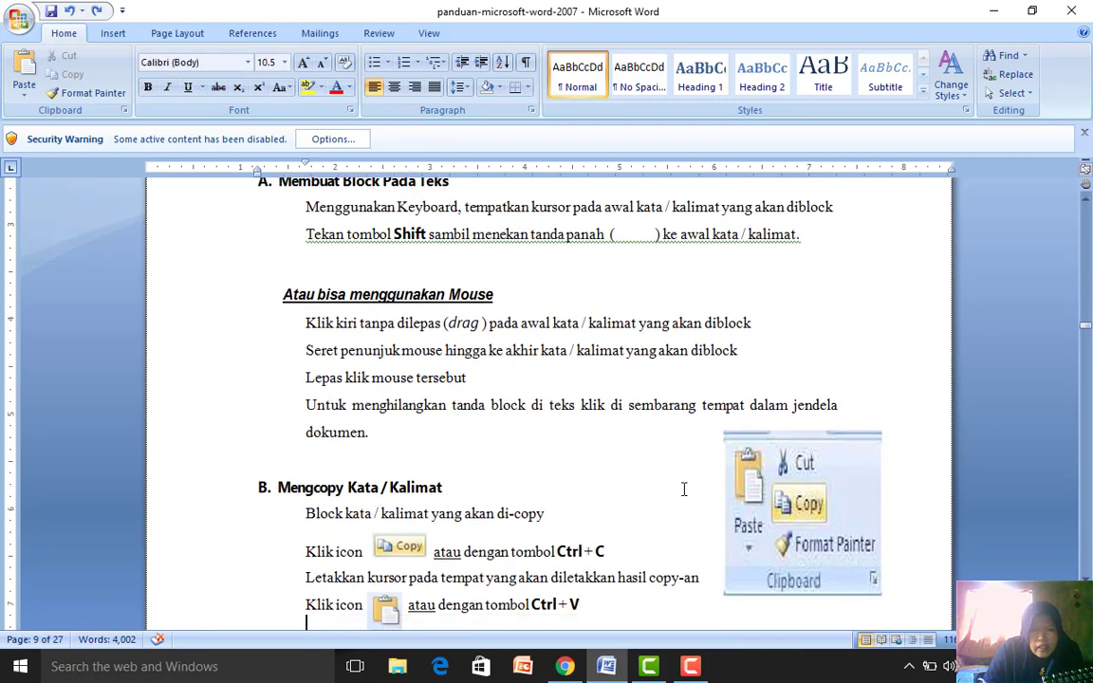
Step: Move the cursor from the end of section B through section C to the Undo line in section D
key(Down)
key(Down)
key(Down)
key(Down)
key(Down)
key(Down)
key(Down)
key(Down)
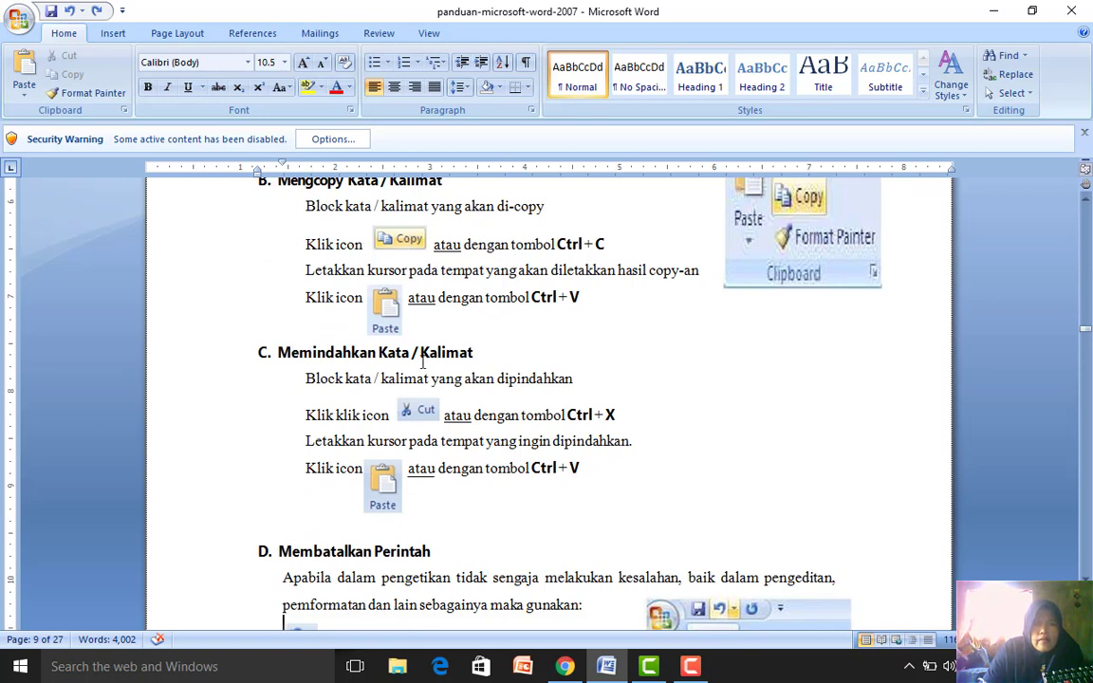
Step: Cut the word "Memindahkan" from heading C and paste it after "Ctrl + V" in section B's paste instruction
click(344, 377)
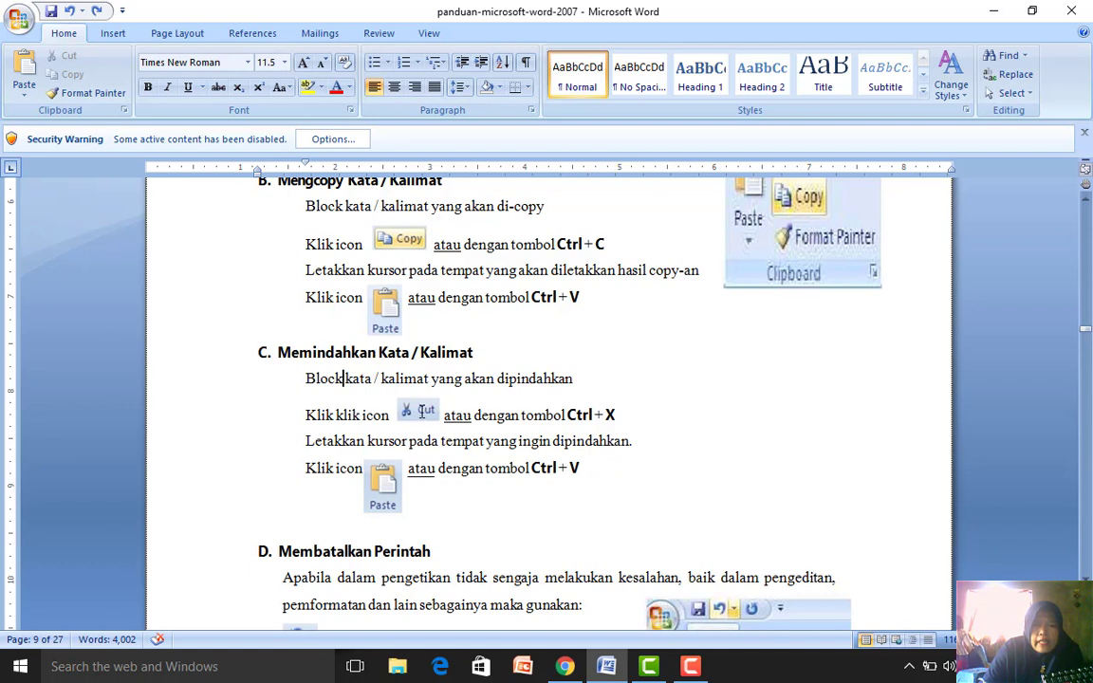
click(284, 358)
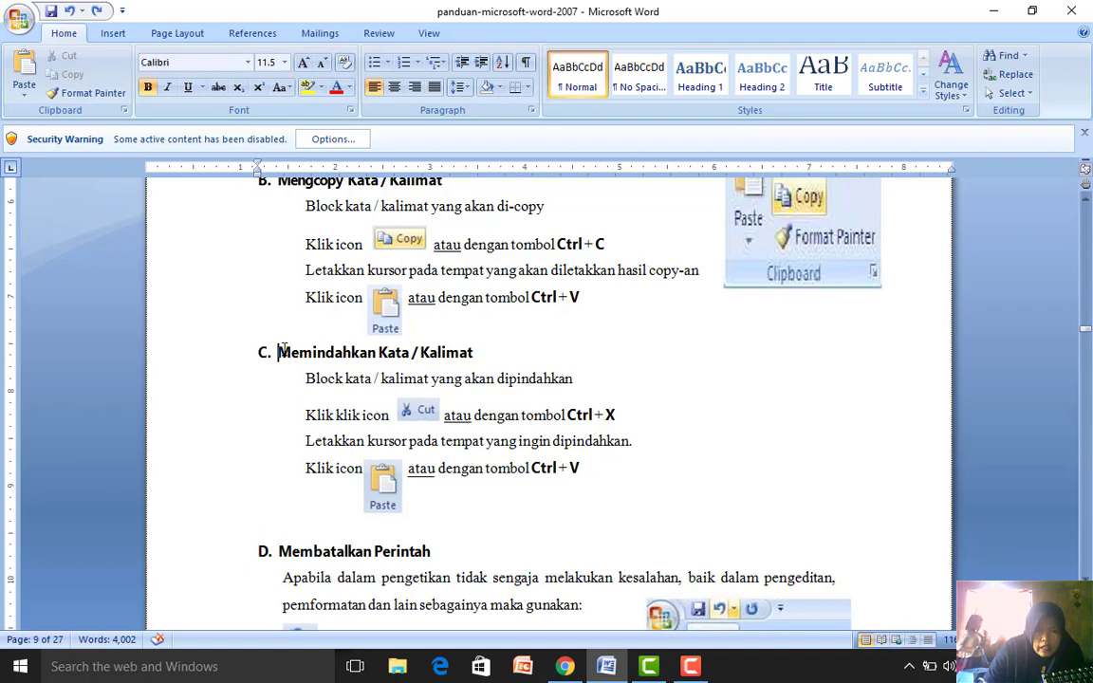
drag(279, 355, 376, 355)
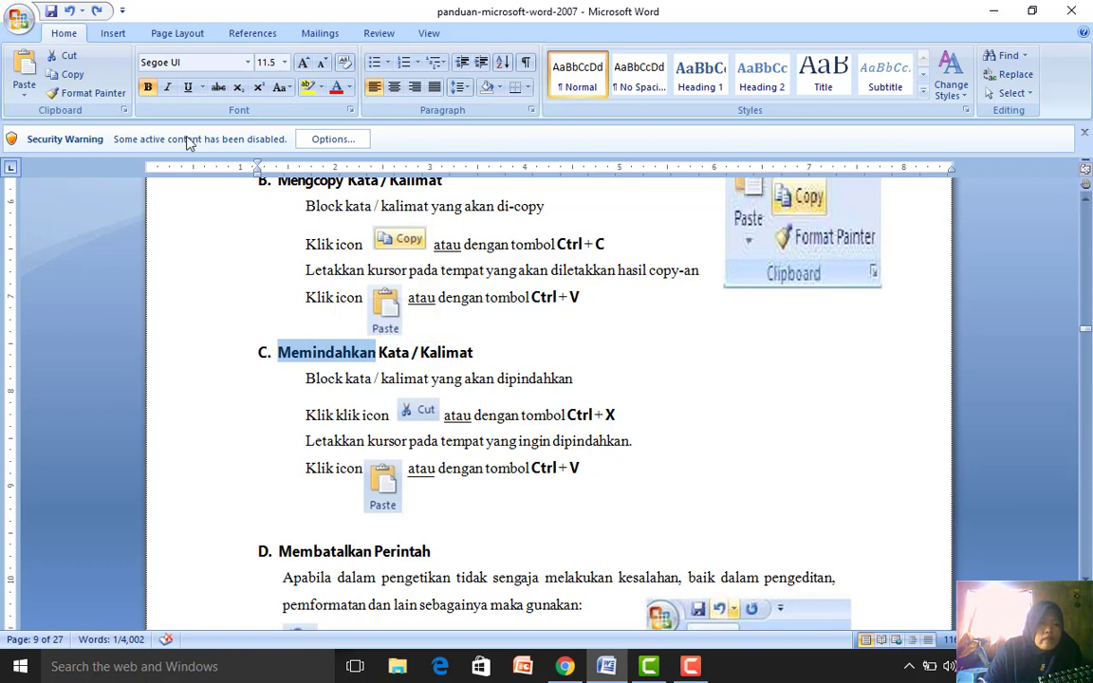
click(70, 59)
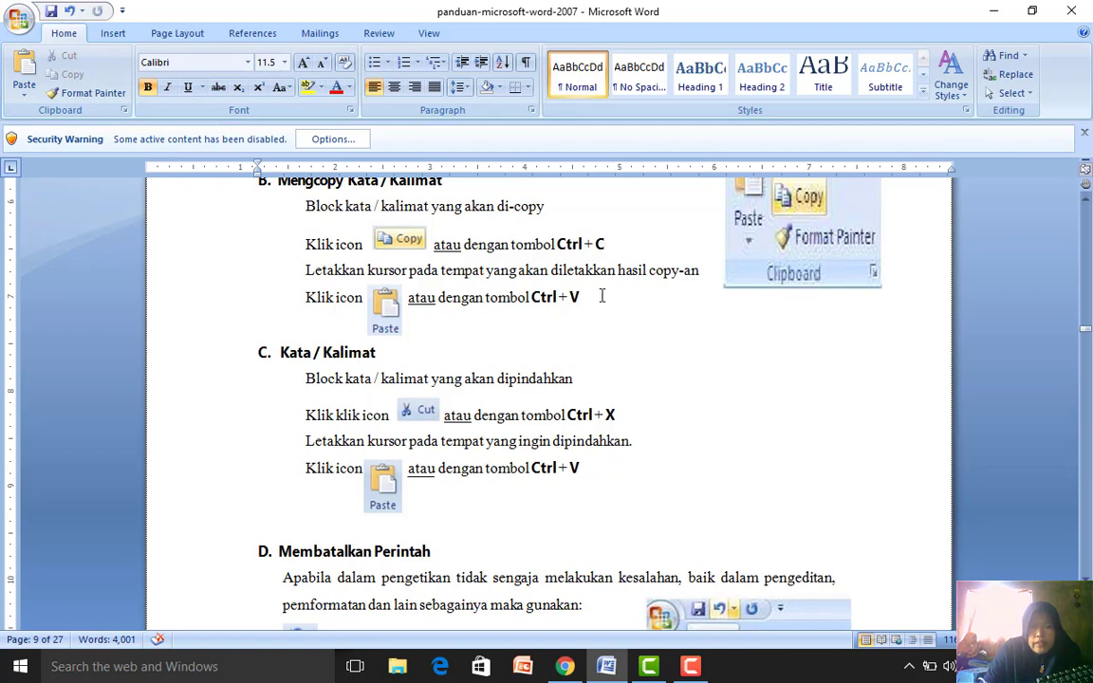
click(608, 296)
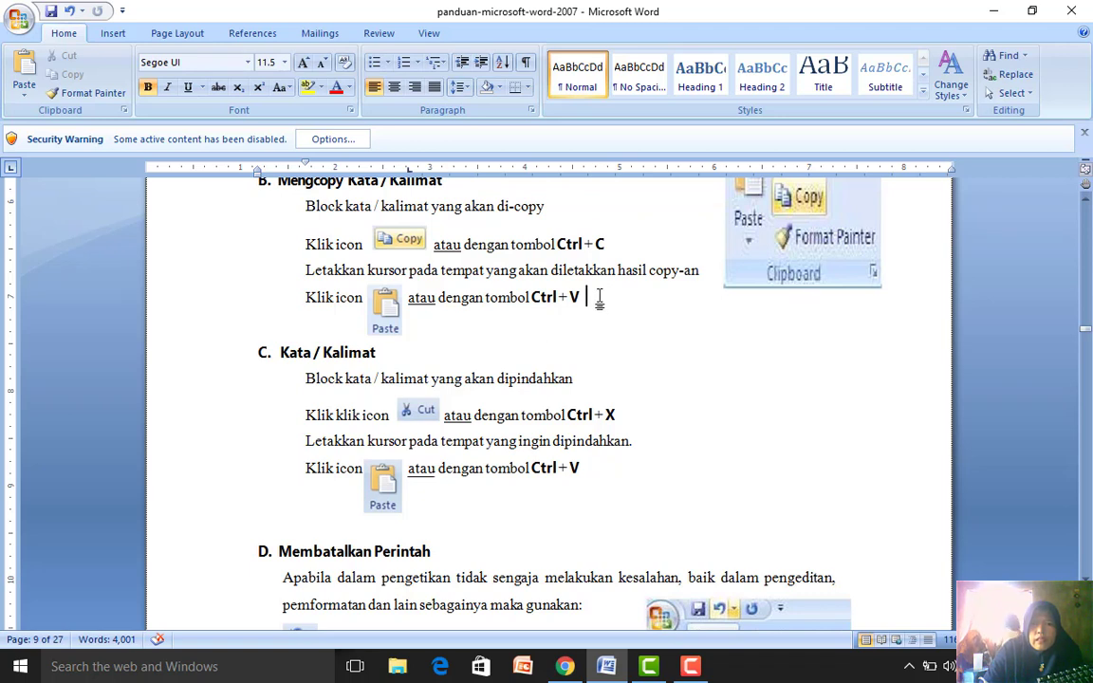
click(25, 65)
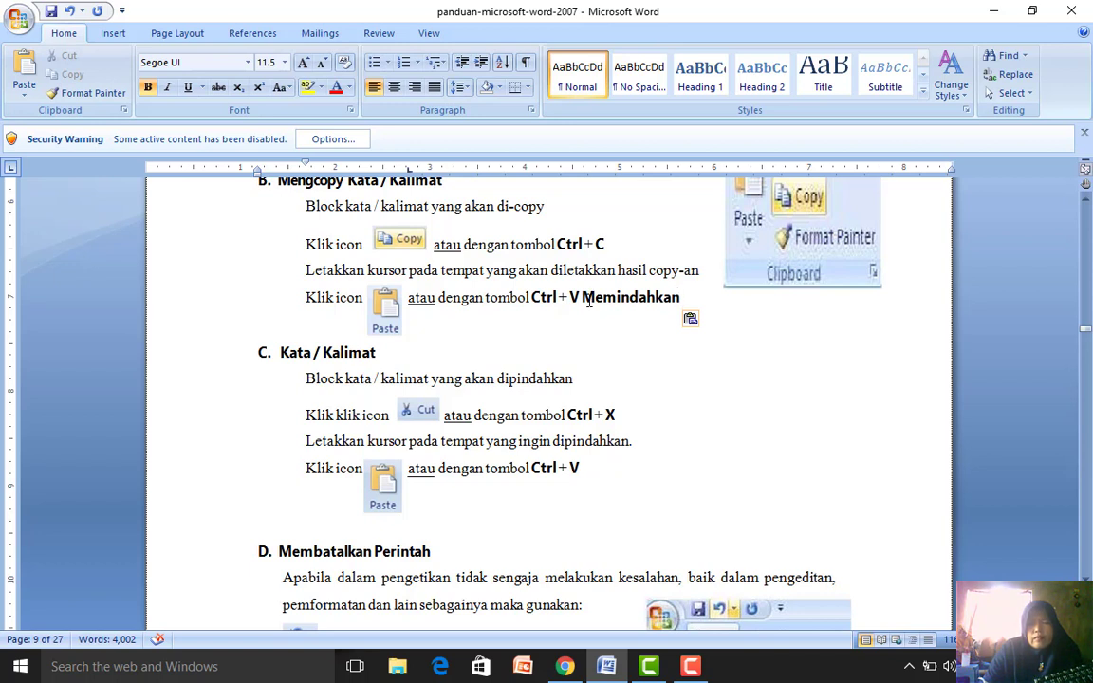
Step: Undo both the paste and the cut of "Memindahkan" and clear the selection
click(68, 12)
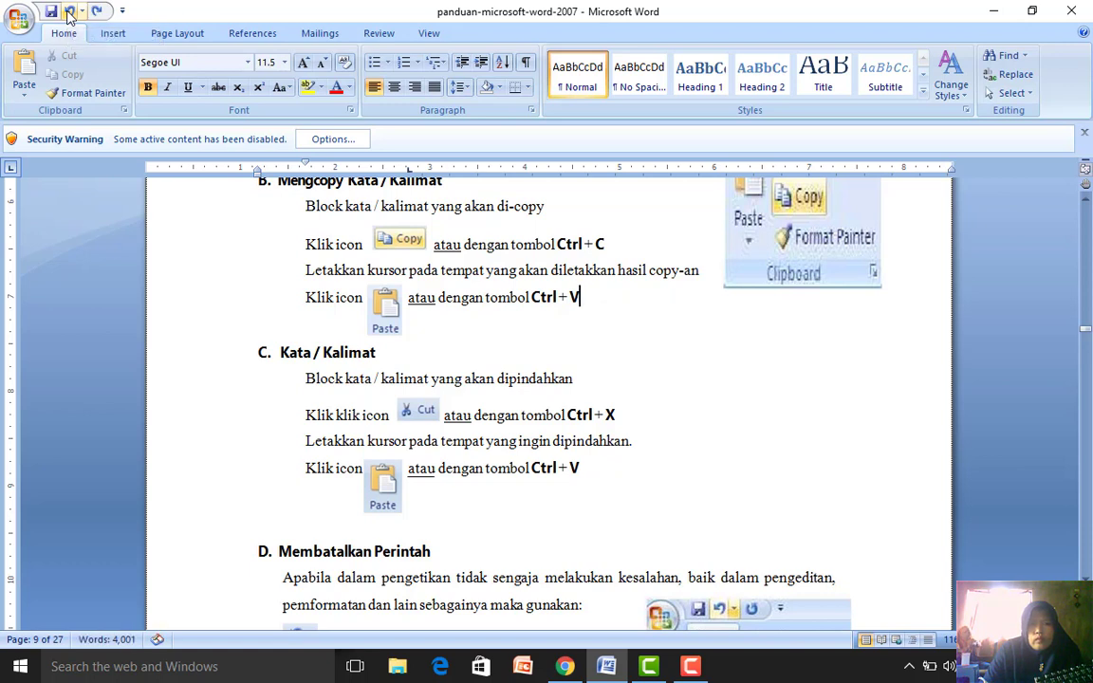
click(69, 13)
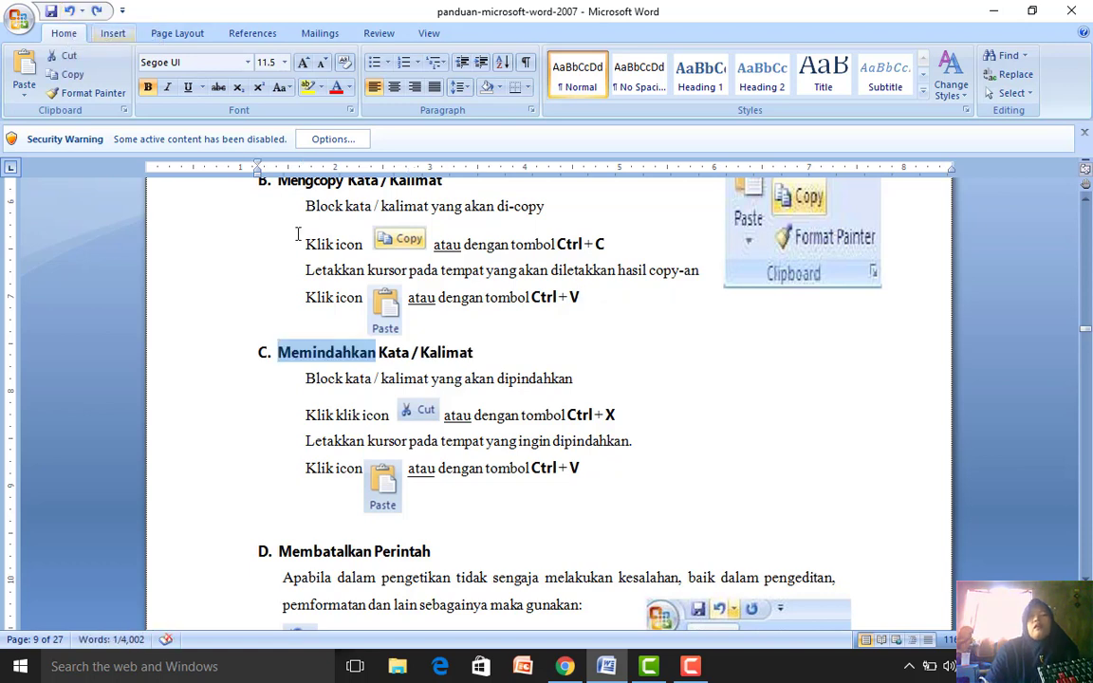
click(341, 436)
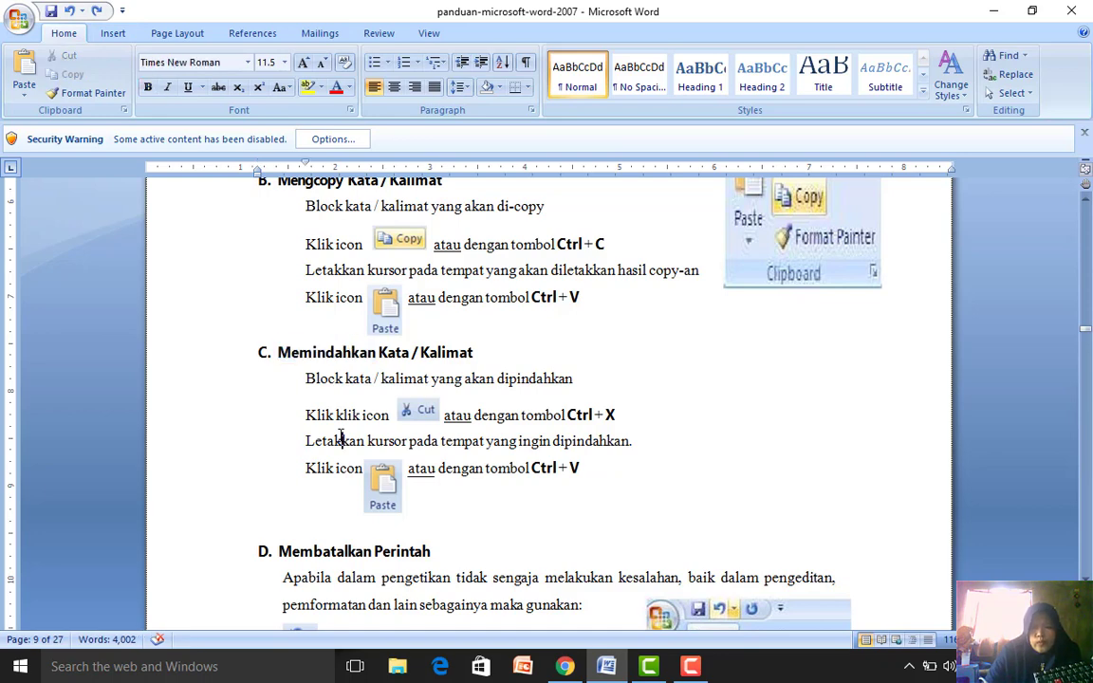
Step: Move the cursor from section C through the Undo and Redo instructions in section D to the page 9 footer
key(Down)
key(Down)
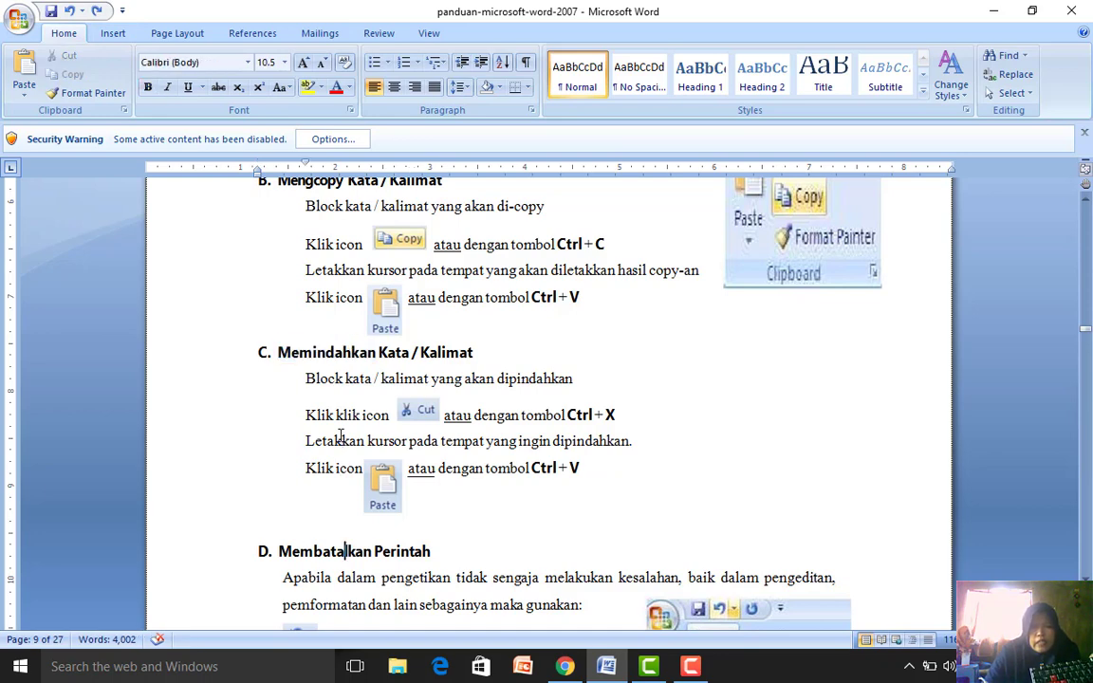
key(Down)
key(Down)
key(Down)
key(Down)
key(Down)
key(Down)
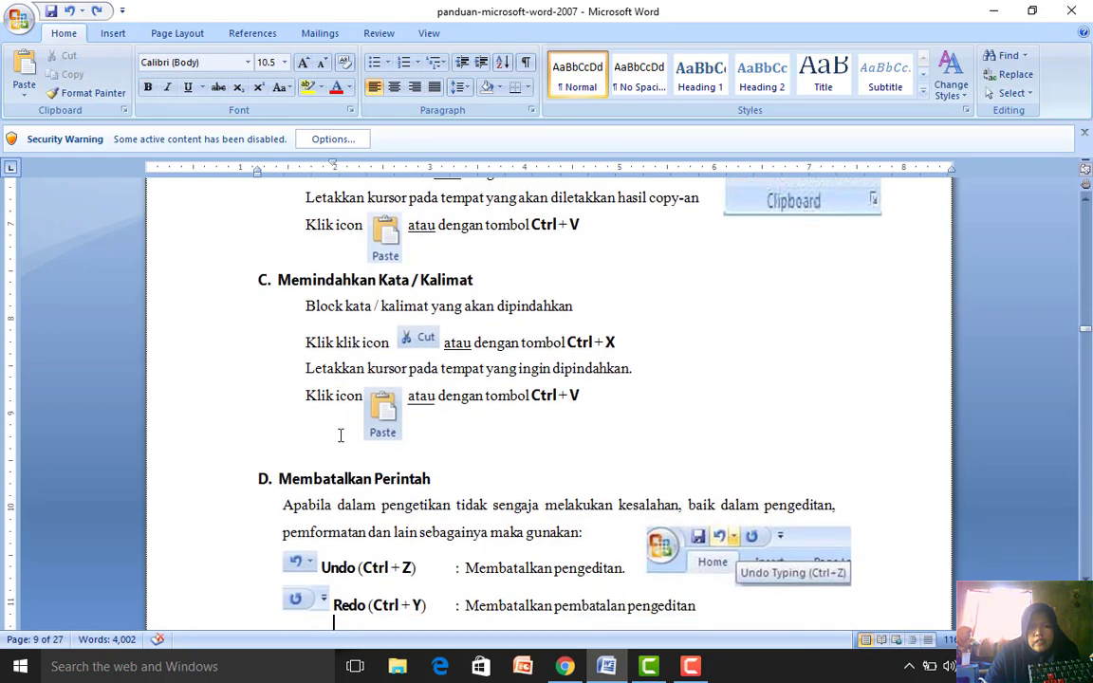
key(Down)
key(Down)
key(Down)
key(Down)
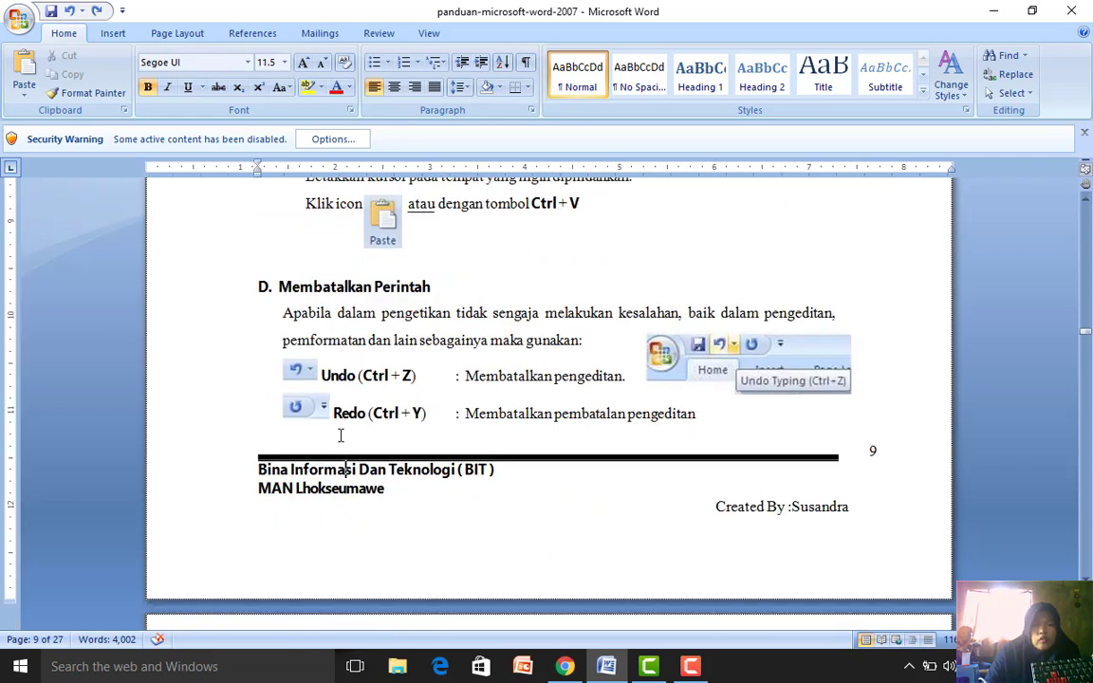
key(Up)
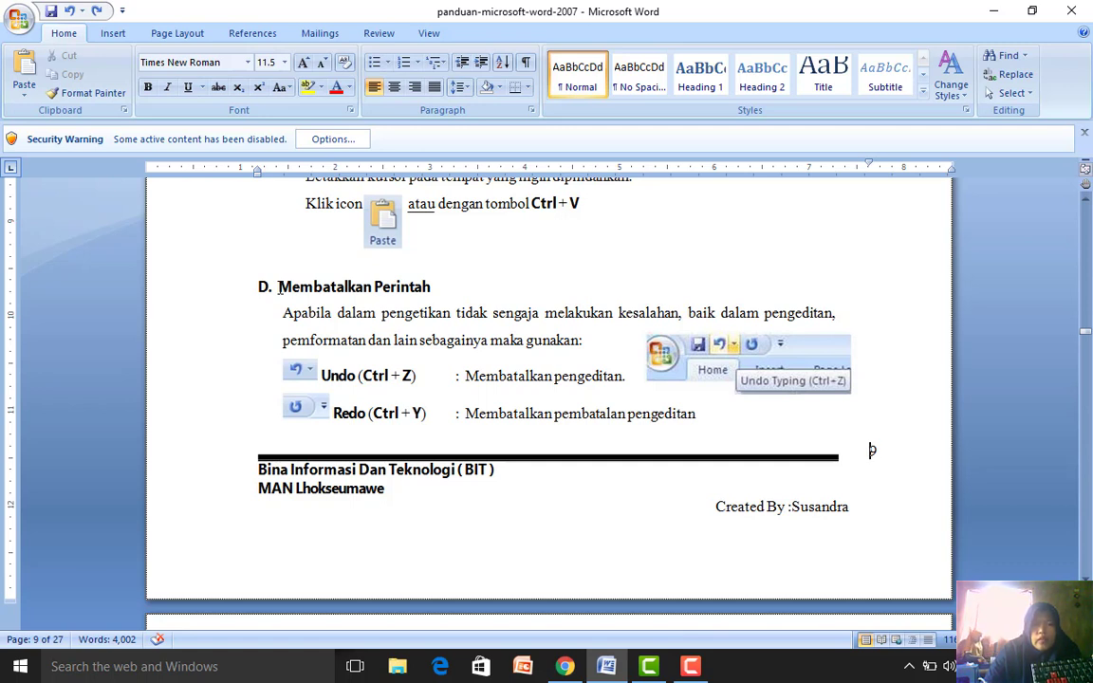
Step: Select the section D heading "Membatalkan Perintah" and apply a red font color to it
click(281, 287)
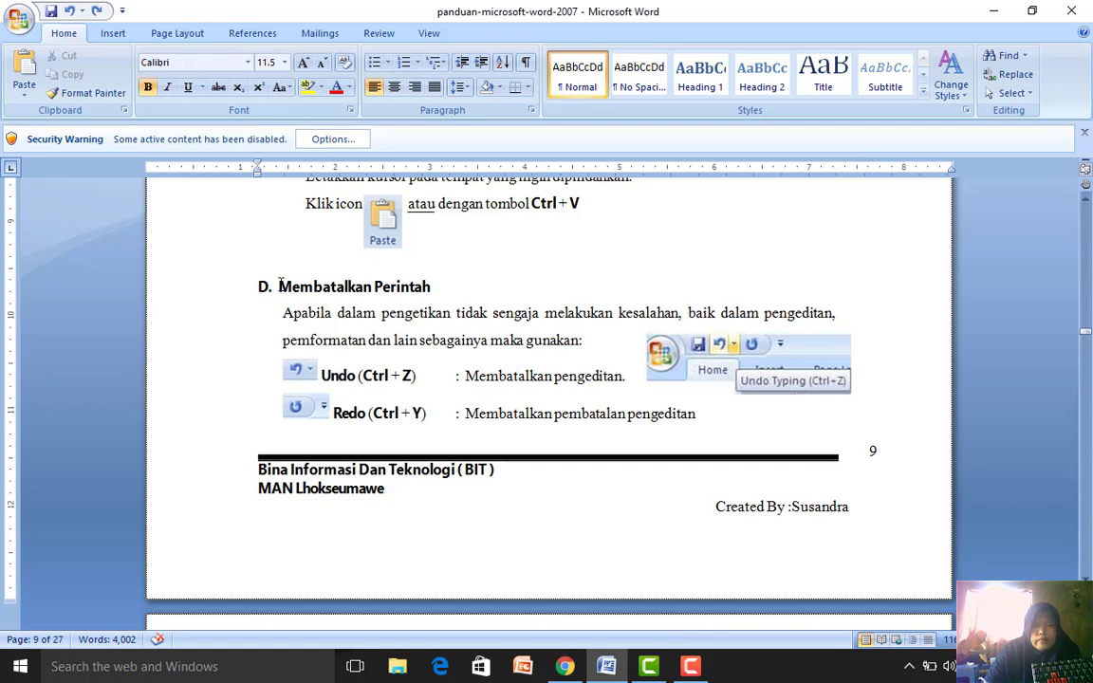
drag(281, 287, 312, 284)
click(446, 285)
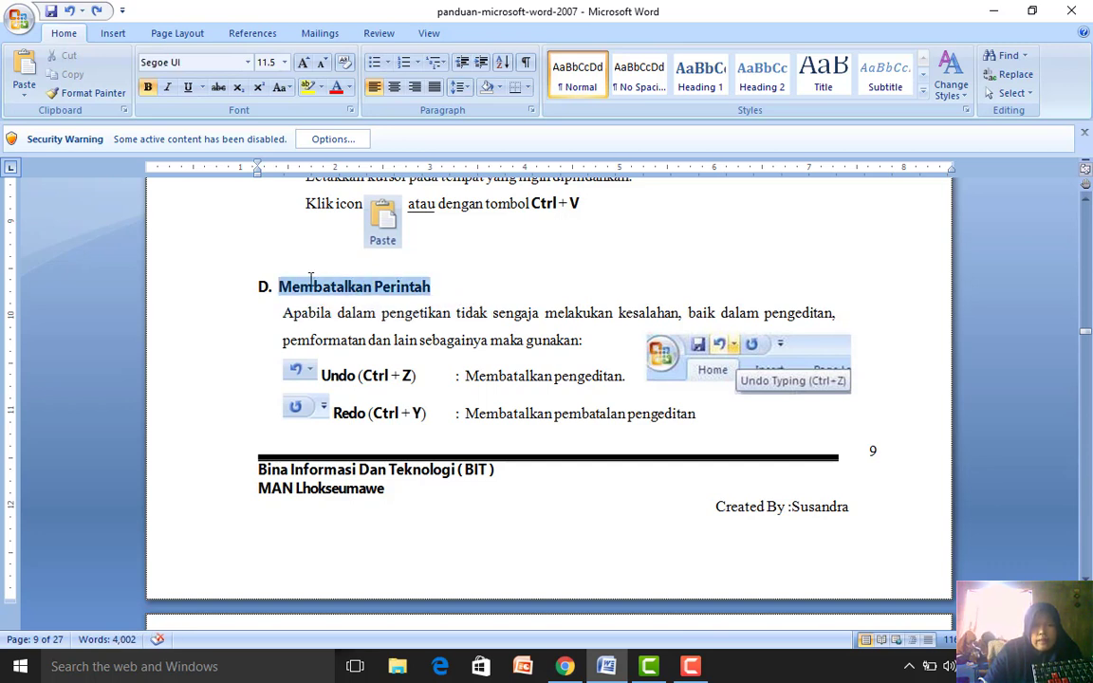
click(335, 86)
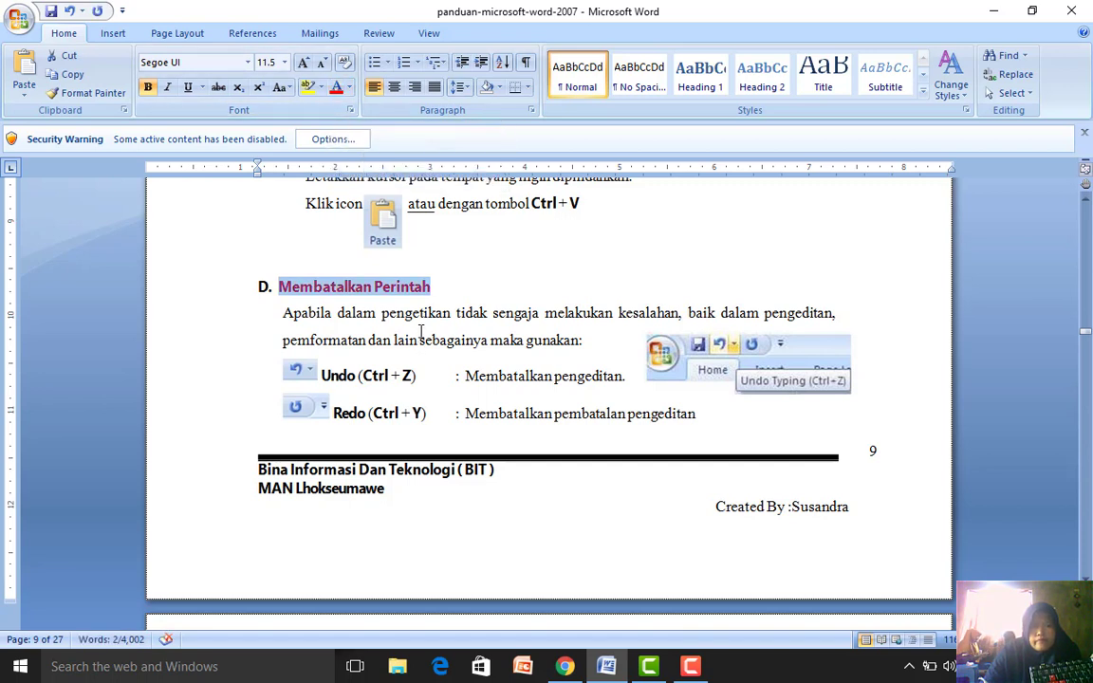
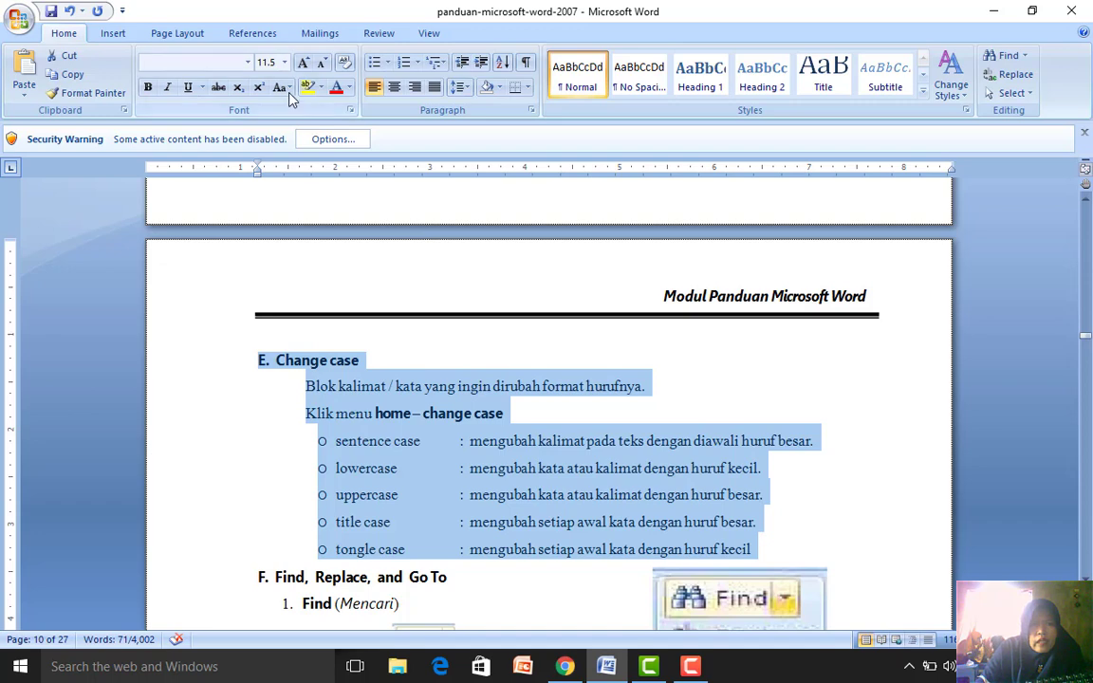
Step: Change the selected section E text on page 10 to UPPERCASE and switch it to Capitalize Each Word
click(282, 86)
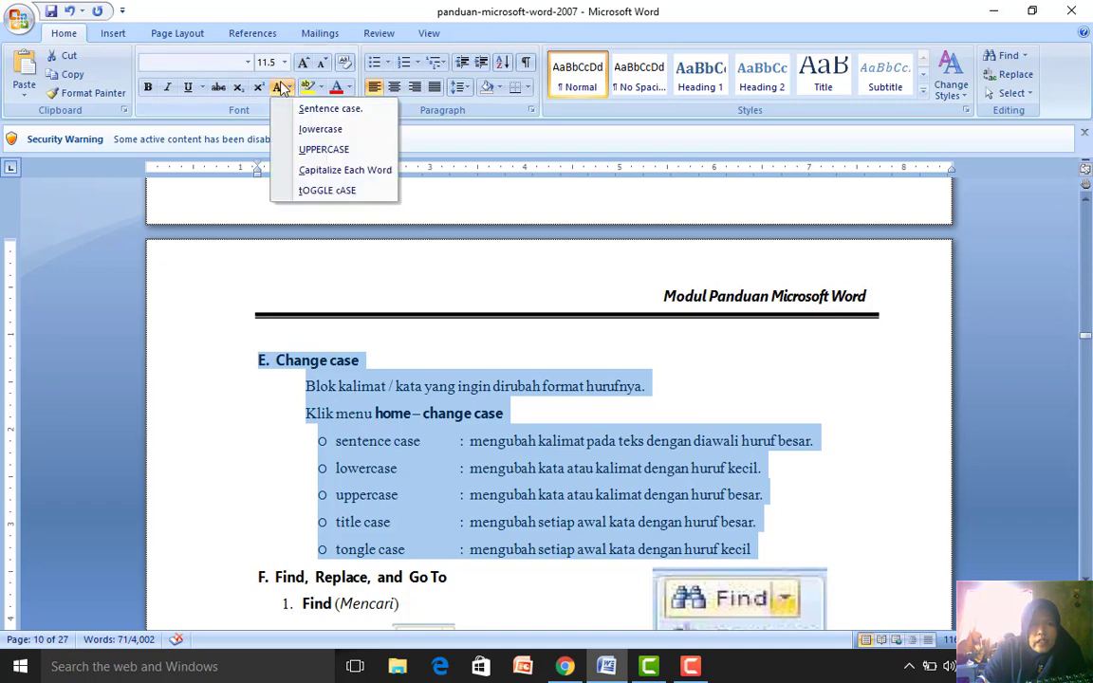
click(321, 152)
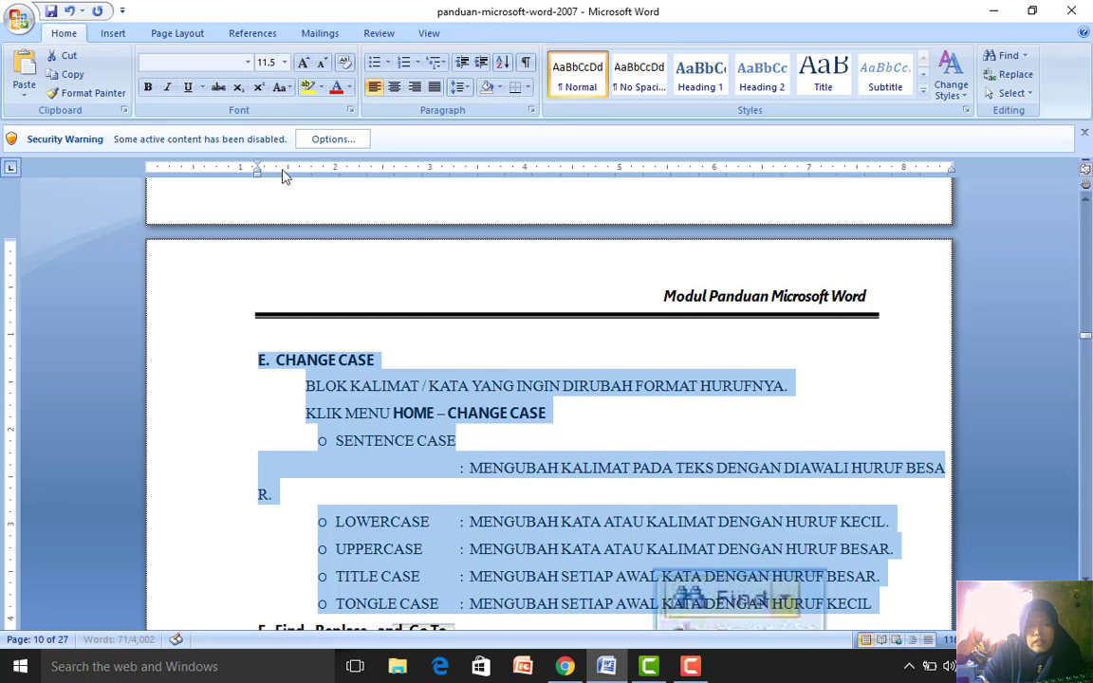
click(282, 87)
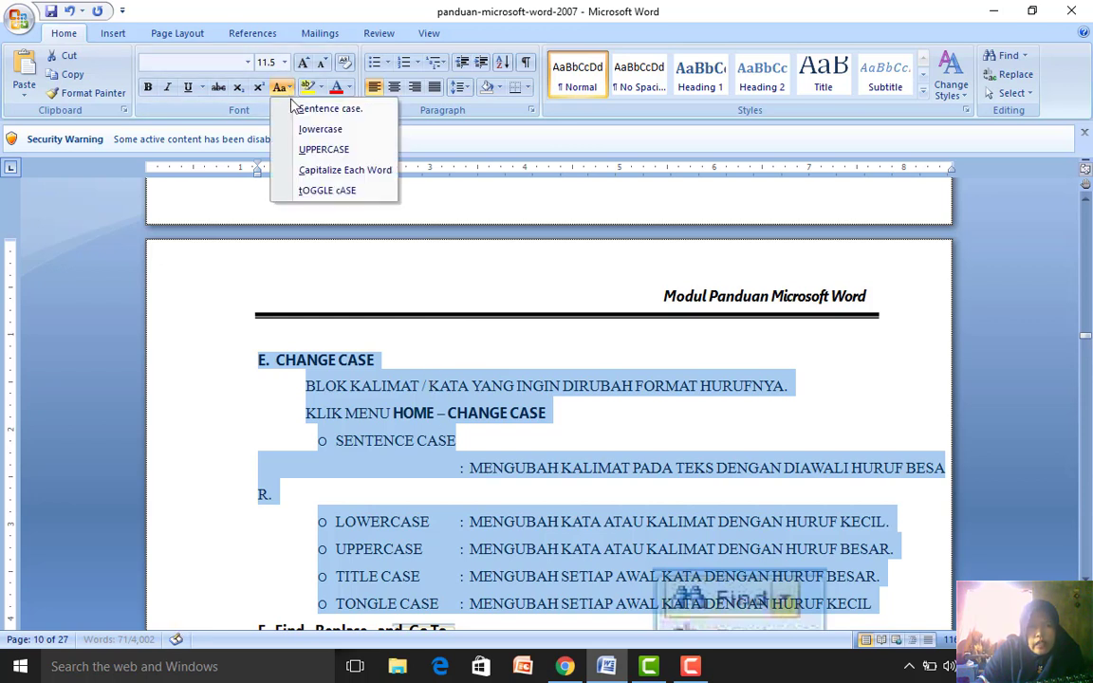
click(325, 171)
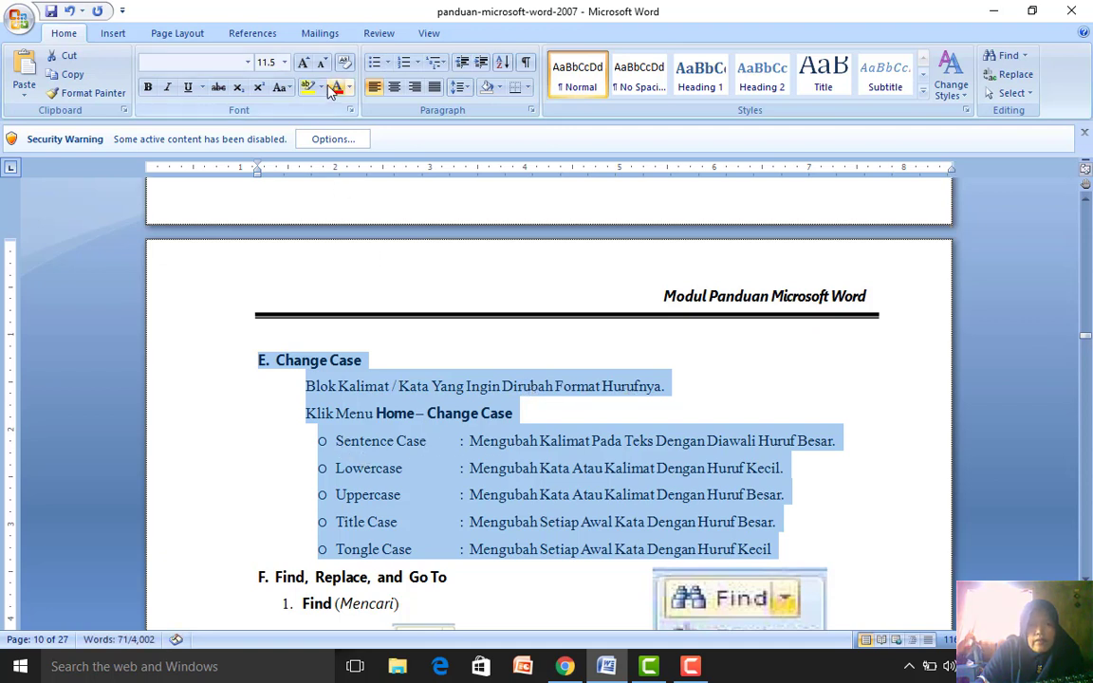
Step: Apply tOGGLE cASE to the selected section E text and change it to lowercase
click(283, 88)
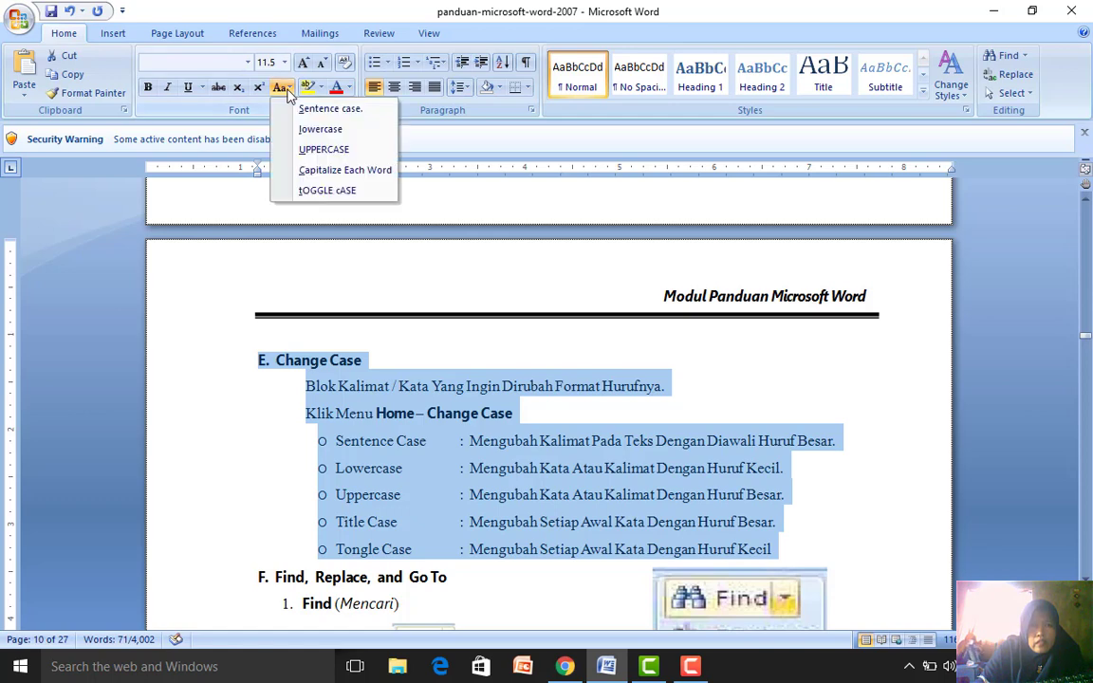
click(321, 193)
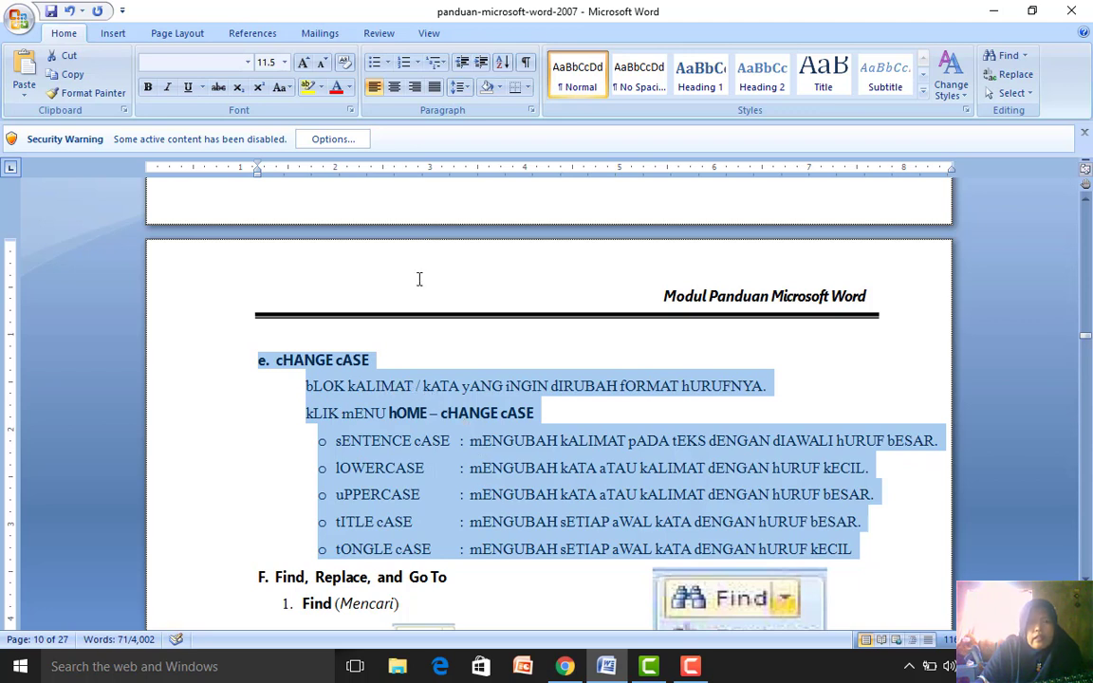
click(282, 87)
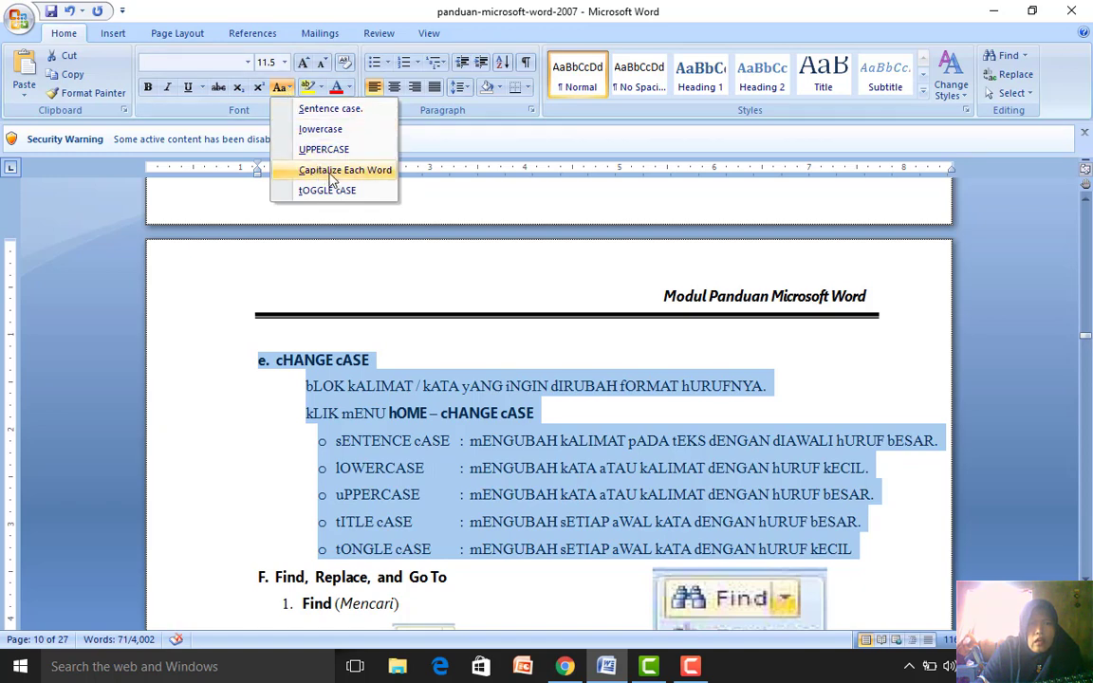
click(321, 130)
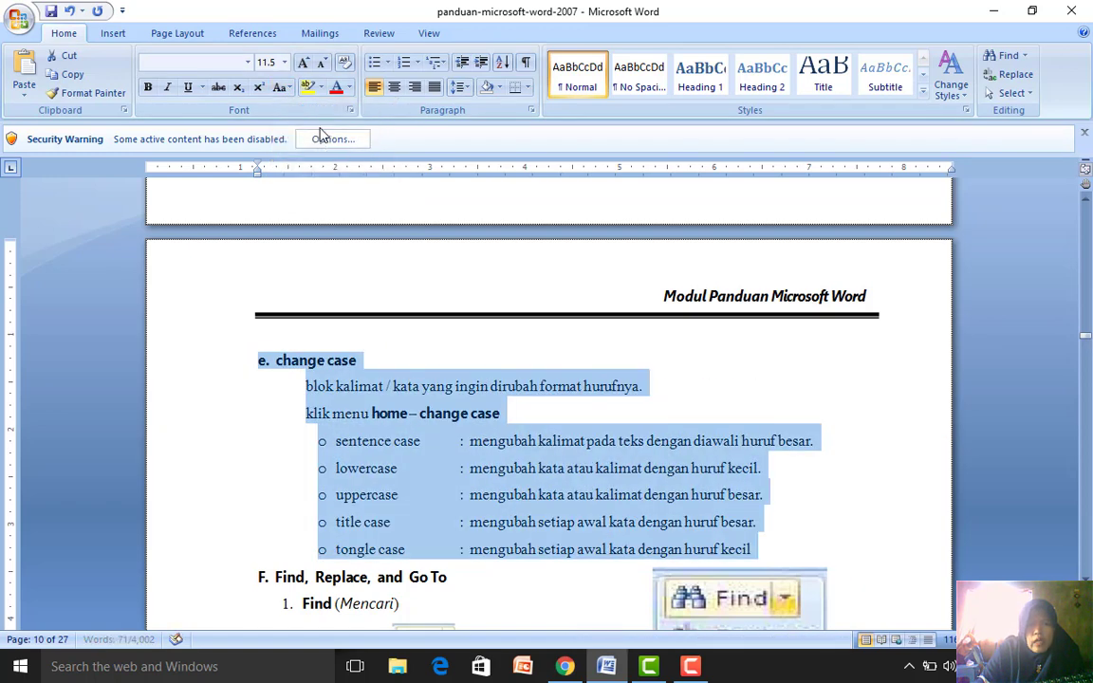
Step: Change the selected section E text to UPPERCASE again and return it to lowercase
click(282, 91)
click(303, 149)
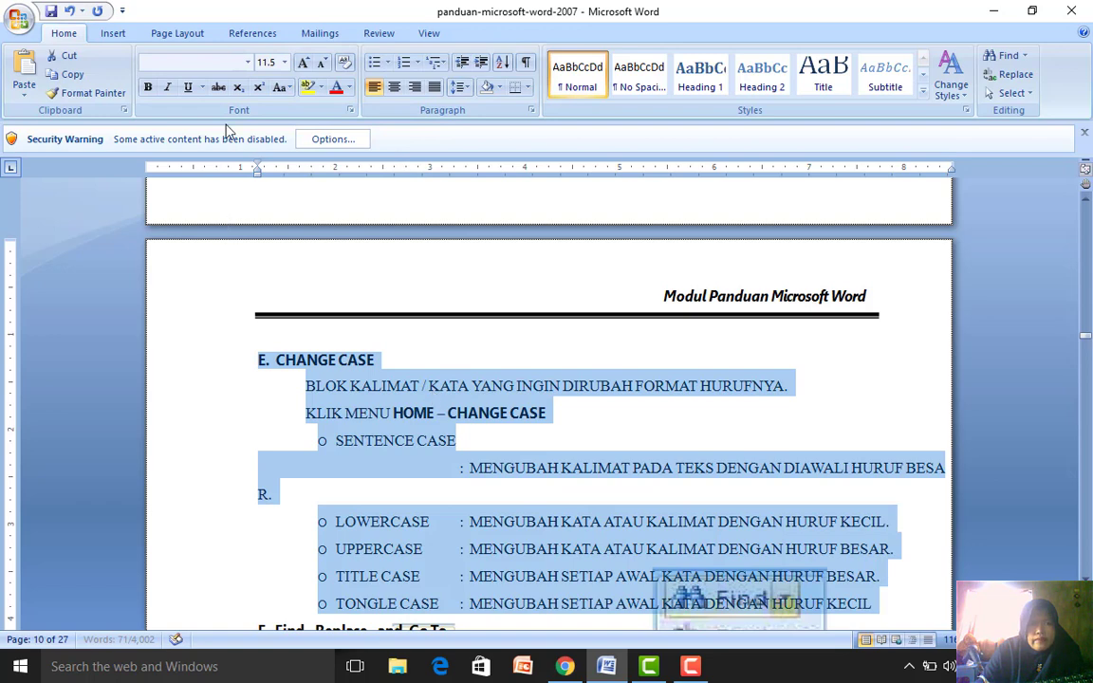
click(281, 88)
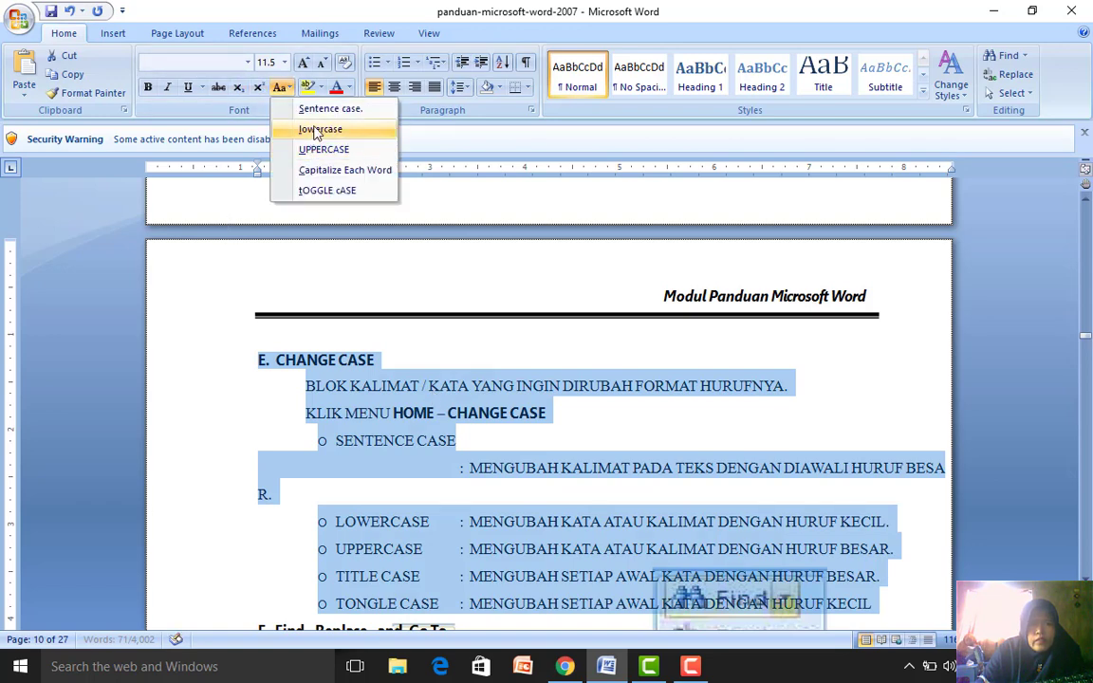
click(314, 131)
Step: Move the cursor through section F's Find, Replace and Go To instructions, ending on the "Ctrl + G" line
key(Down)
key(Down)
key(Down)
key(Down)
key(Down)
key(Down)
key(Down)
key(Down)
key(Down)
key(Down)
key(Down)
key(Down)
key(Up)
key(Up)
key(Up)
key(Up)
key(Up)
key(Up)
key(Up)
key(Up)
key(Up)
key(Up)
key(Up)
key(Down)
key(Down)
key(Down)
key(Down)
key(Down)
key(Down)
key(Down)
key(Down)
key(Down)
key(Down)
key(Down)
key(Down)
key(Down)
key(Down)
key(Down)
key(Down)
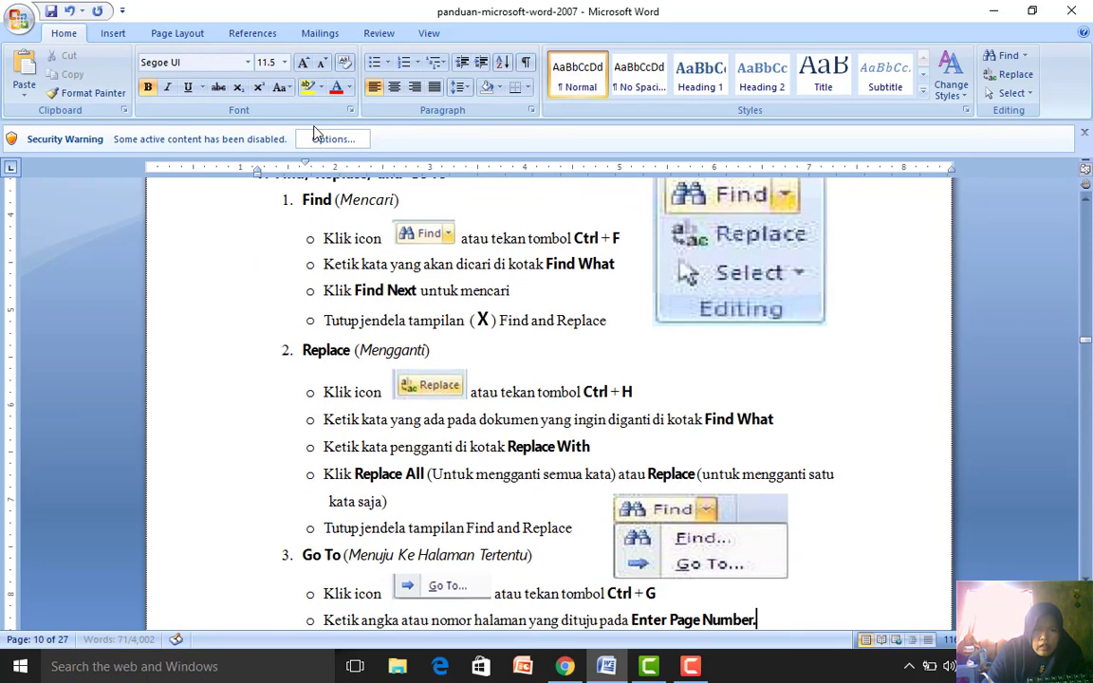
key(Up)
key(Up)
key(Up)
key(Up)
key(Down)
key(Down)
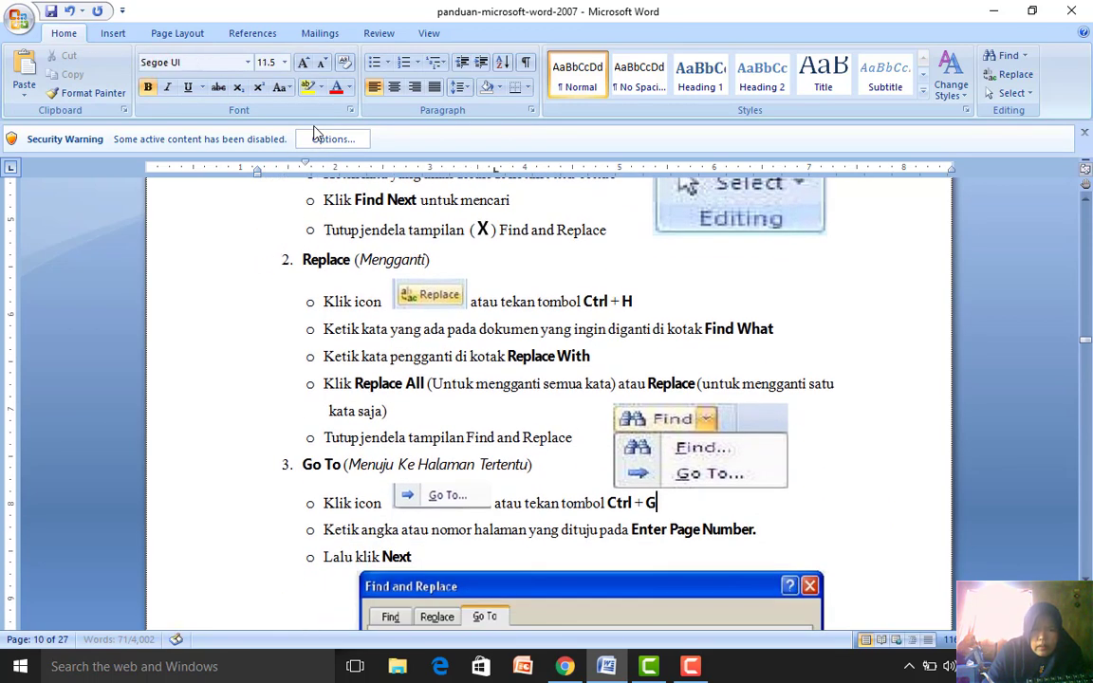
key(Up)
key(Up)
key(Up)
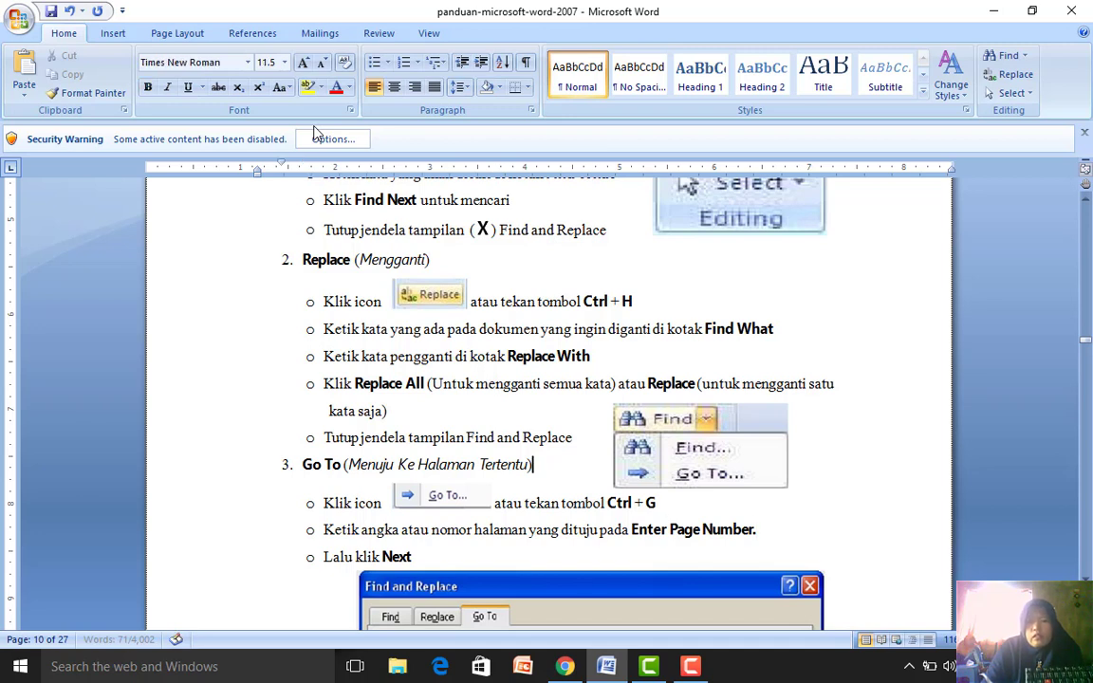
key(Down)
key(Down)
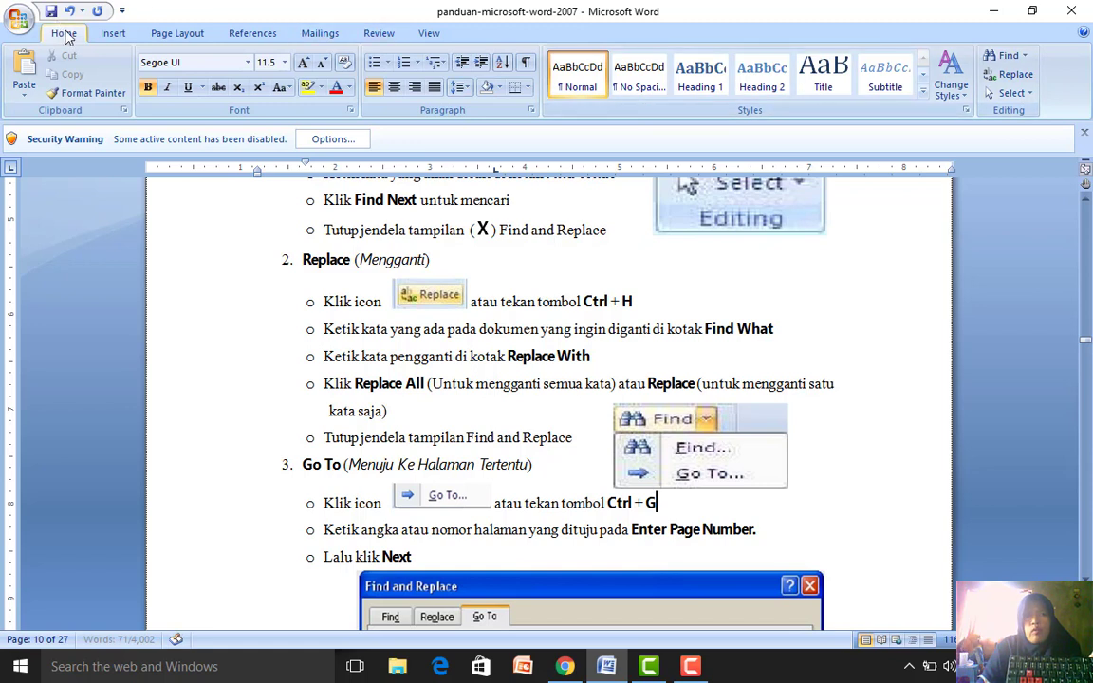
Step: Jump to page 27 with Go To and place the cursor in the "Saya sedang belajar komputer" paragraph
click(1028, 58)
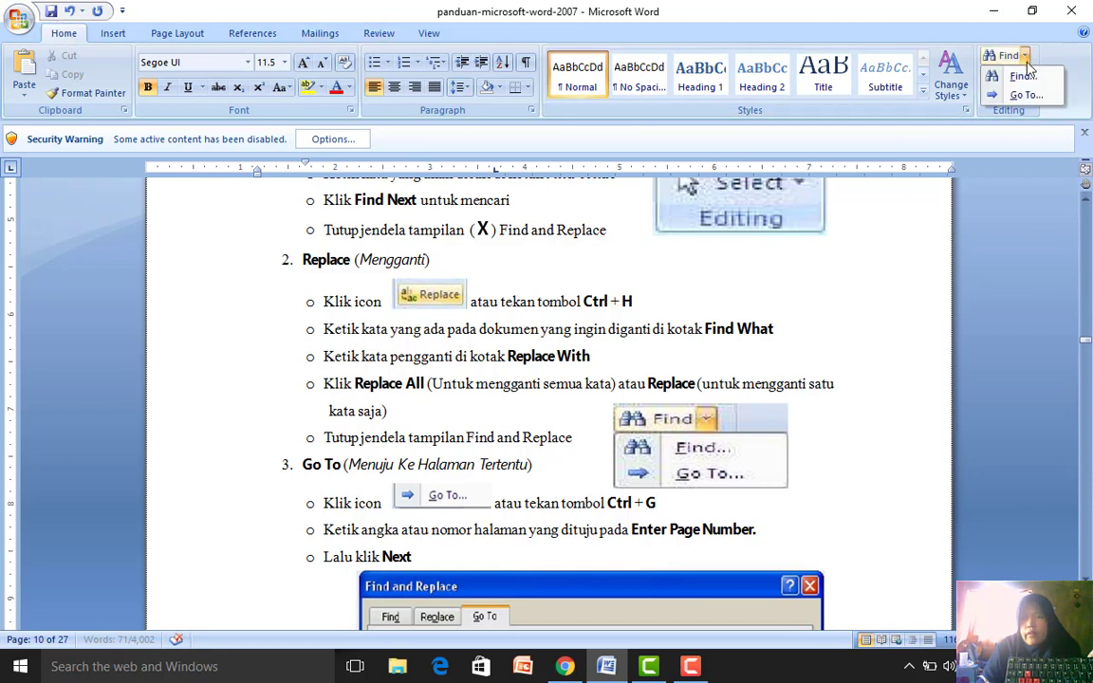
click(1025, 96)
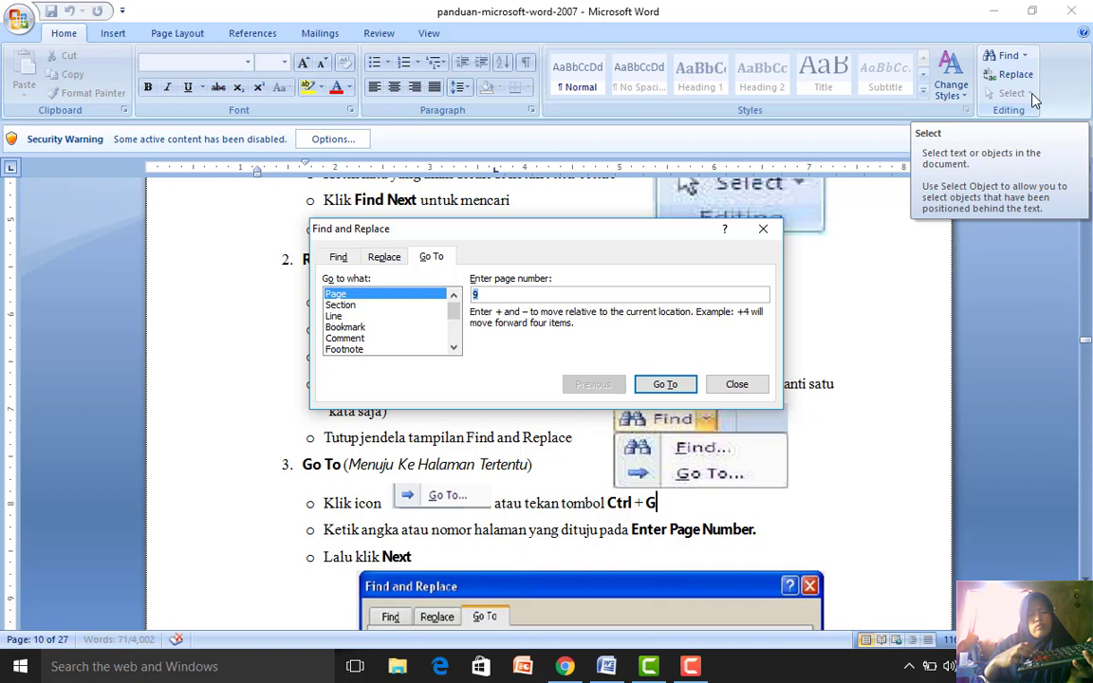
text(27)
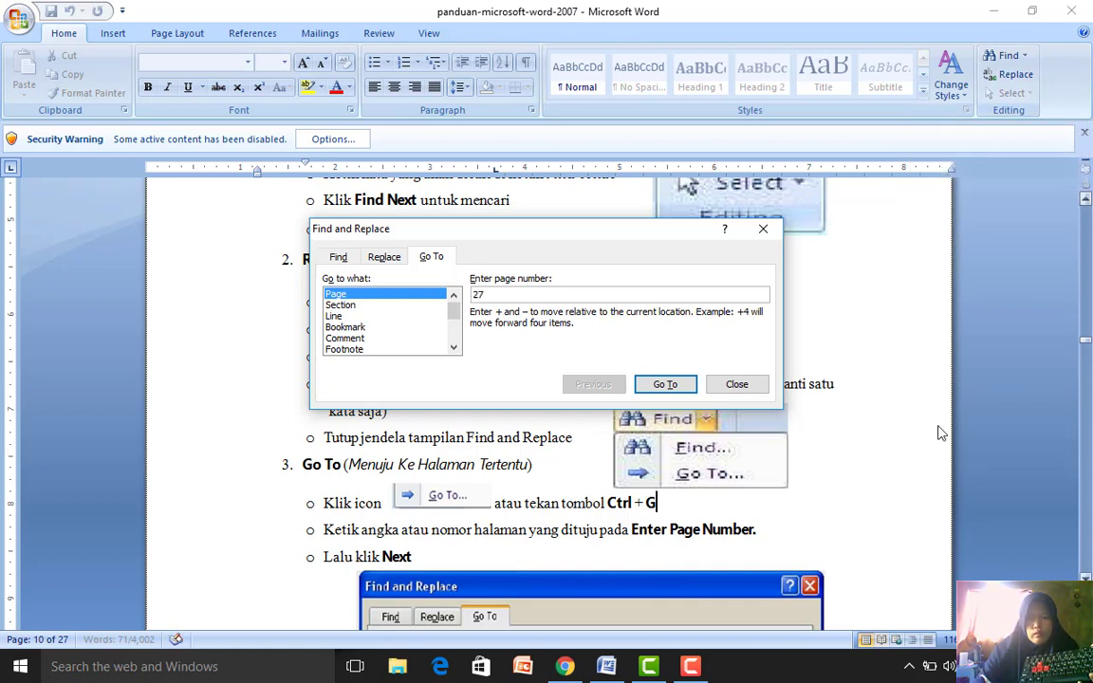
click(667, 386)
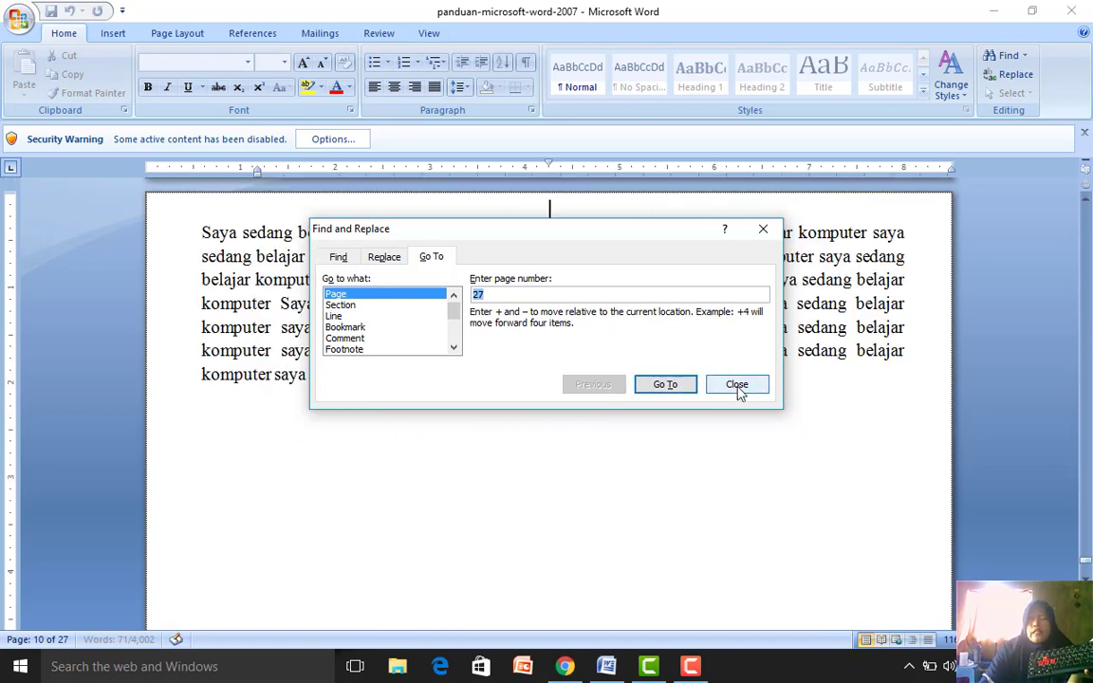
click(738, 386)
click(513, 304)
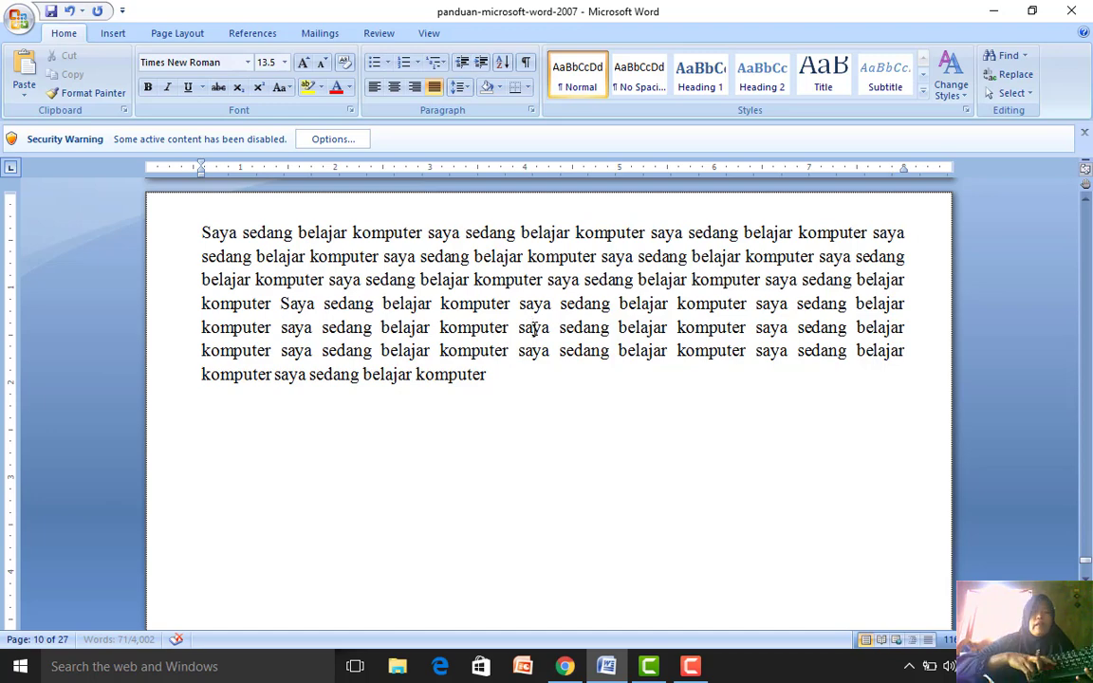
Step: Search the document for the word "copy" with Find, starting from page 27
key(ctrl+f)
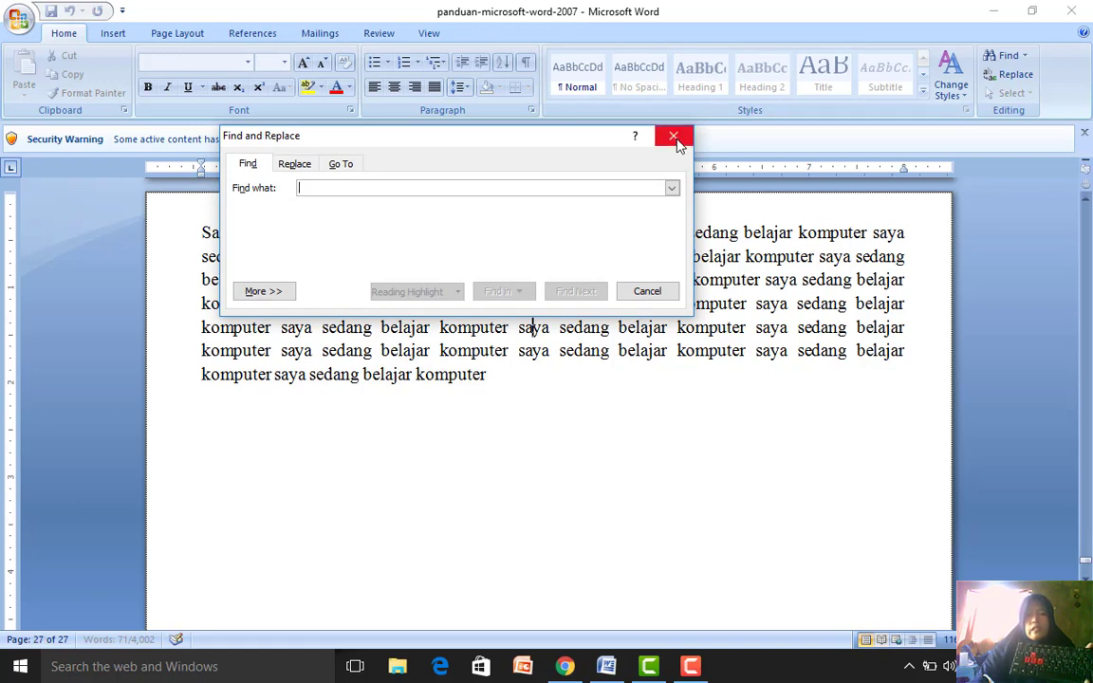
click(674, 136)
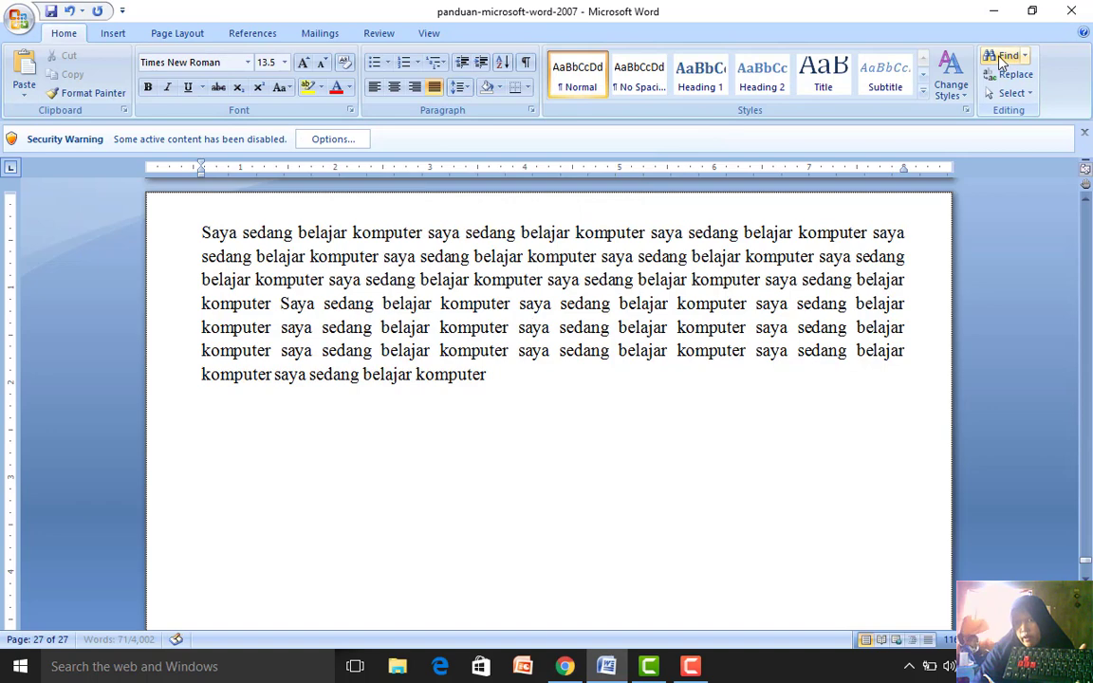
click(1026, 57)
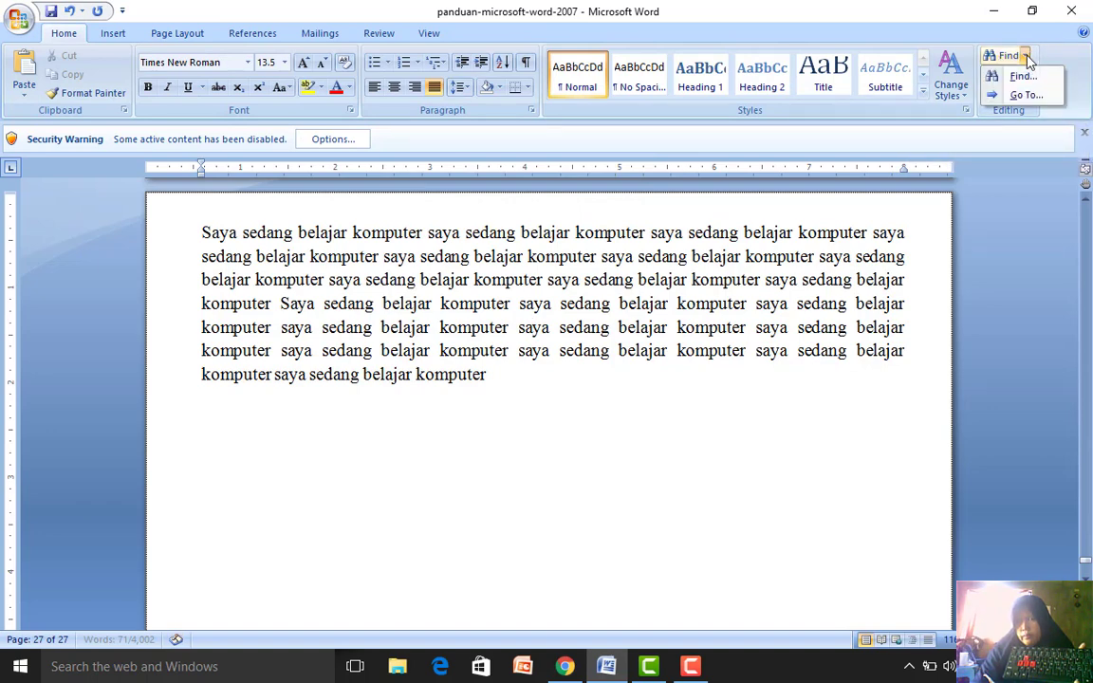
click(1021, 77)
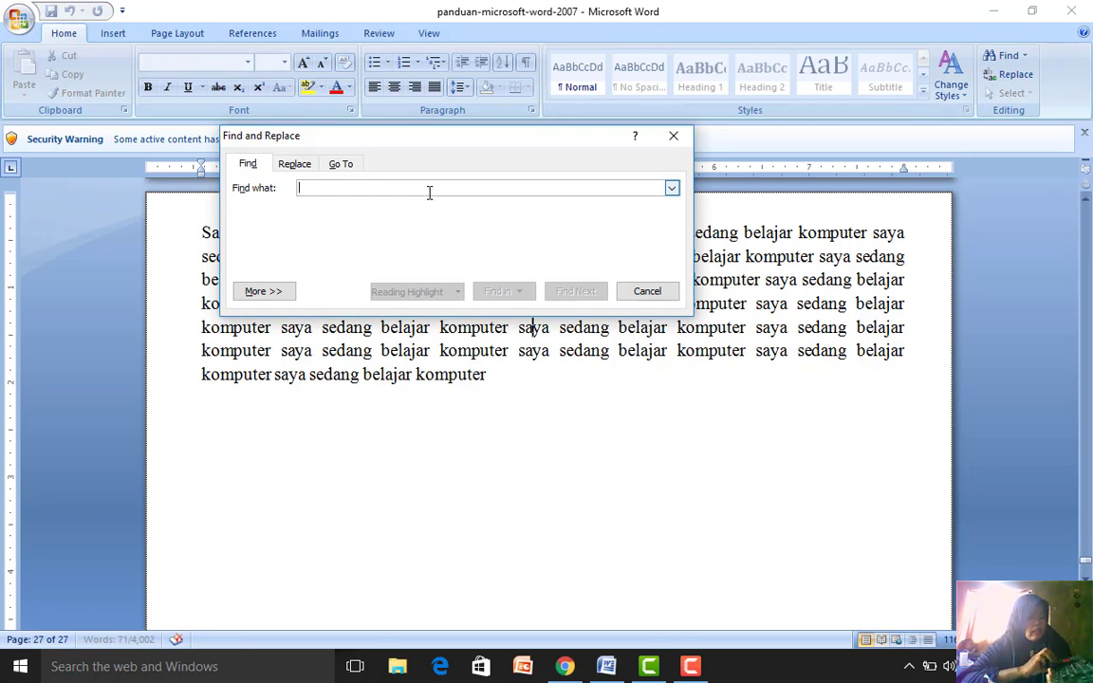
text(copy)
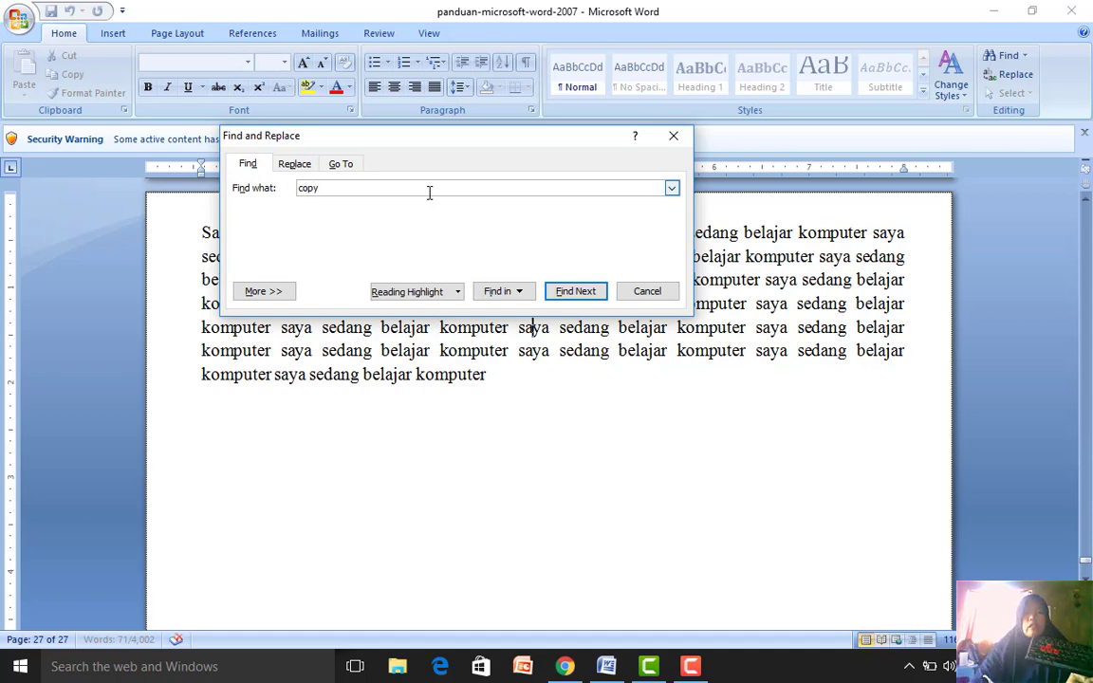
click(574, 292)
drag(551, 226, 554, 290)
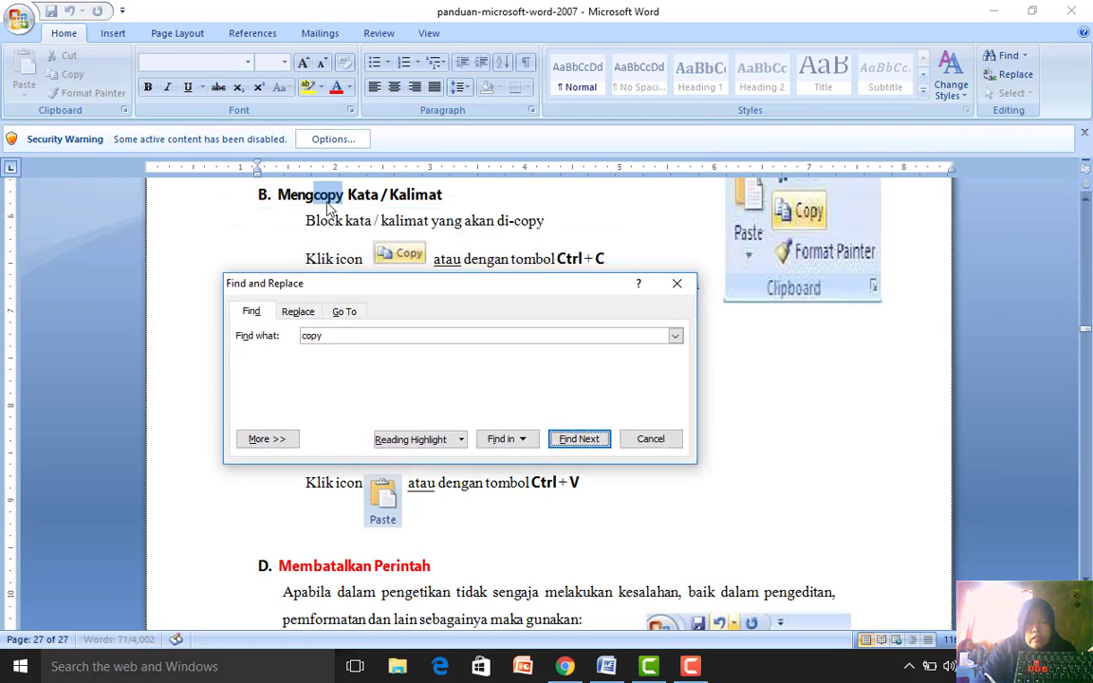
Step: Step through the remaining occurrences of "copy" until the search is complete and close Find and Replace
click(577, 439)
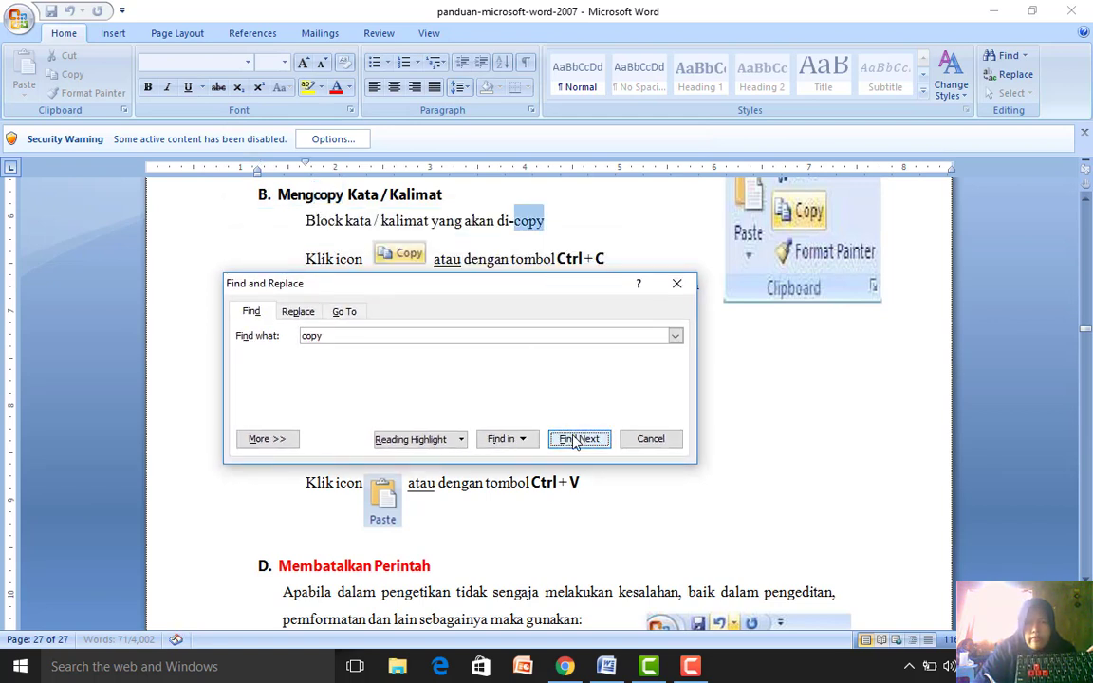
click(576, 440)
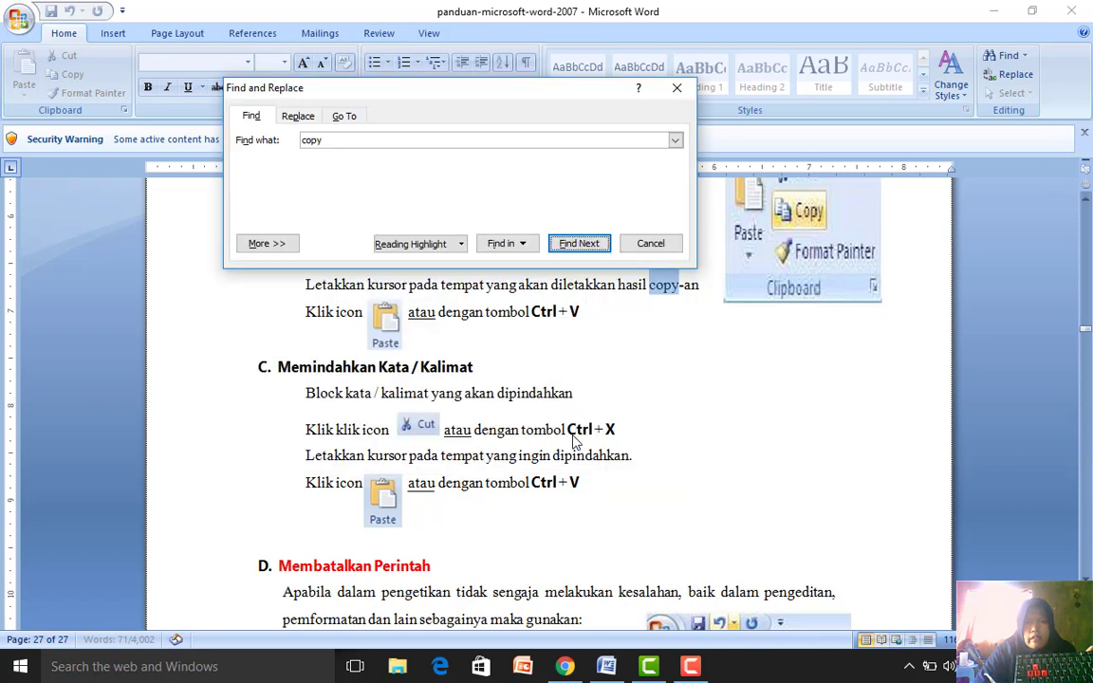
click(590, 246)
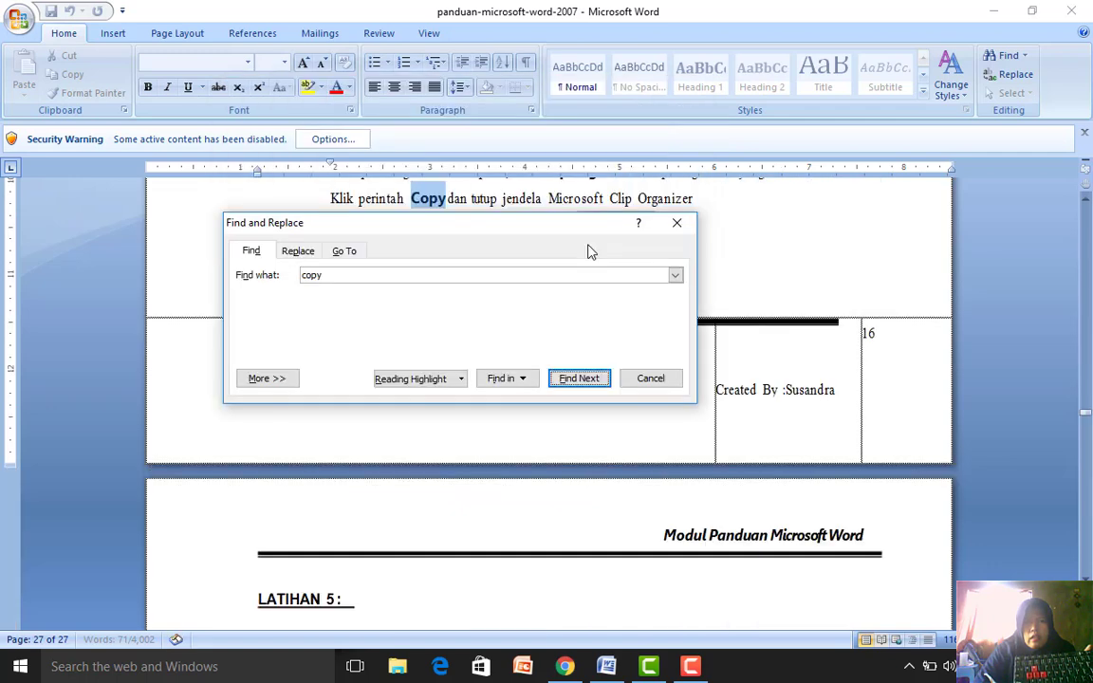
click(591, 379)
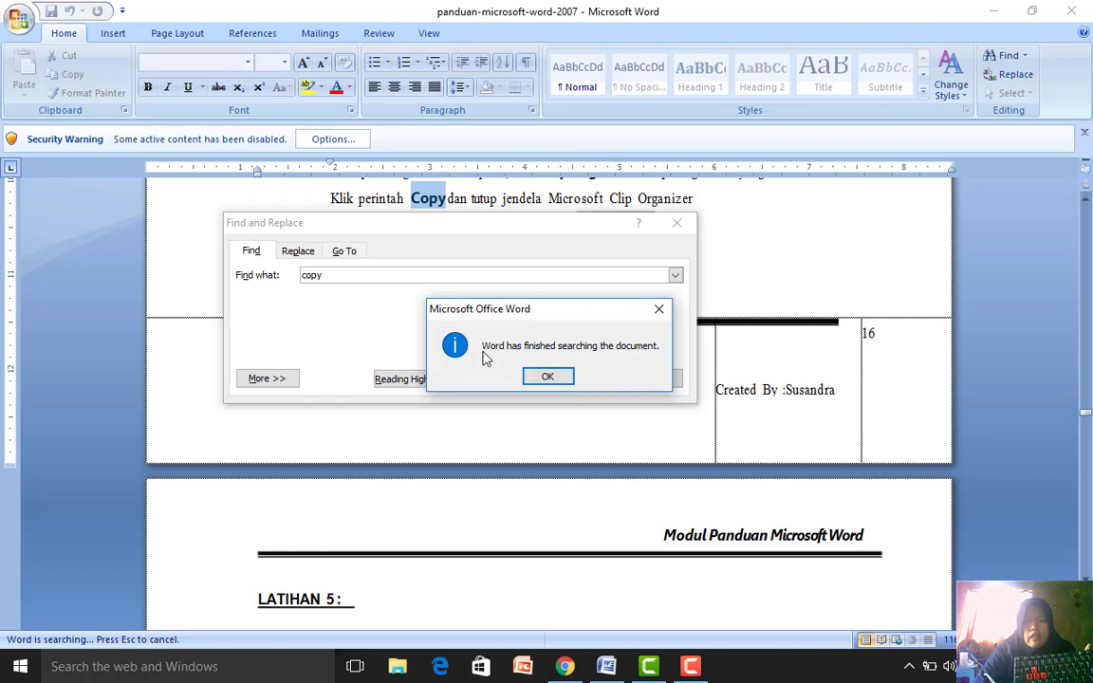
click(548, 377)
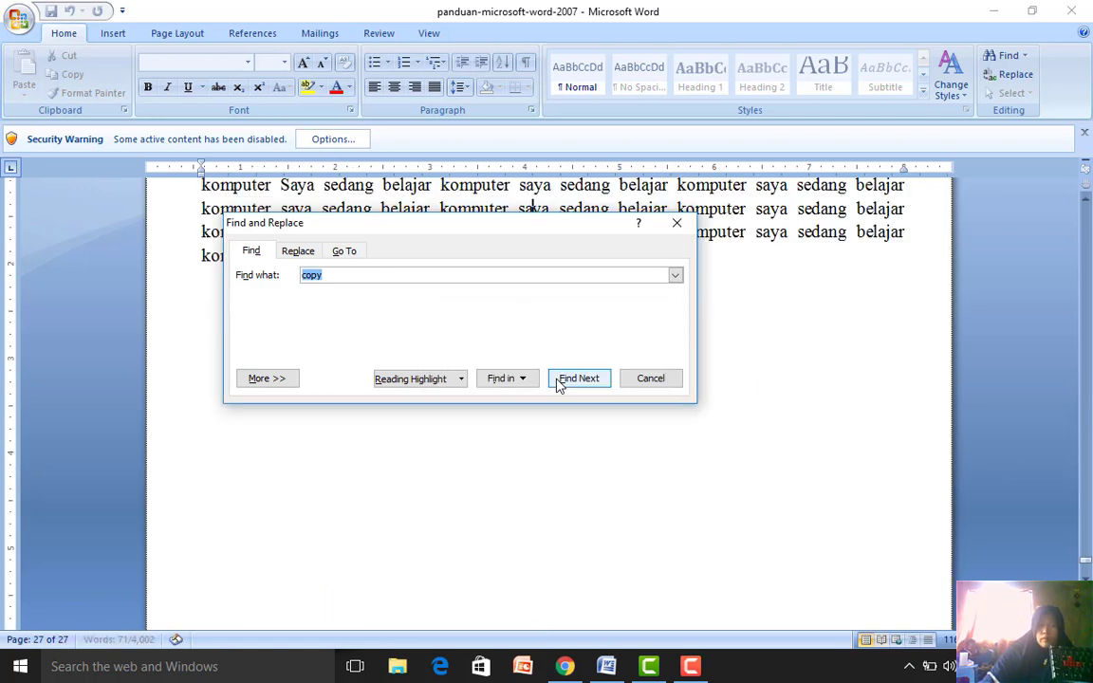
click(642, 386)
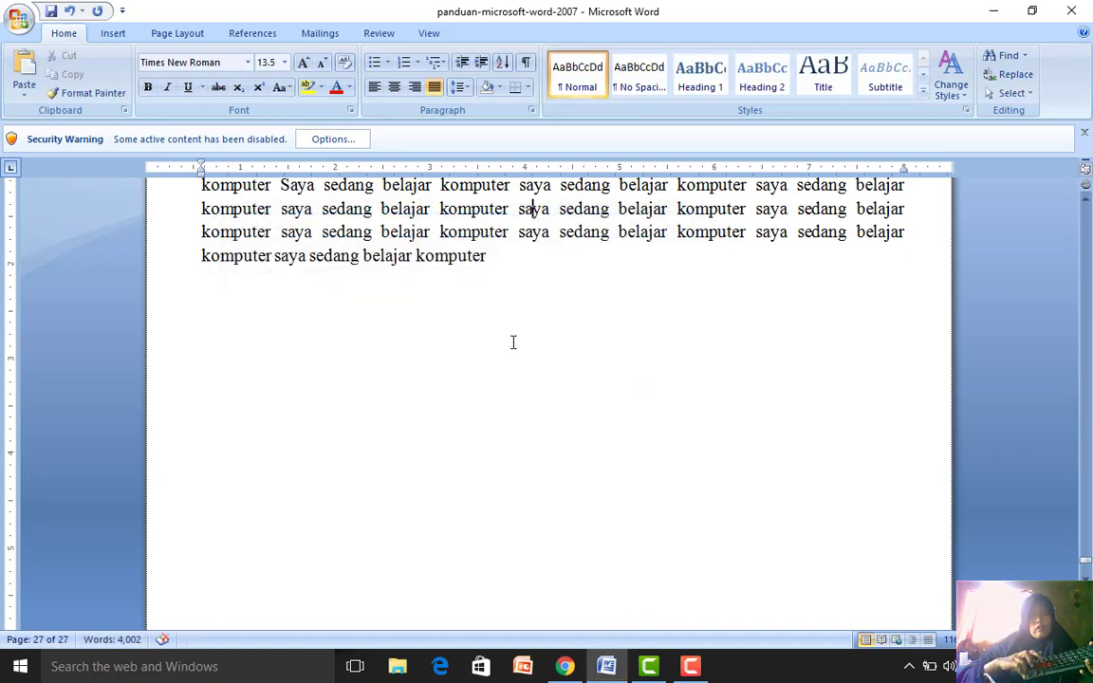
Step: Jump to page 11 with Go To and close the dialog
key(ctrl+g)
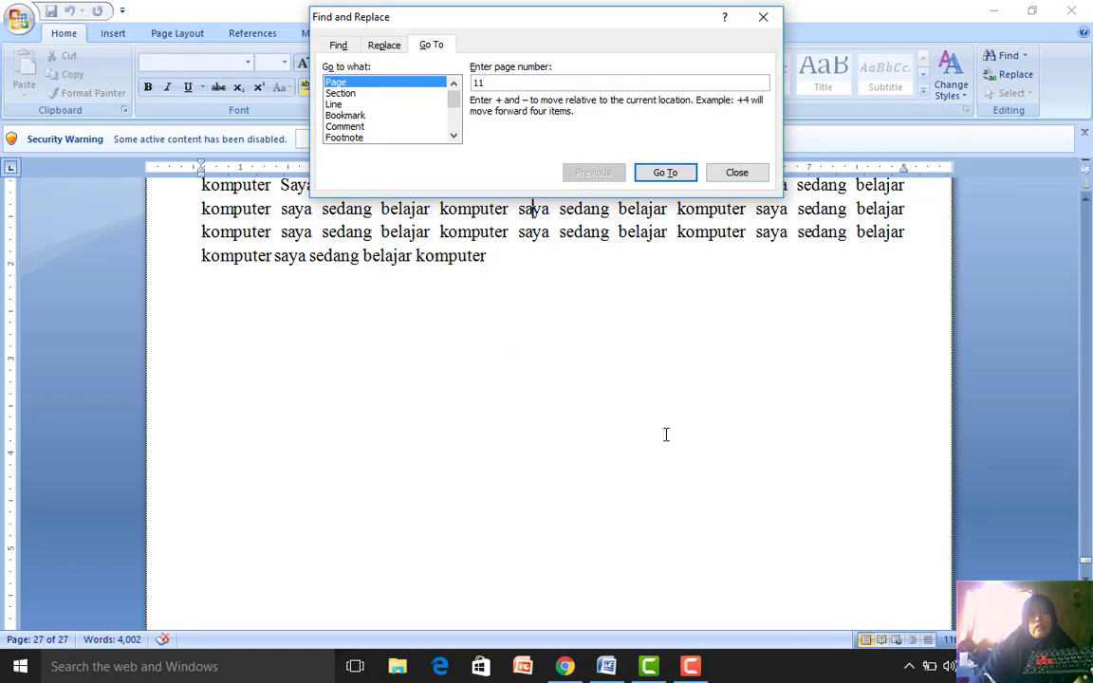
click(665, 175)
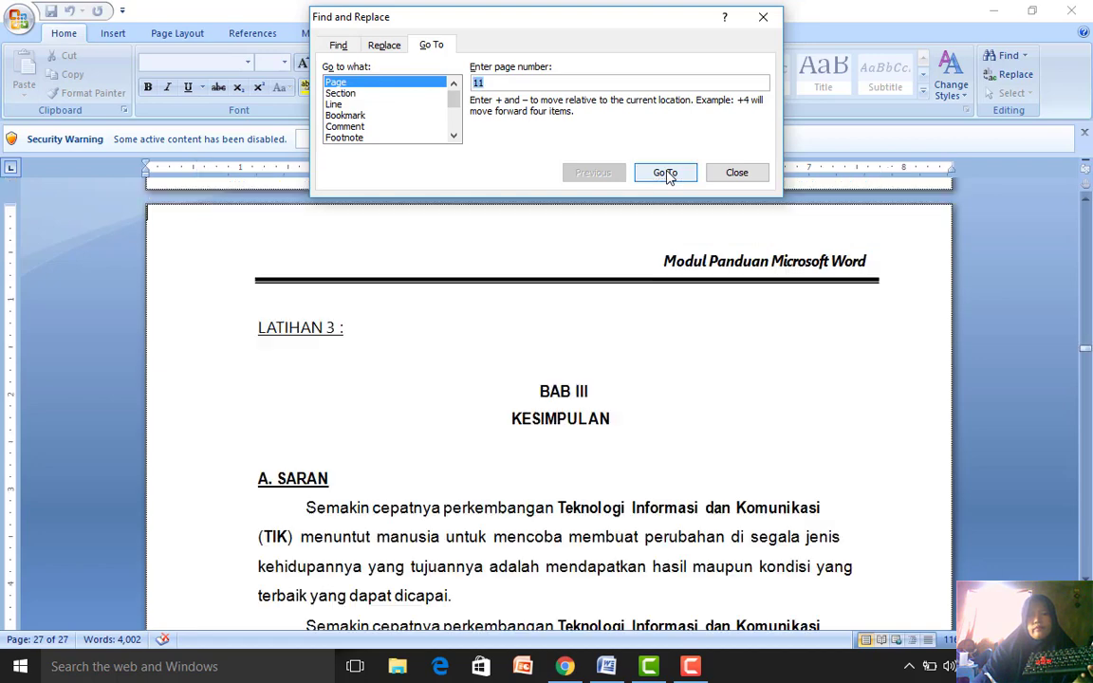
click(736, 175)
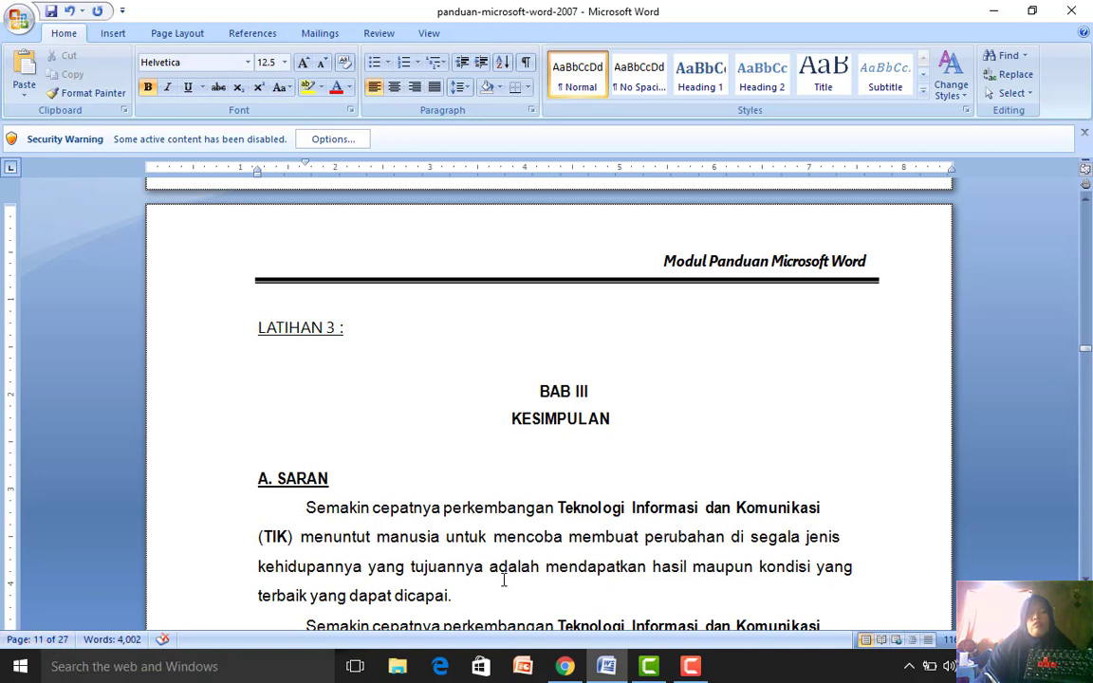
Step: Place the cursor in the first "A. SARAN" paragraph, jump to page 9 with Go To and close the dialog
click(567, 565)
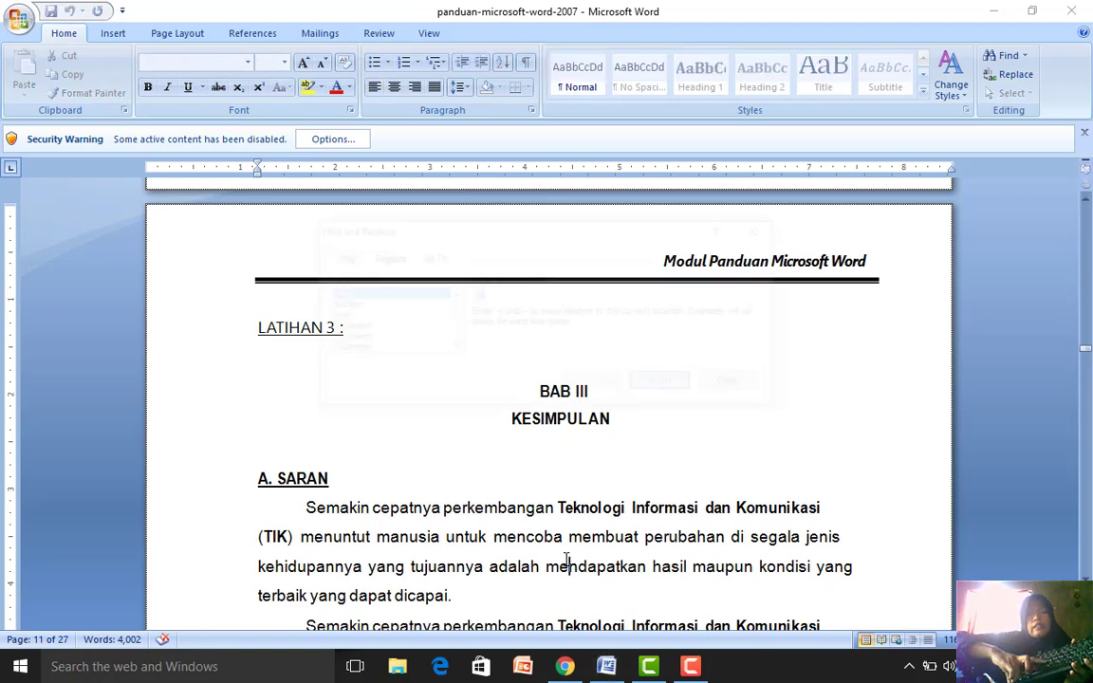
key(ctrl+g)
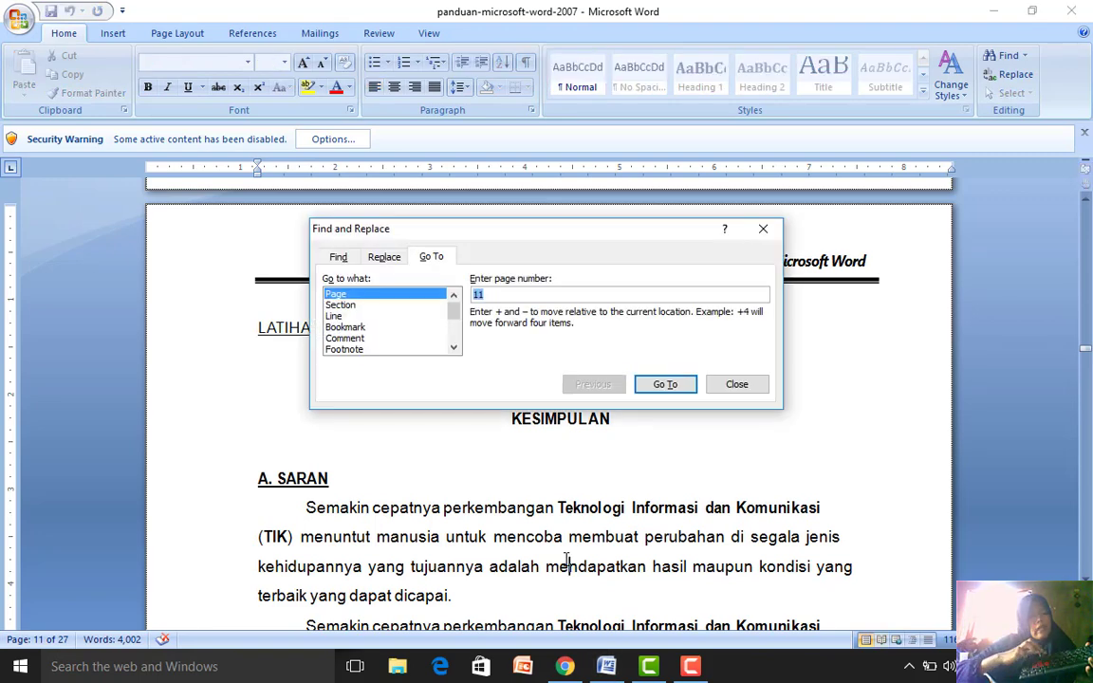
text(9)
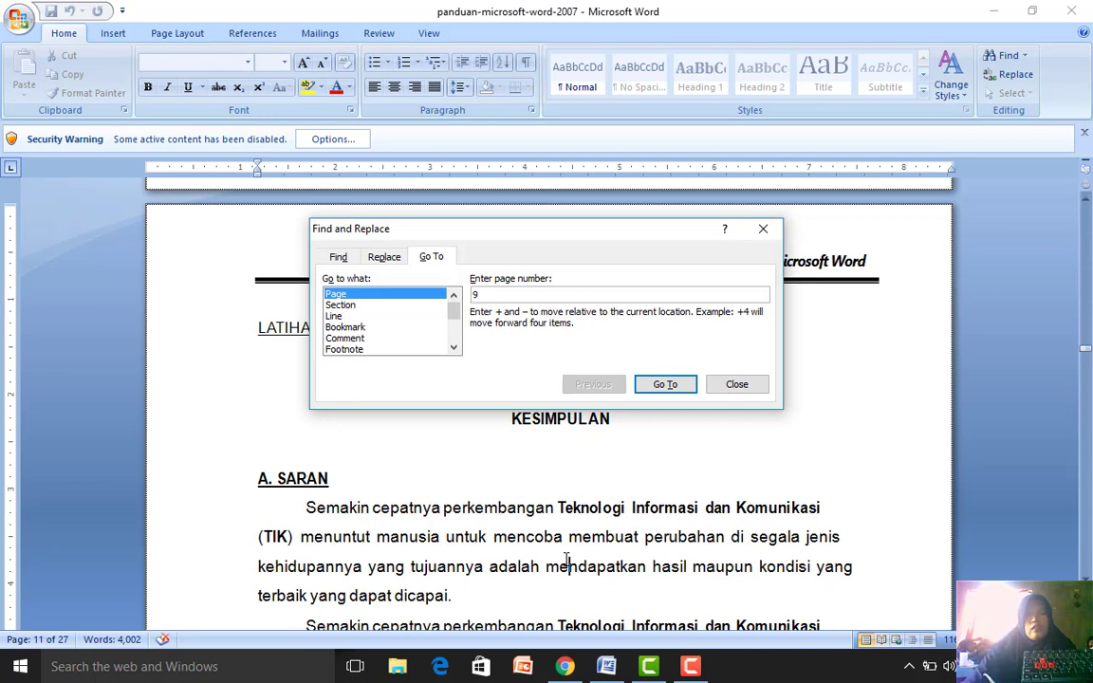
click(676, 390)
click(754, 384)
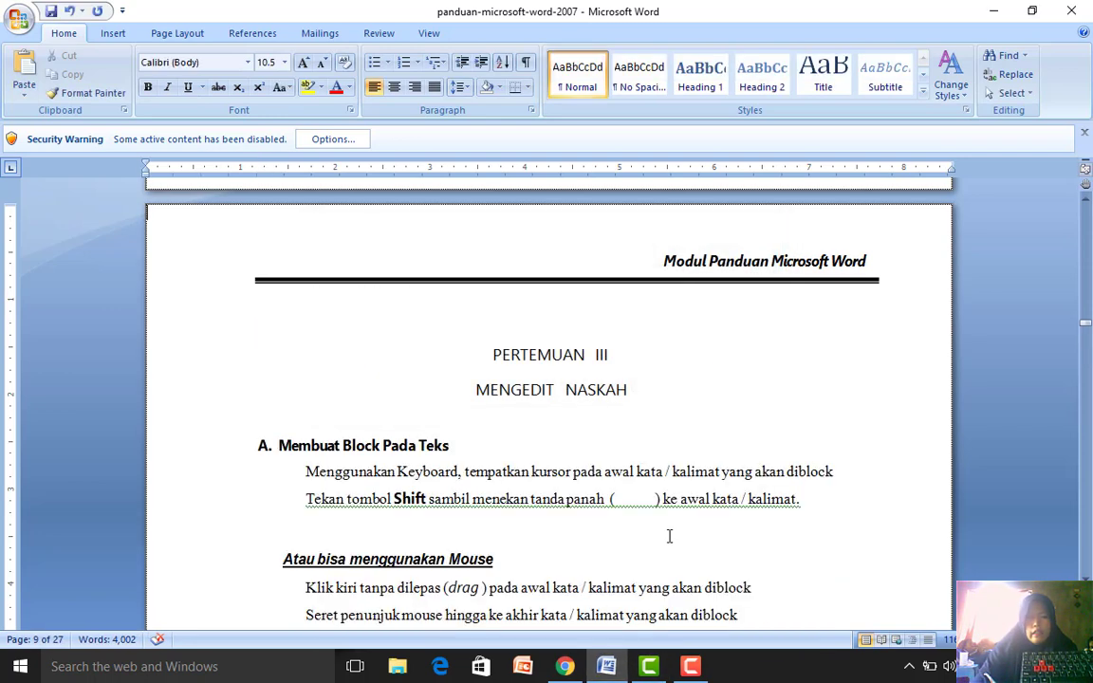
Step: Move the cursor from page 9 to the "Ketik kata yang ada pada dokumen" line of section F's Replace instructions on page 10
key(Down)
key(Down)
key(Down)
key(Down)
key(Down)
key(Down)
key(Down)
key(Down)
key(Down)
key(Down)
key(Down)
key(Down)
key(Down)
key(Down)
key(Down)
key(Down)
key(Down)
key(Down)
key(Down)
key(Down)
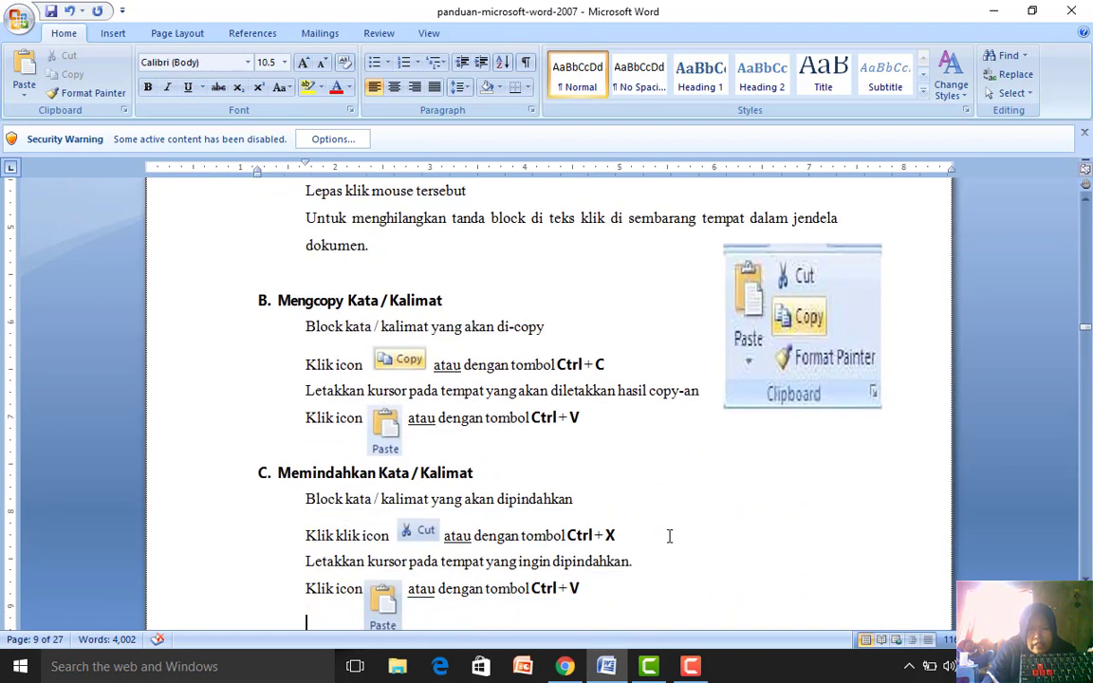
key(Down)
key(Down)
key(Down)
key(Down)
key(Down)
key(Down)
key(Down)
key(Down)
key(Down)
key(Down)
key(Down)
key(Down)
key(Down)
key(Down)
key(Down)
key(Down)
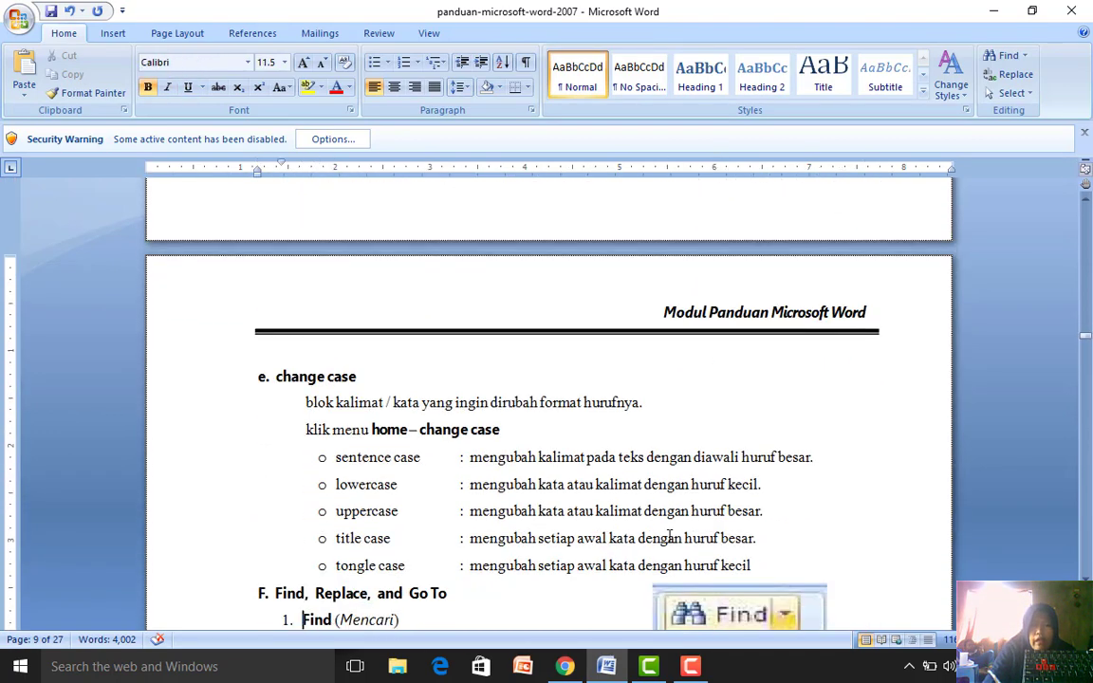
key(Down)
key(Down)
key(Down)
key(Down)
key(Down)
key(Down)
key(Down)
key(Down)
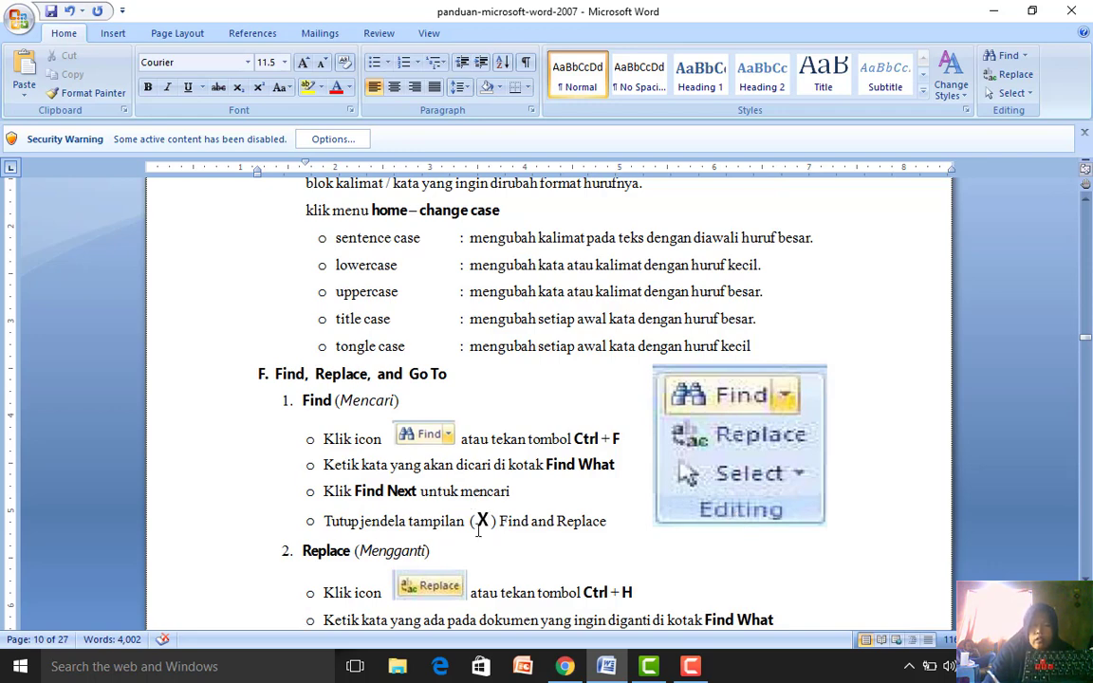
scroll(480, 532, down, 5)
key(Up)
key(Up)
key(Up)
key(Up)
key(Up)
key(Up)
key(Up)
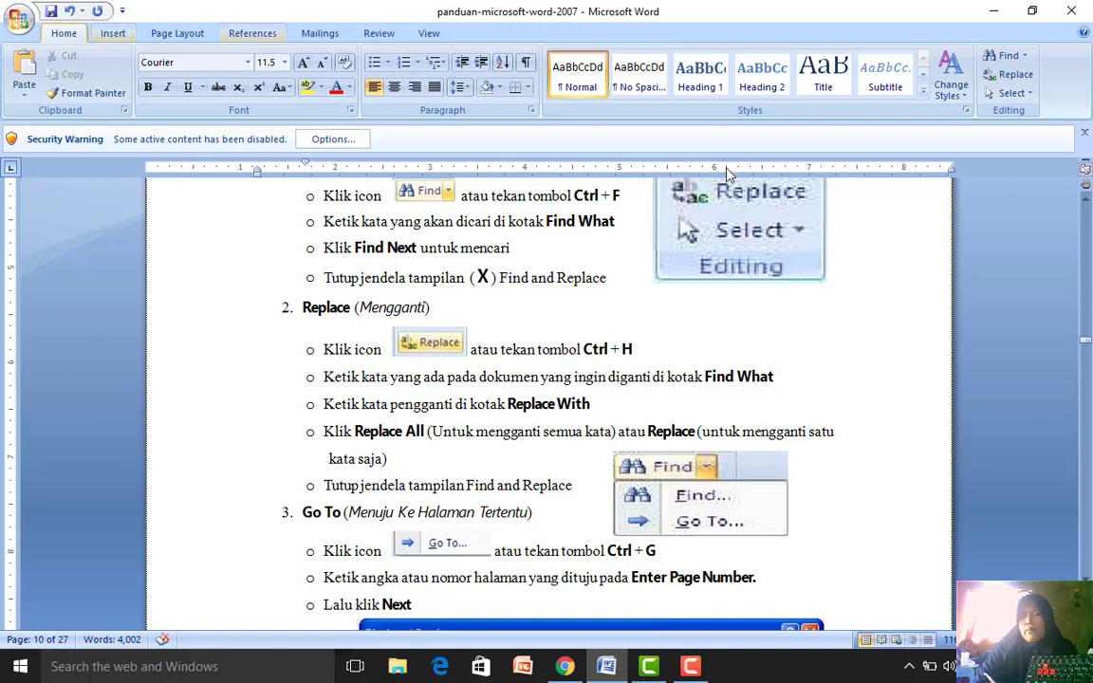
click(1011, 78)
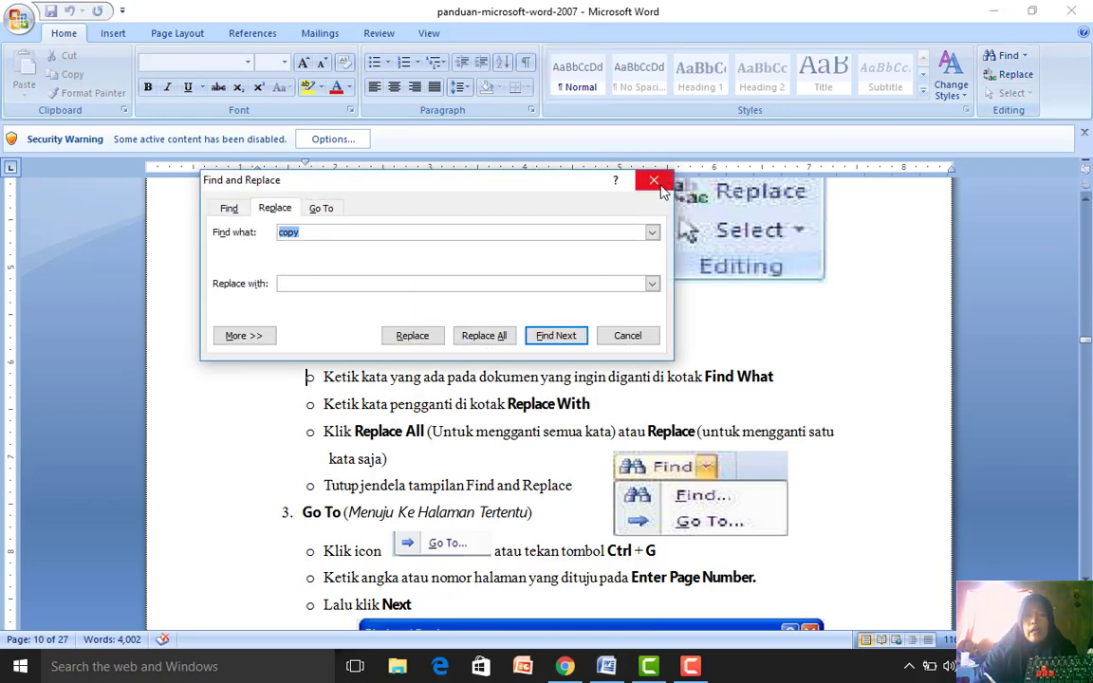
click(654, 181)
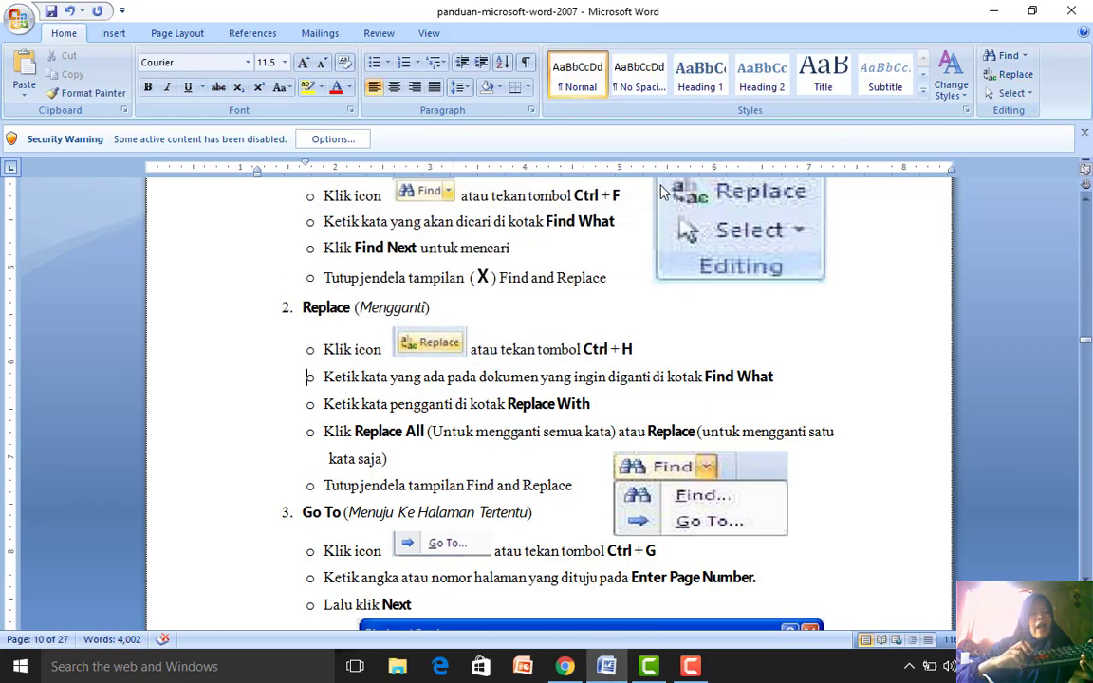
key(ctrl+h)
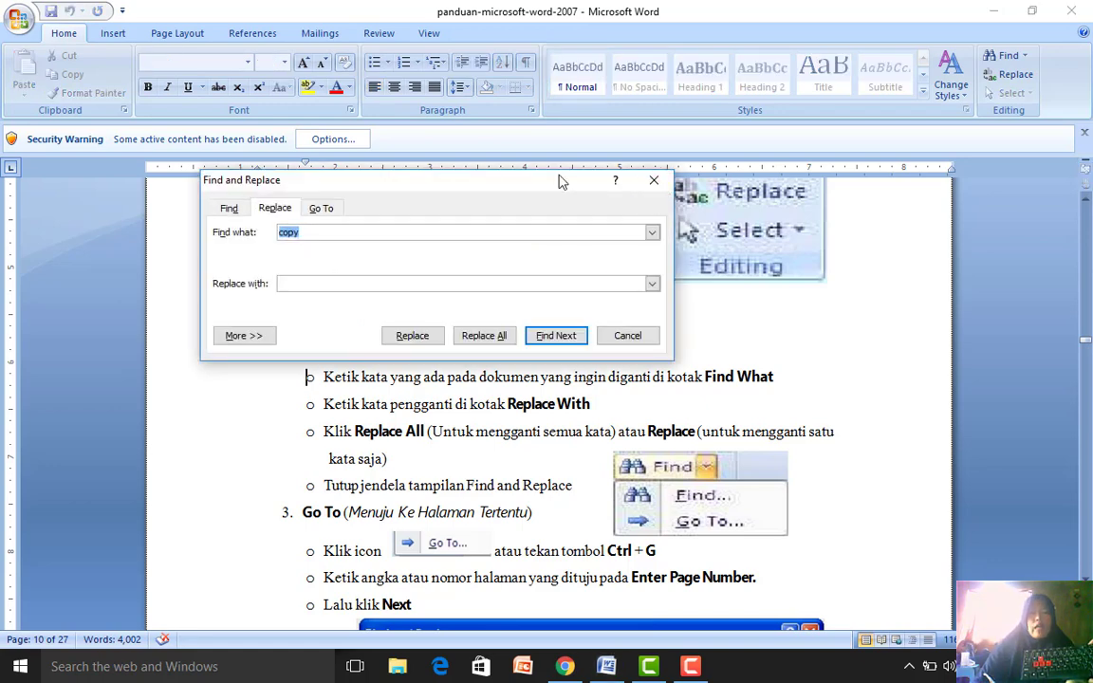
click(654, 180)
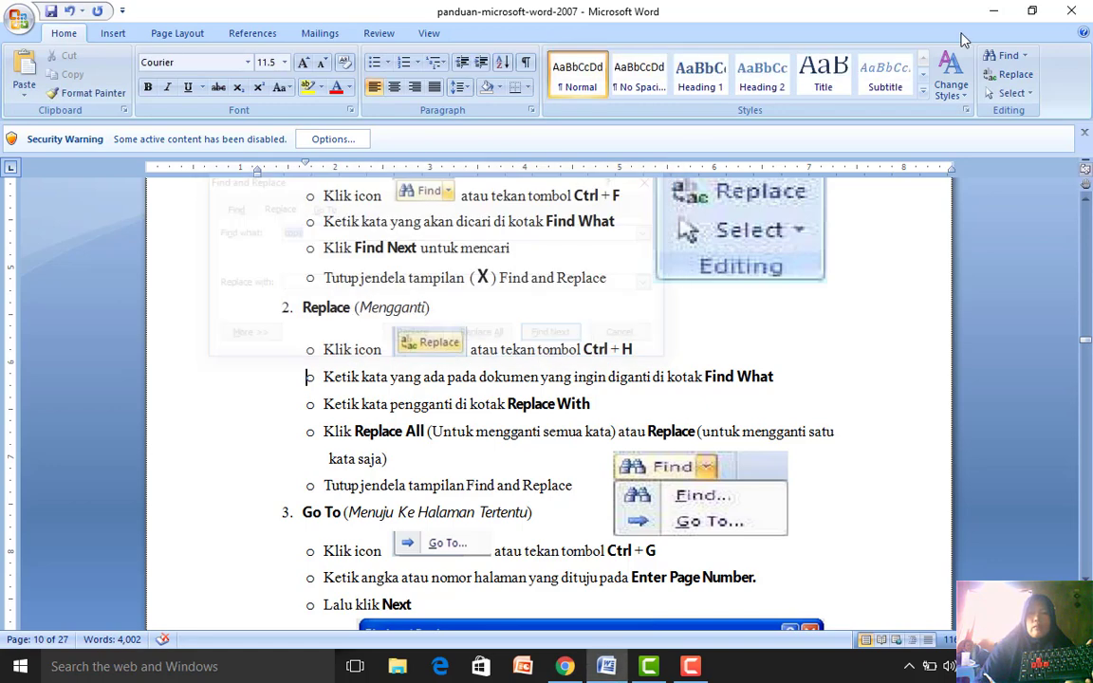
click(1012, 76)
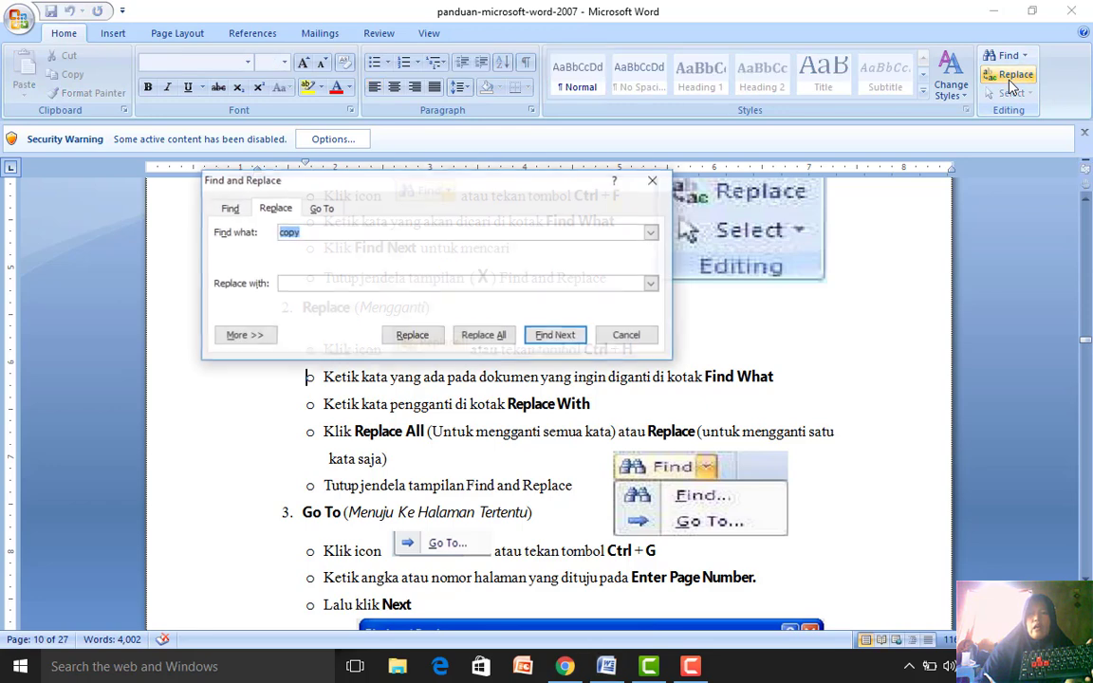
click(655, 182)
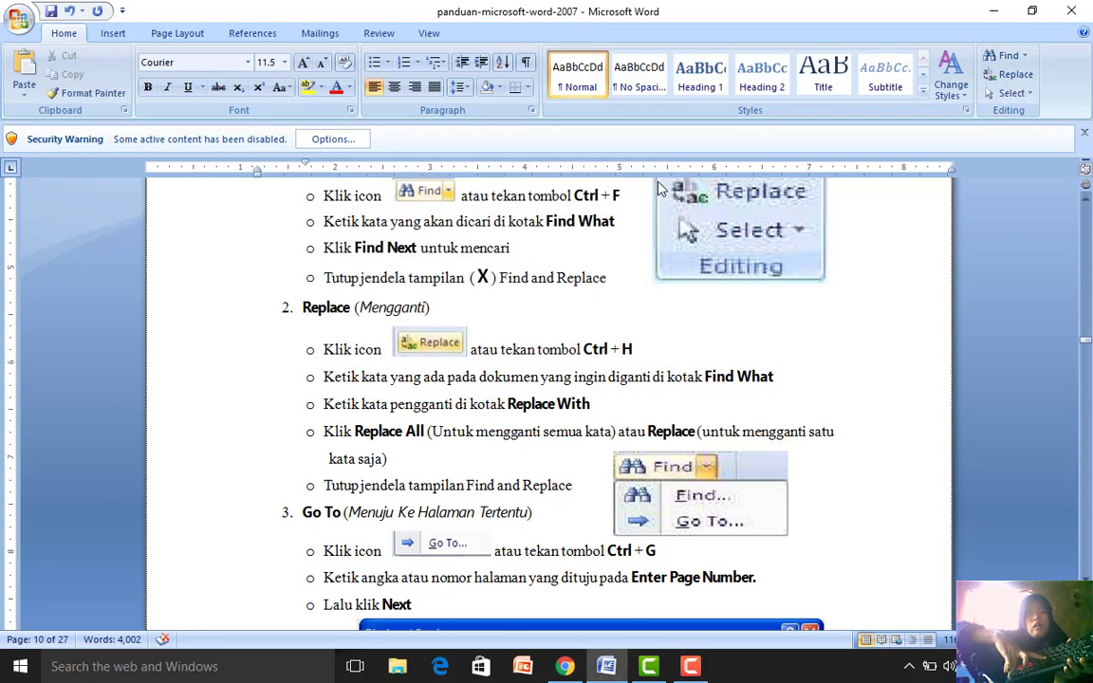
Step: Set Replace to change "saya" to "kamu" and replace only the first occurrence in the page 27 paragraph
key(ctrl+h)
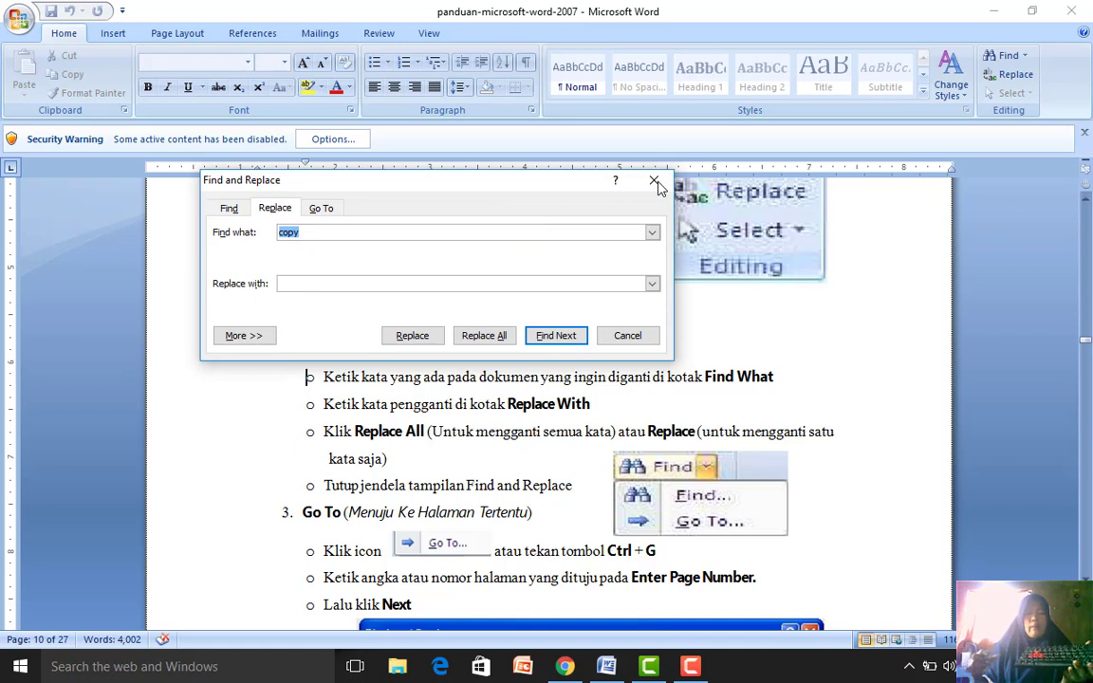
text(saya)
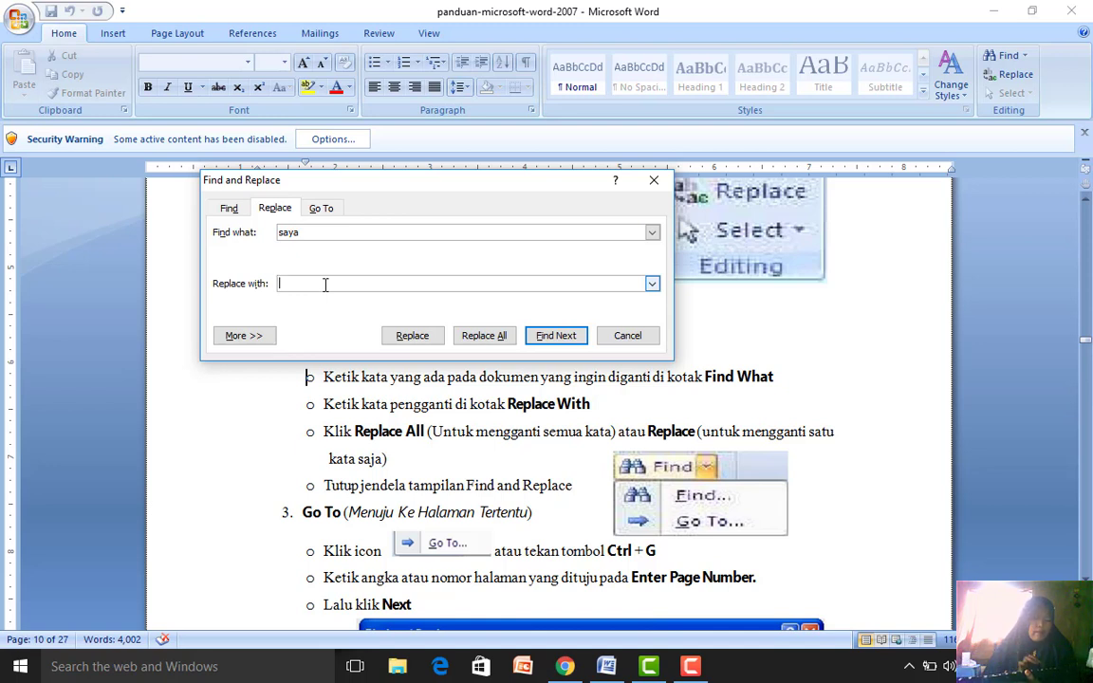
text(ka)
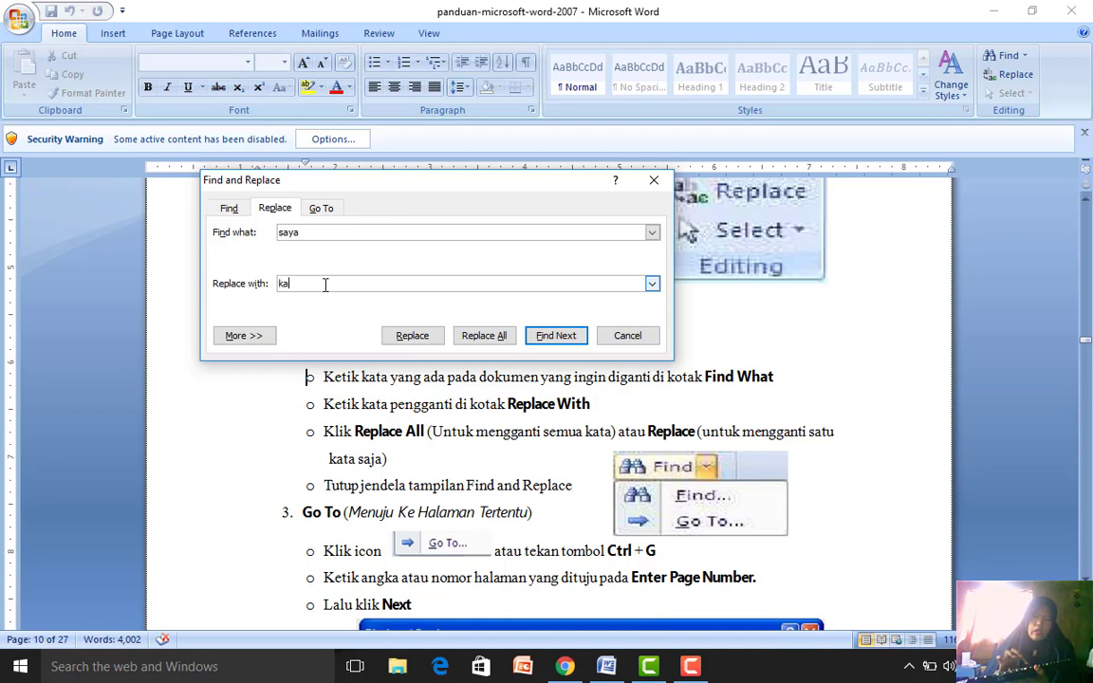
text(mu)
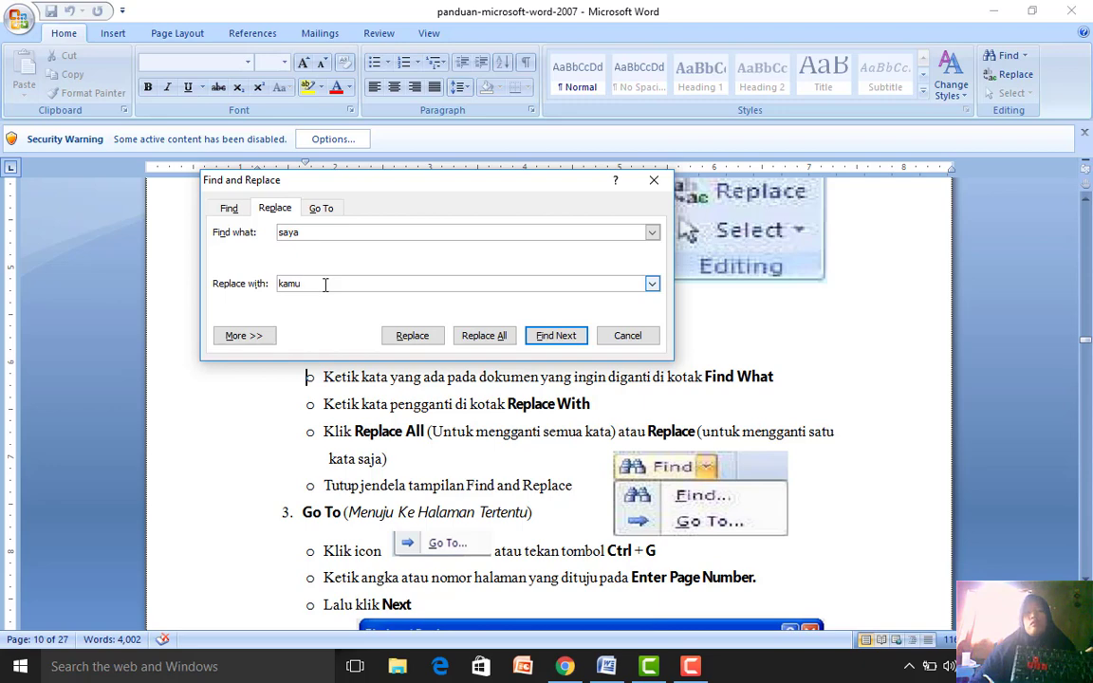
click(419, 342)
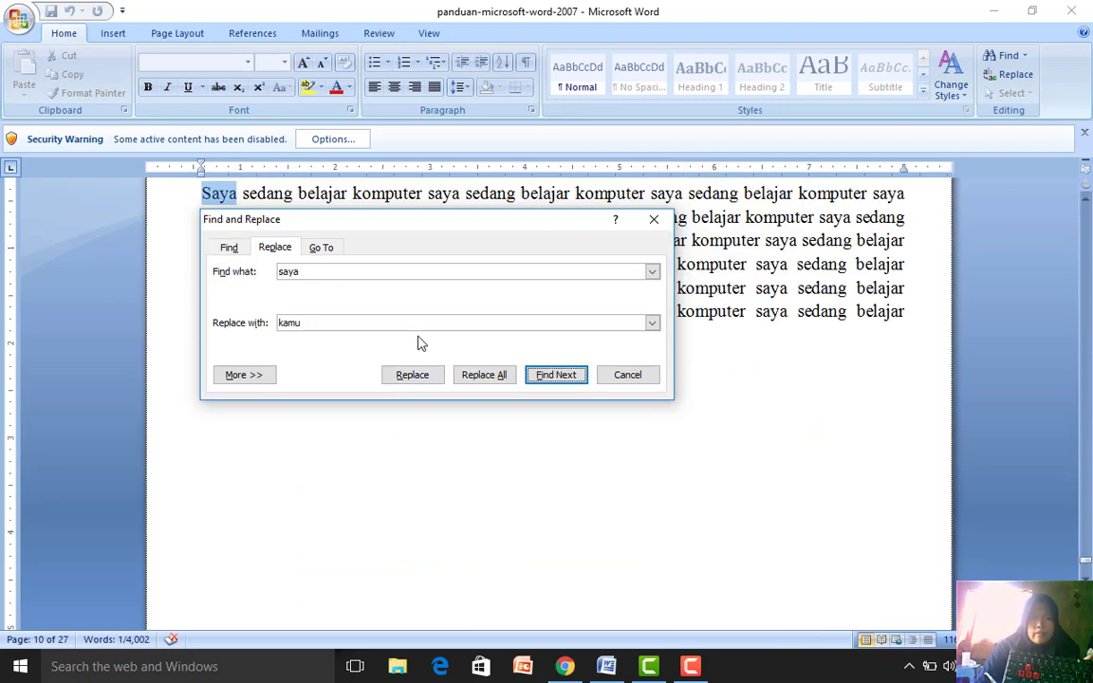
click(417, 375)
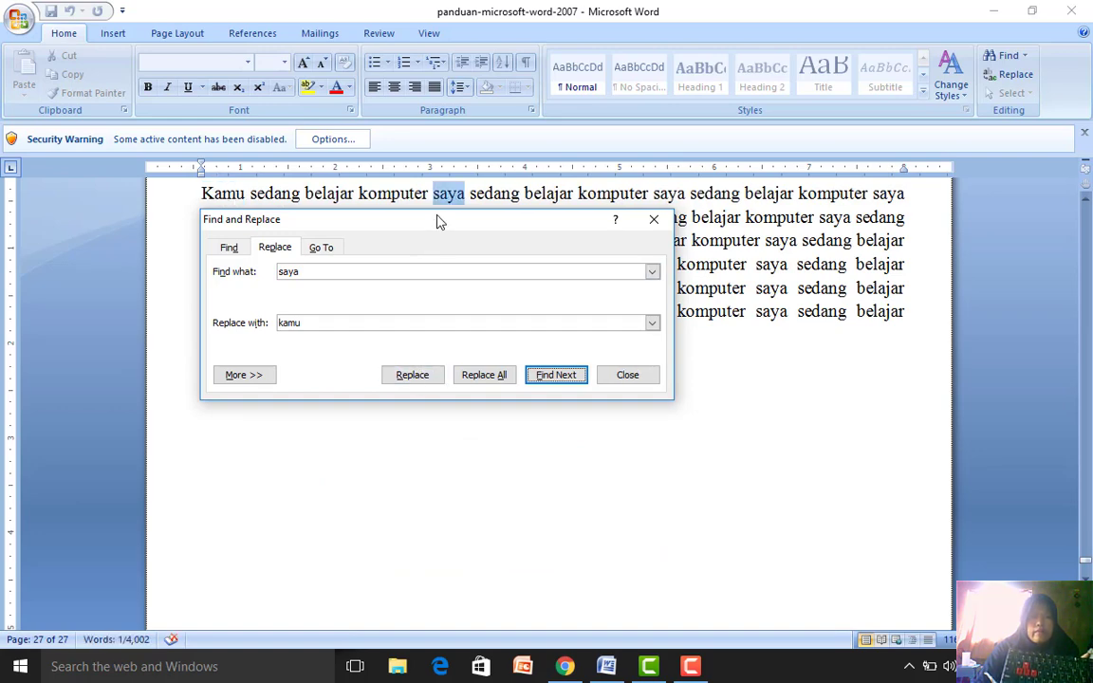
Step: Replace all remaining occurrences of "saya" with "kamu", close Find and Replace, and place the cursor in the paragraph's fifth line
drag(437, 222, 508, 377)
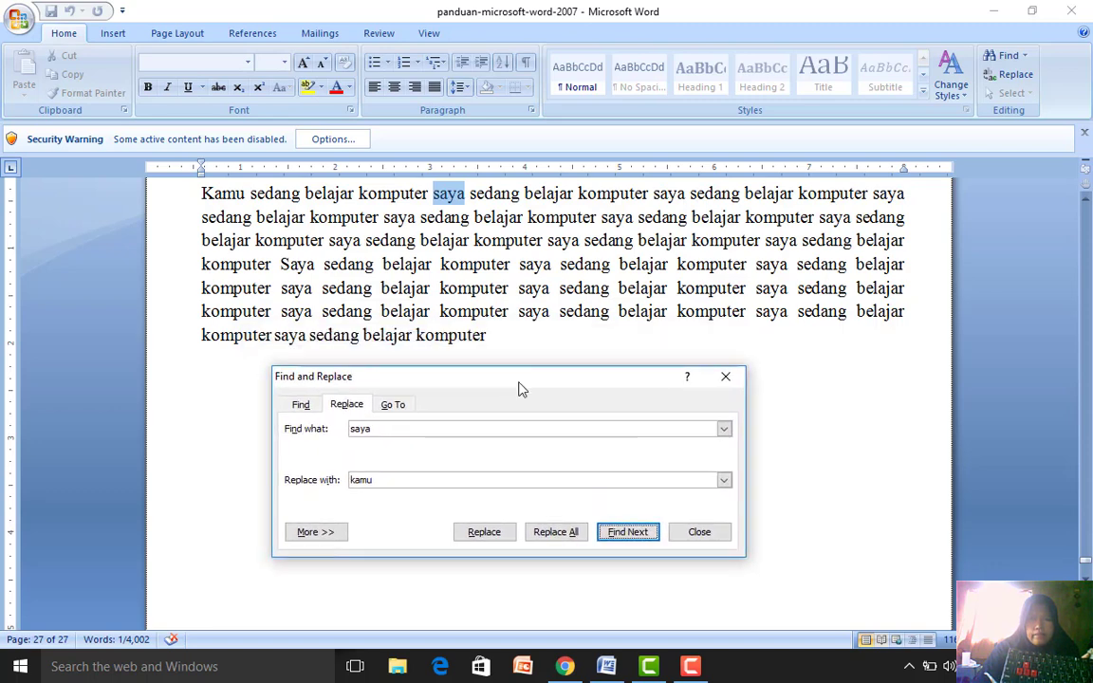
click(550, 537)
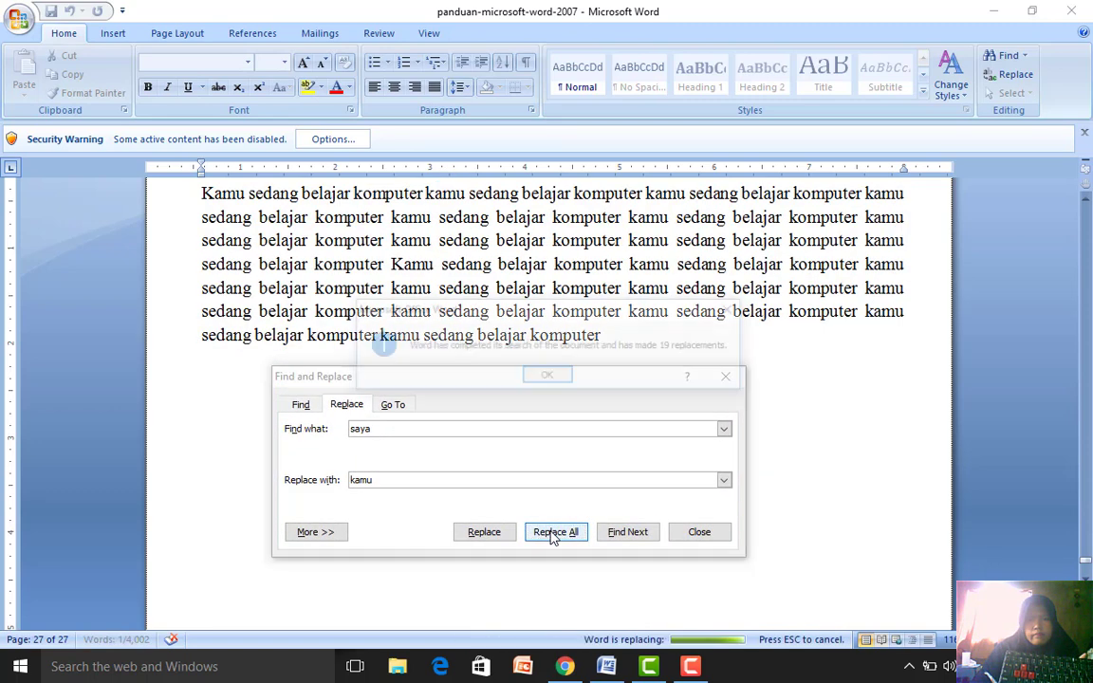
click(550, 377)
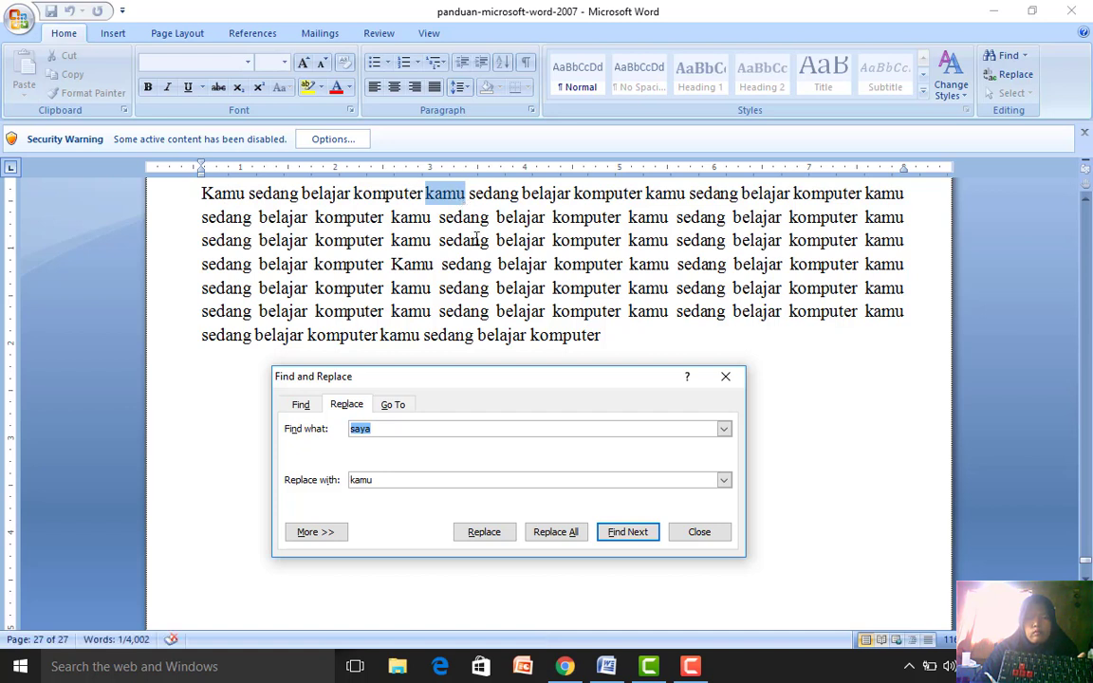
click(394, 430)
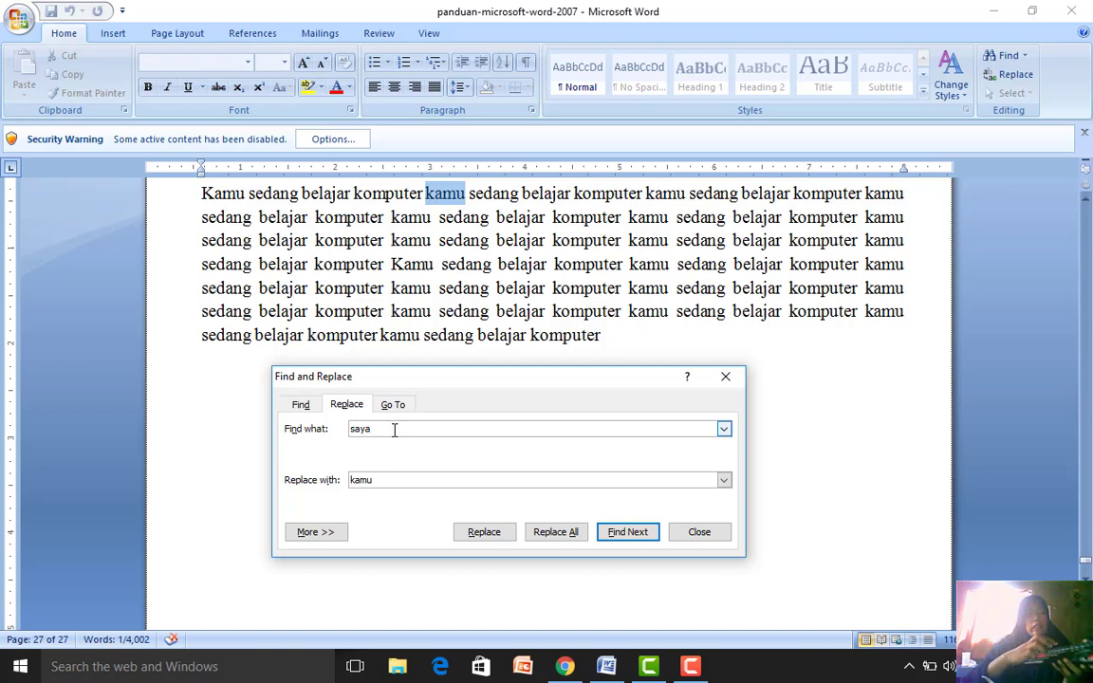
click(727, 379)
click(672, 295)
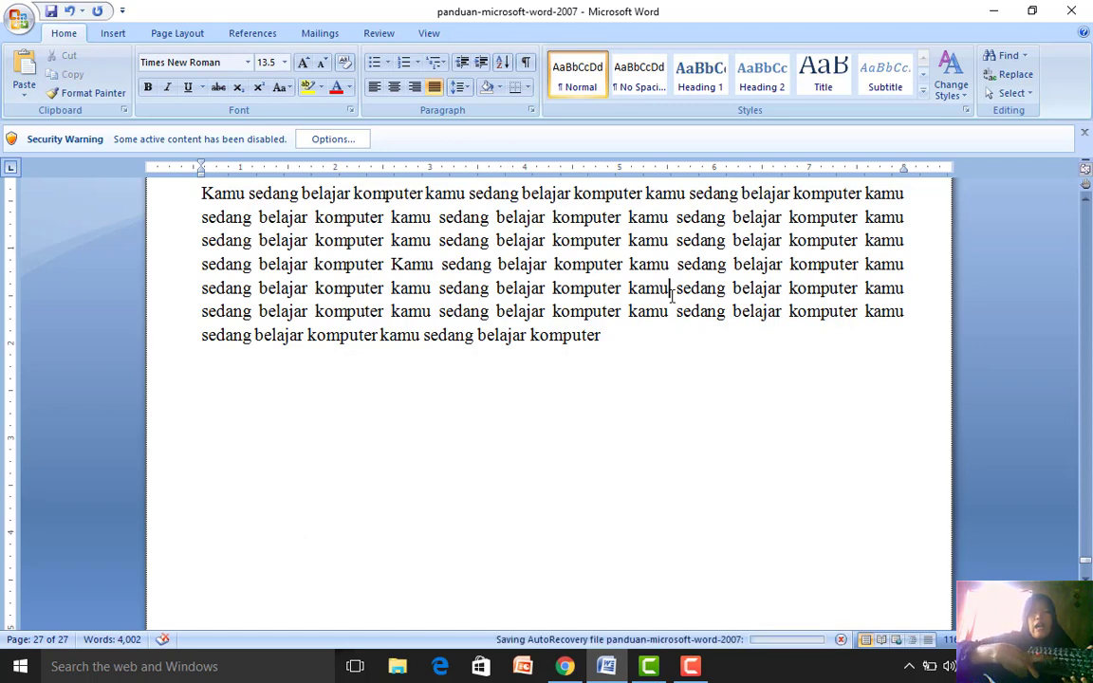
Step: Reopen Replace, dismiss the AutoRecovery message, and set the search text to "komputer"
key(ctrl+h)
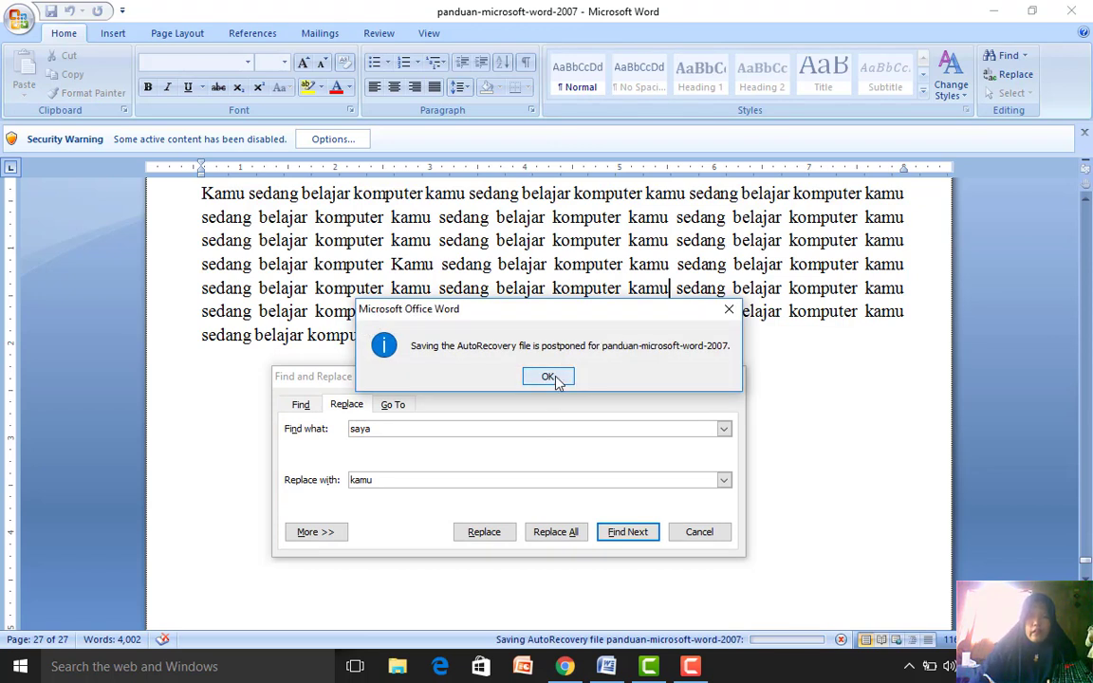
click(554, 377)
click(550, 428)
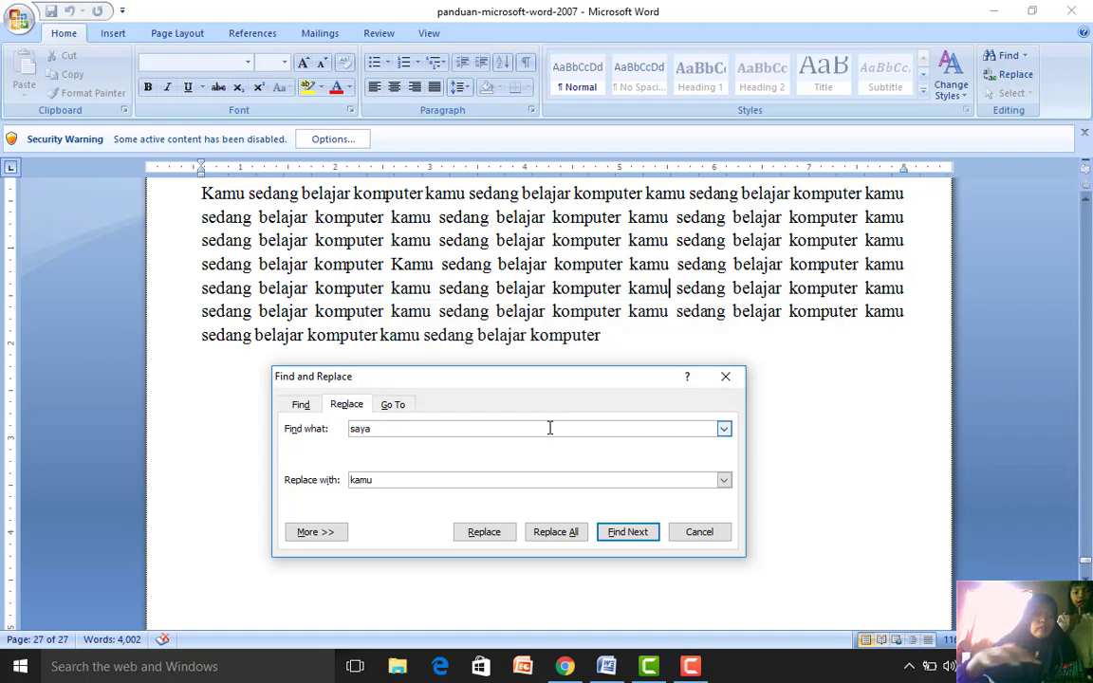
key(BackSpace)
key(BackSpace)
key(BackSpace)
key(BackSpace)
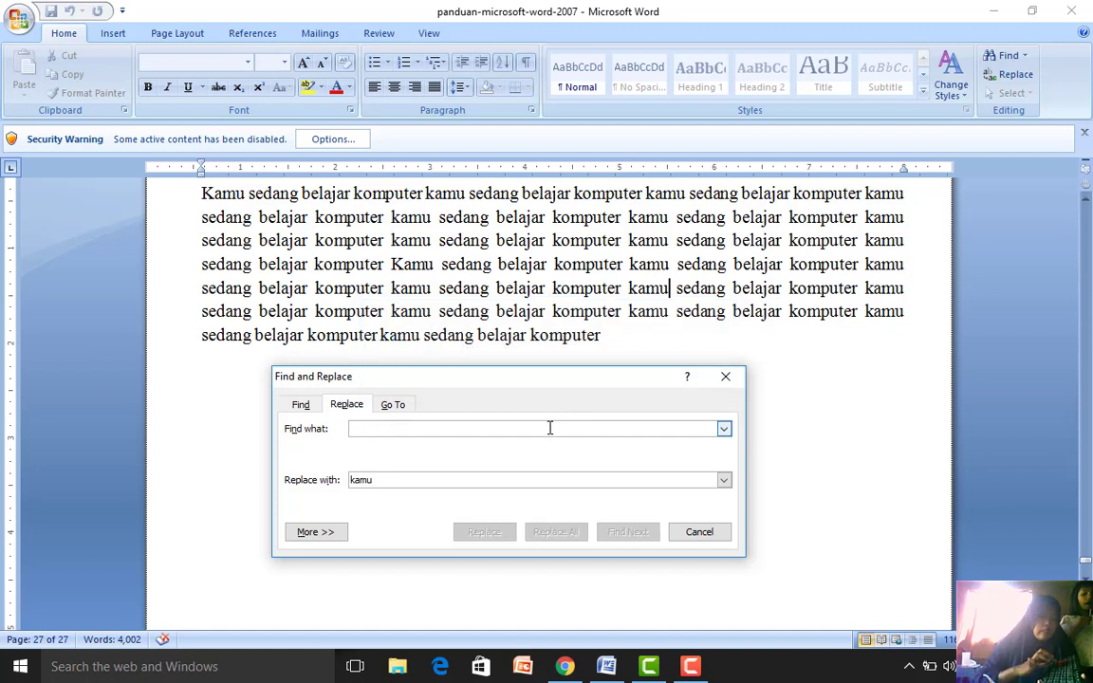
text(kom)
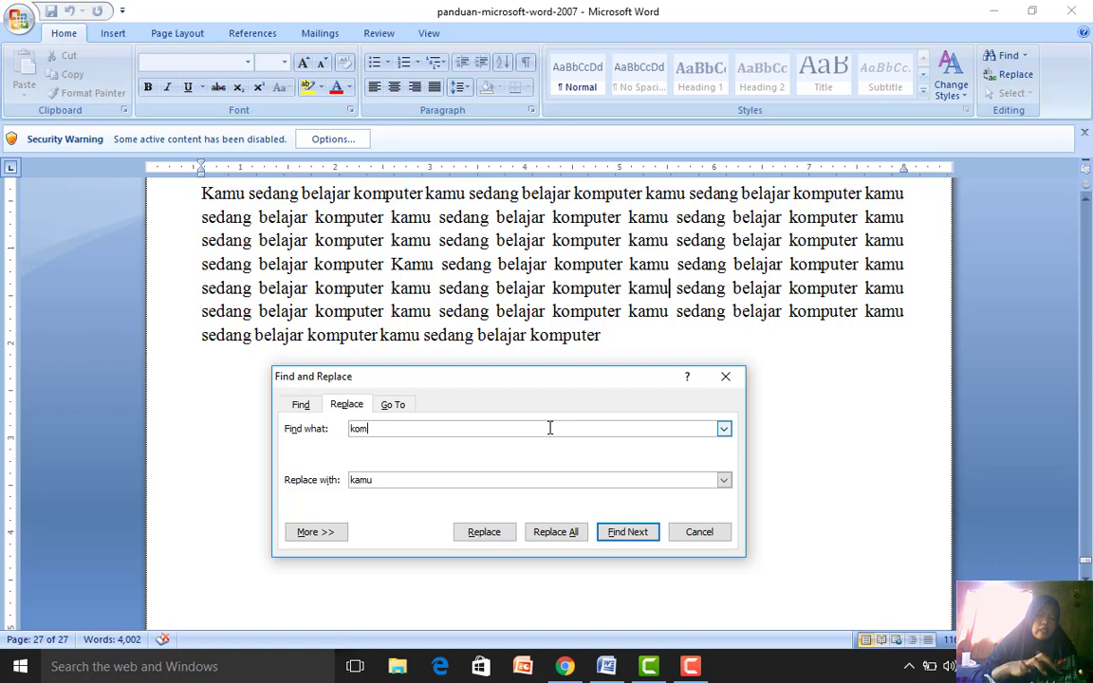
text(puter)
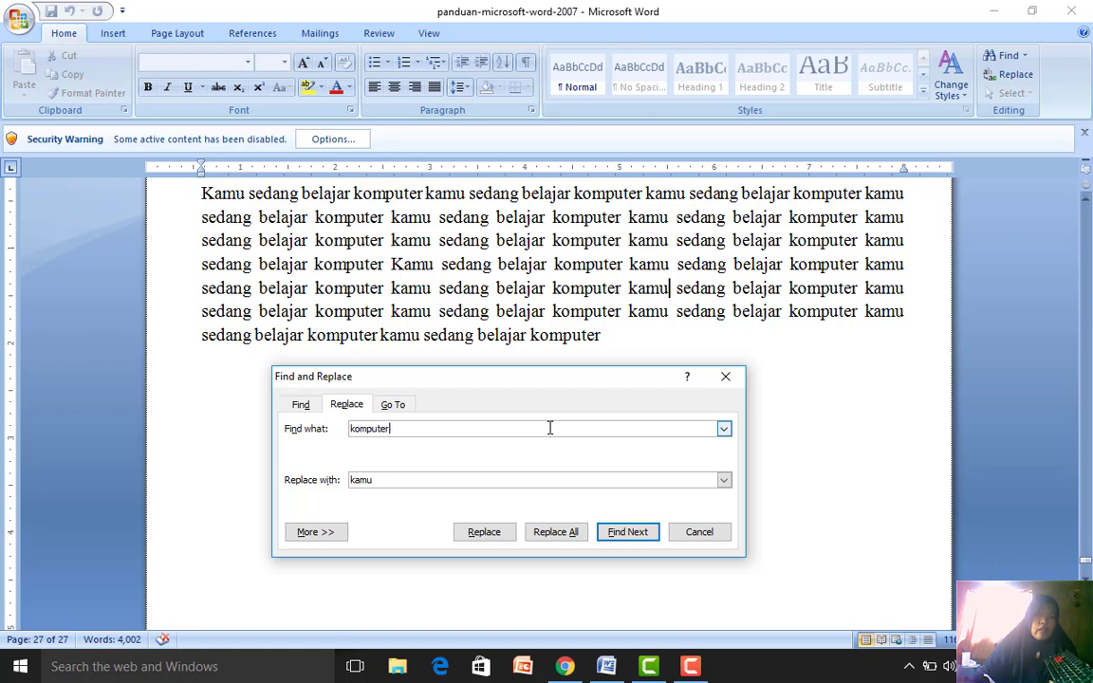
Step: Set the replacement text to "bahasa inggris" and replace all occurrences of "komputer" in the document
click(465, 481)
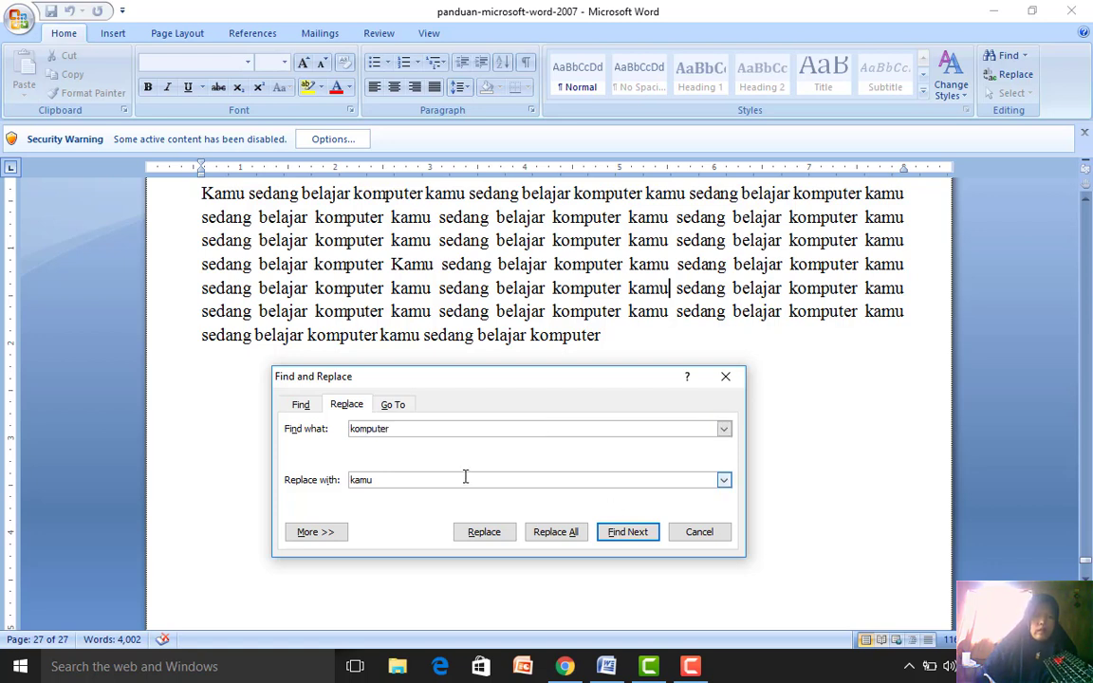
click(465, 477)
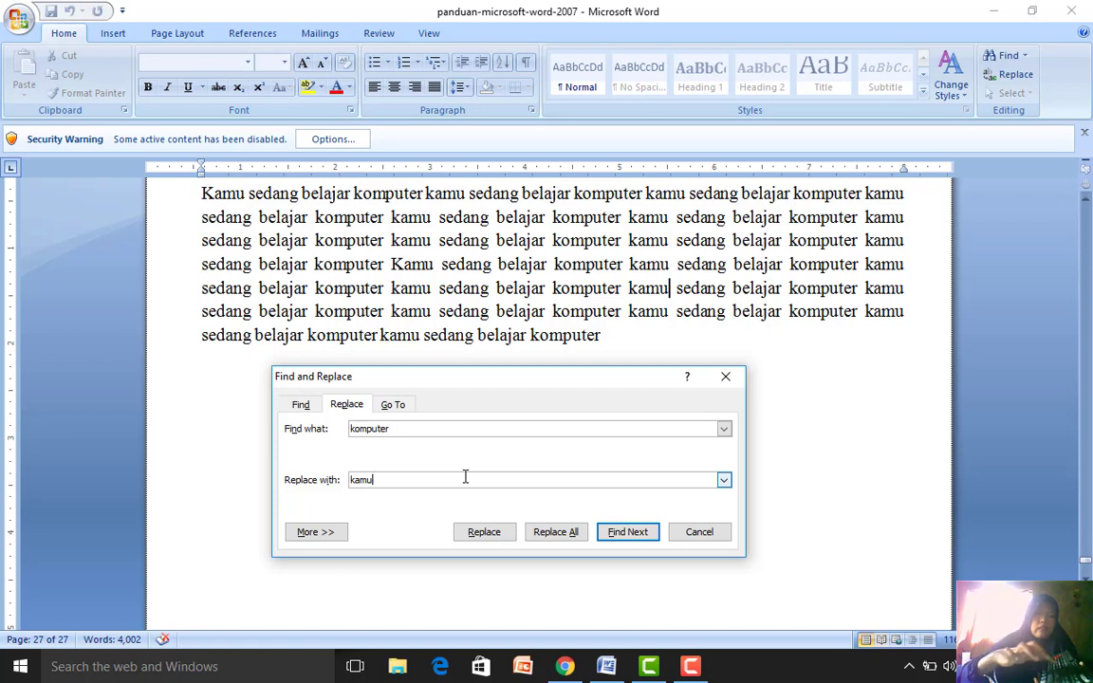
key(BackSpace)
key(BackSpace)
key(BackSpace)
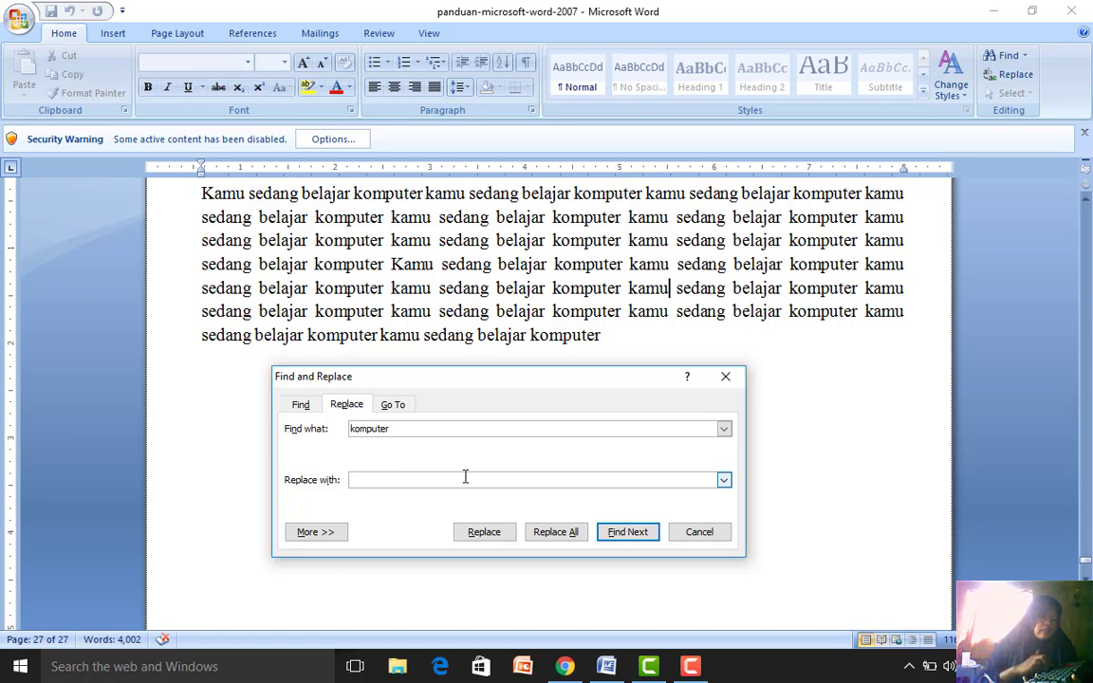
text(b)
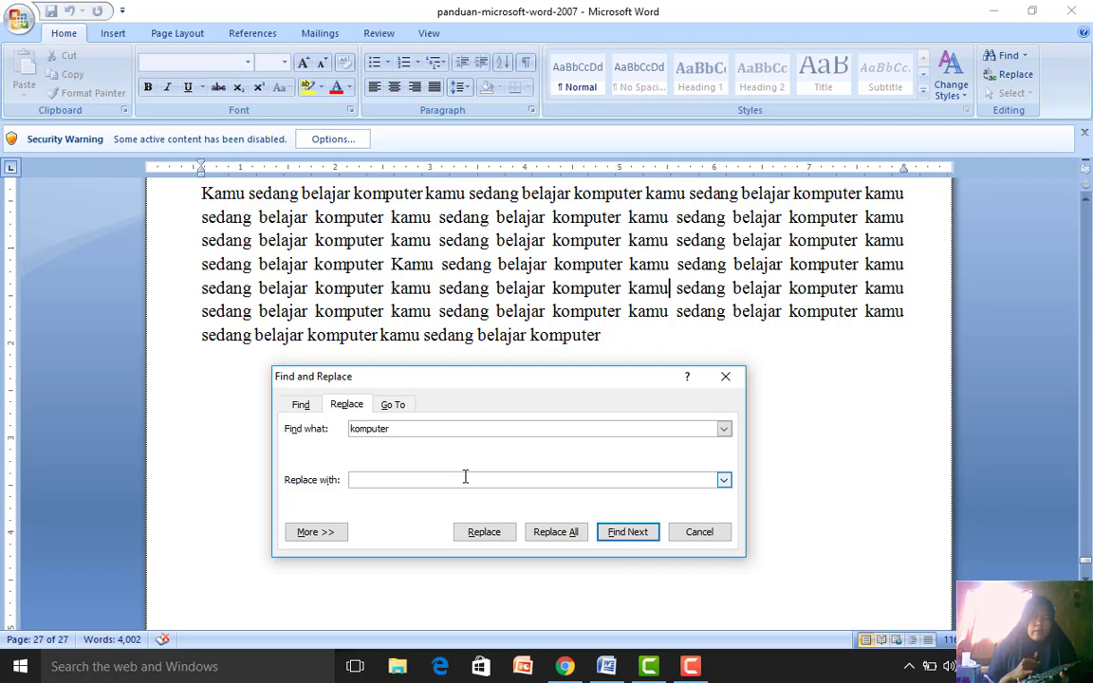
text(ba)
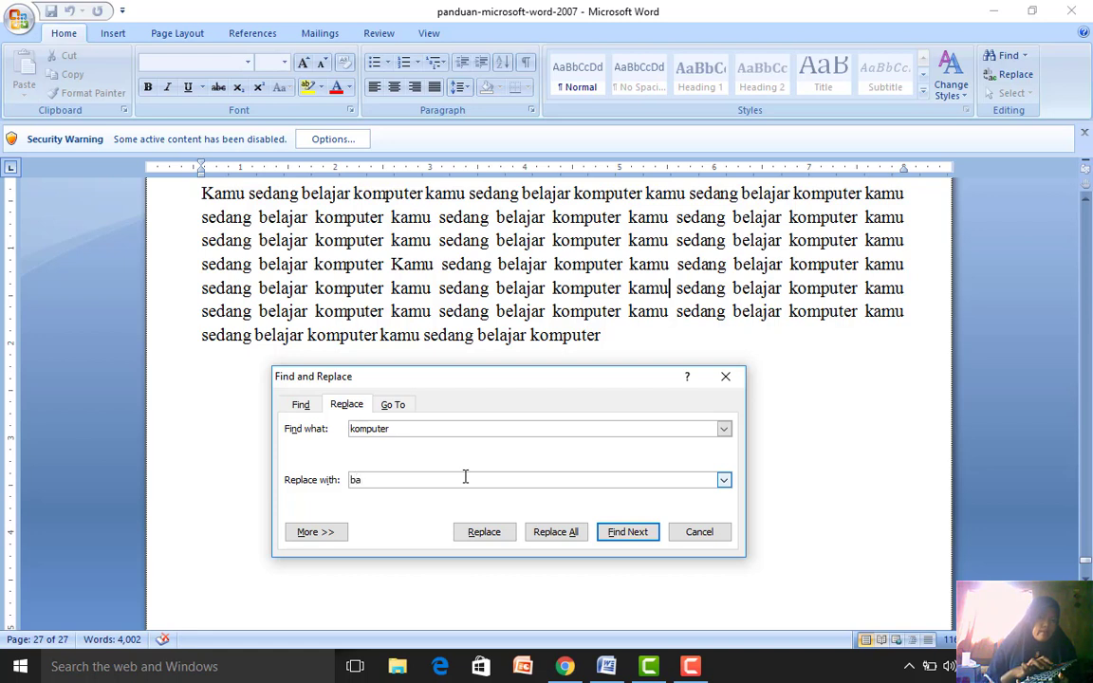
text(has)
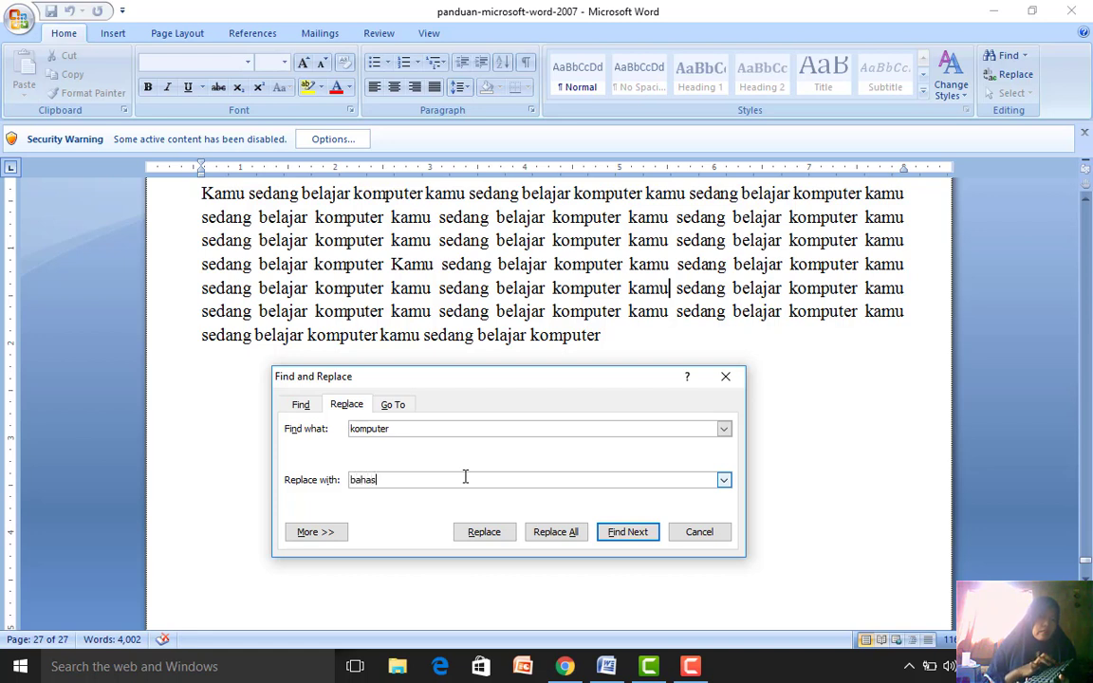
text(a inggris)
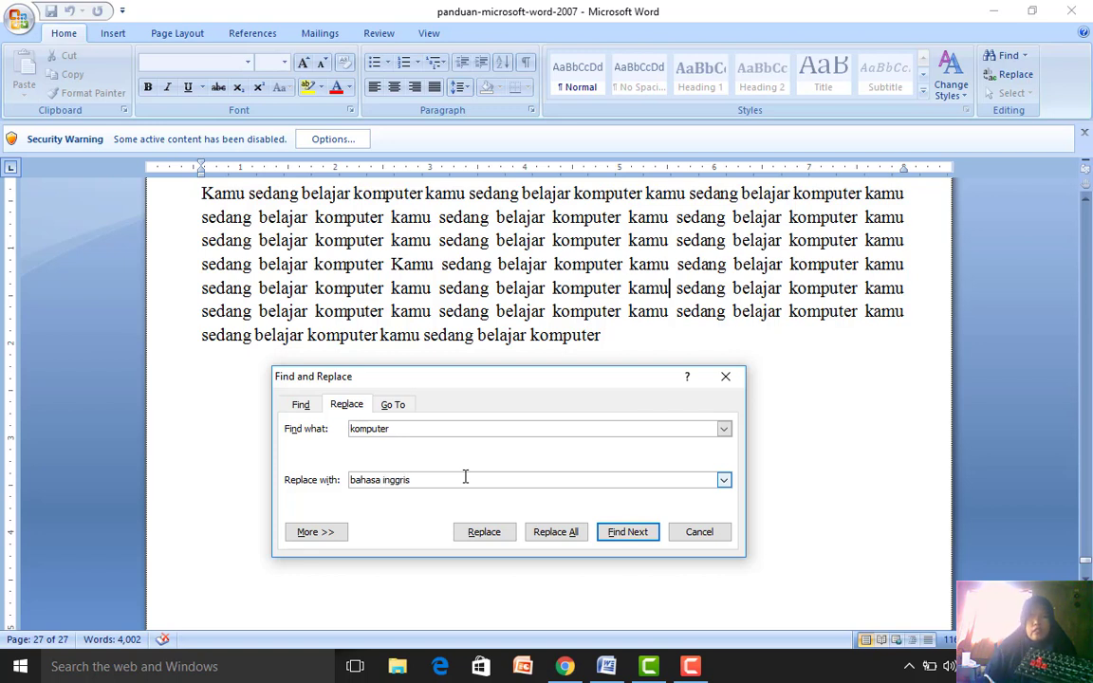
click(550, 534)
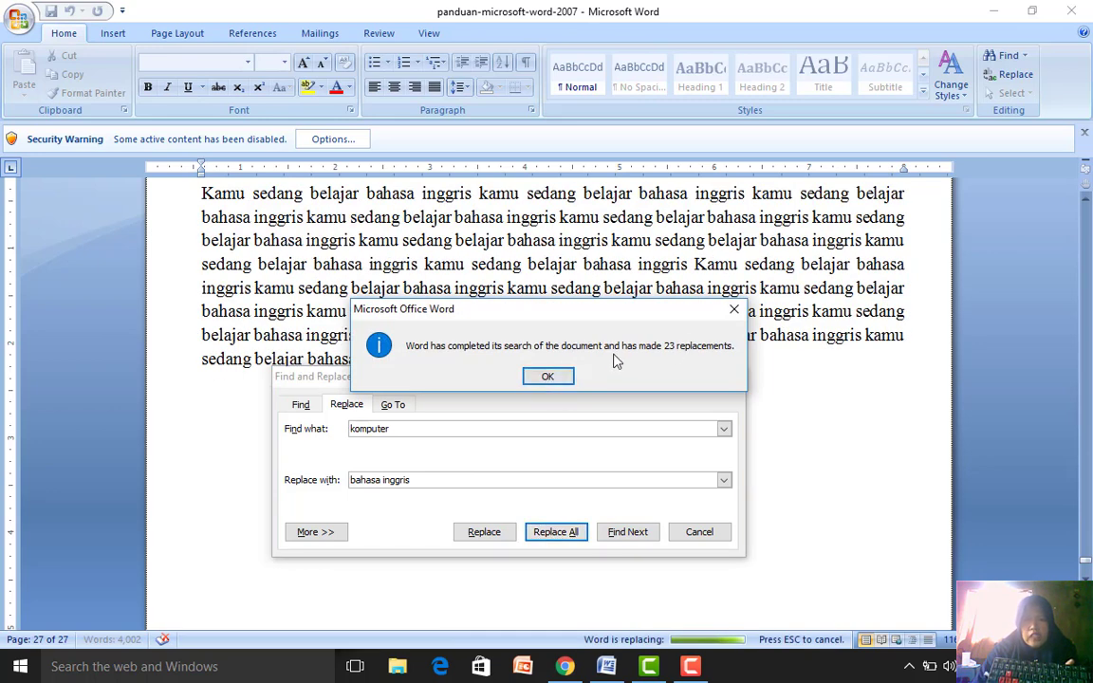
click(550, 377)
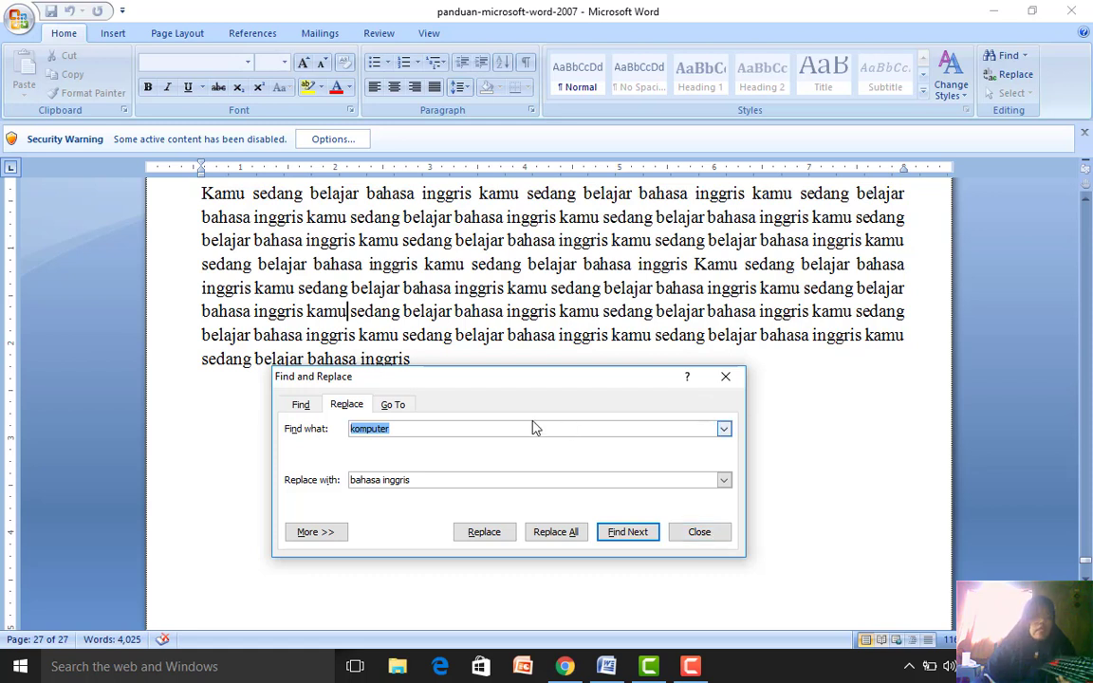
Step: Set the Replace search text to "kamu sedang belajar bahasa inggris"
key(BackSpace)
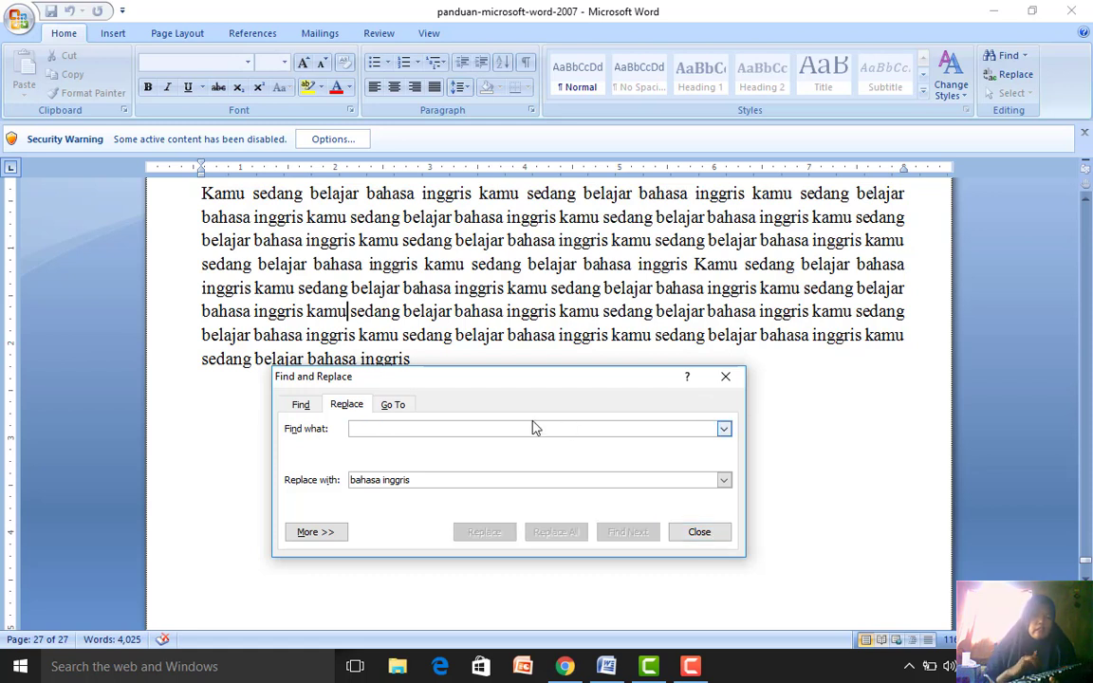
text(k)
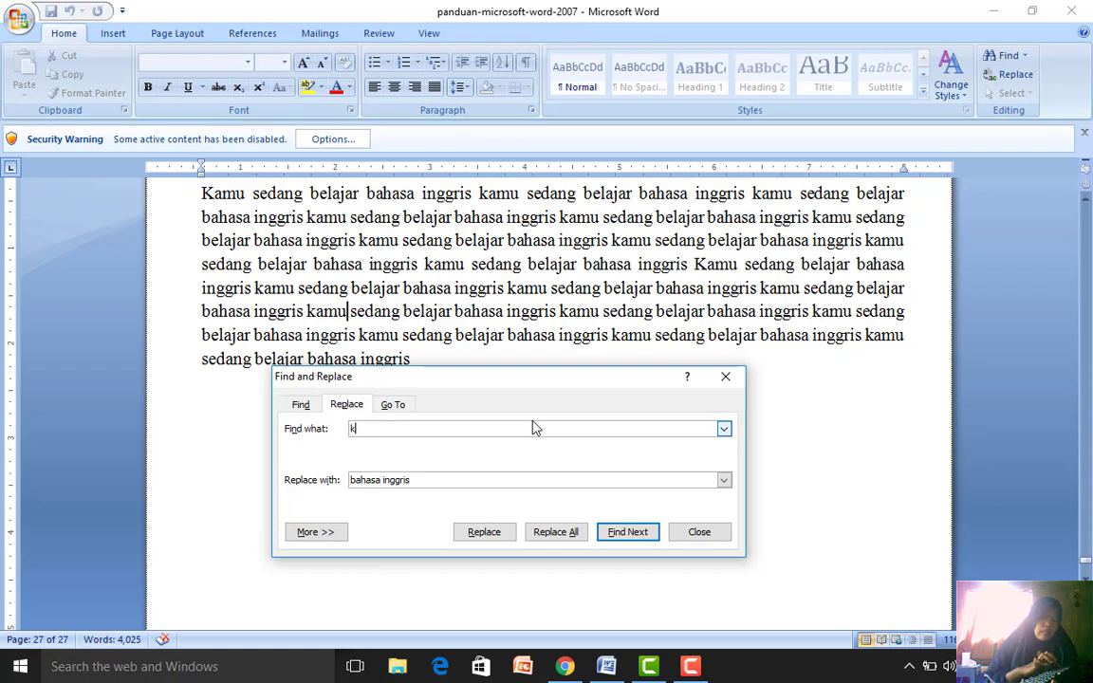
text(amu s)
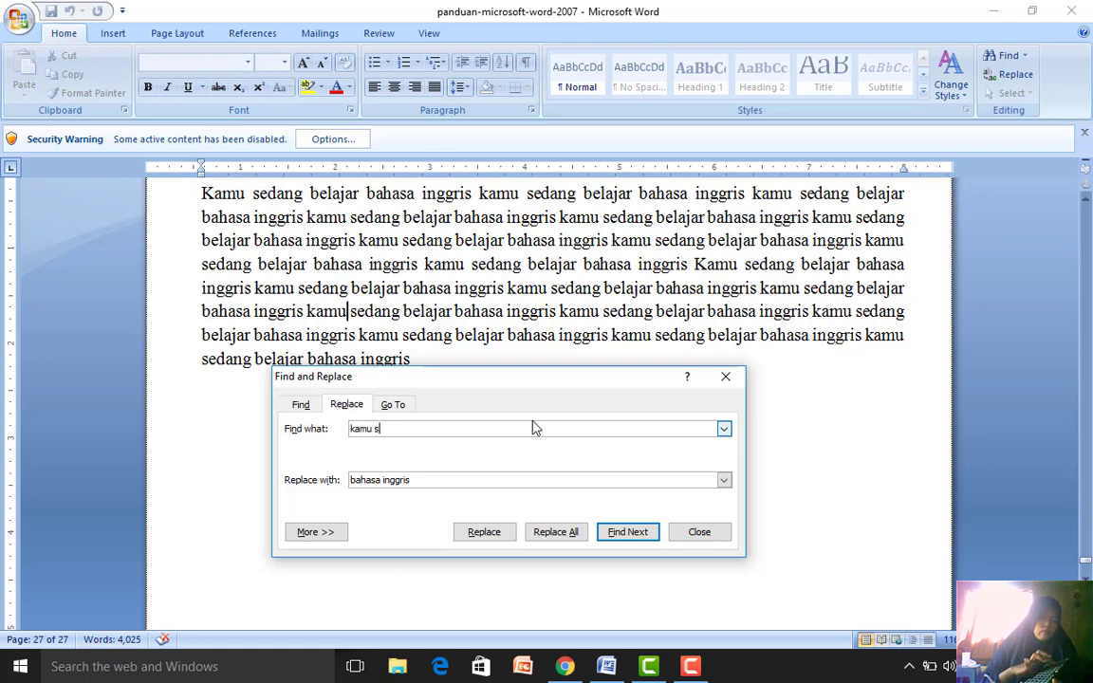
text(edang belajar)
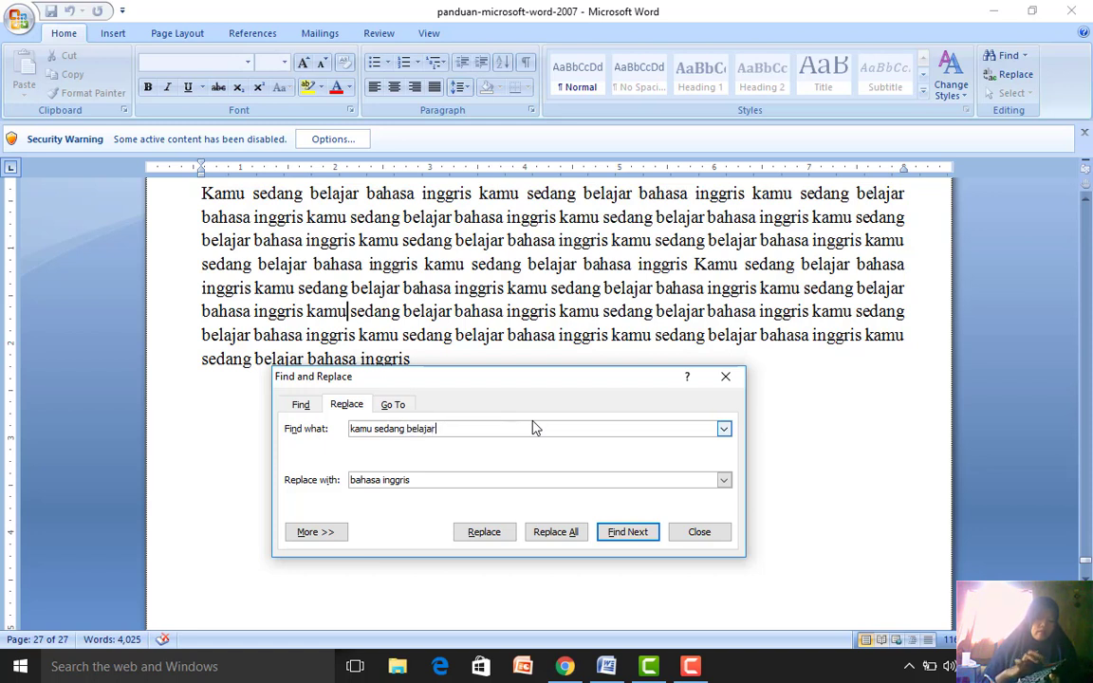
text( bah)
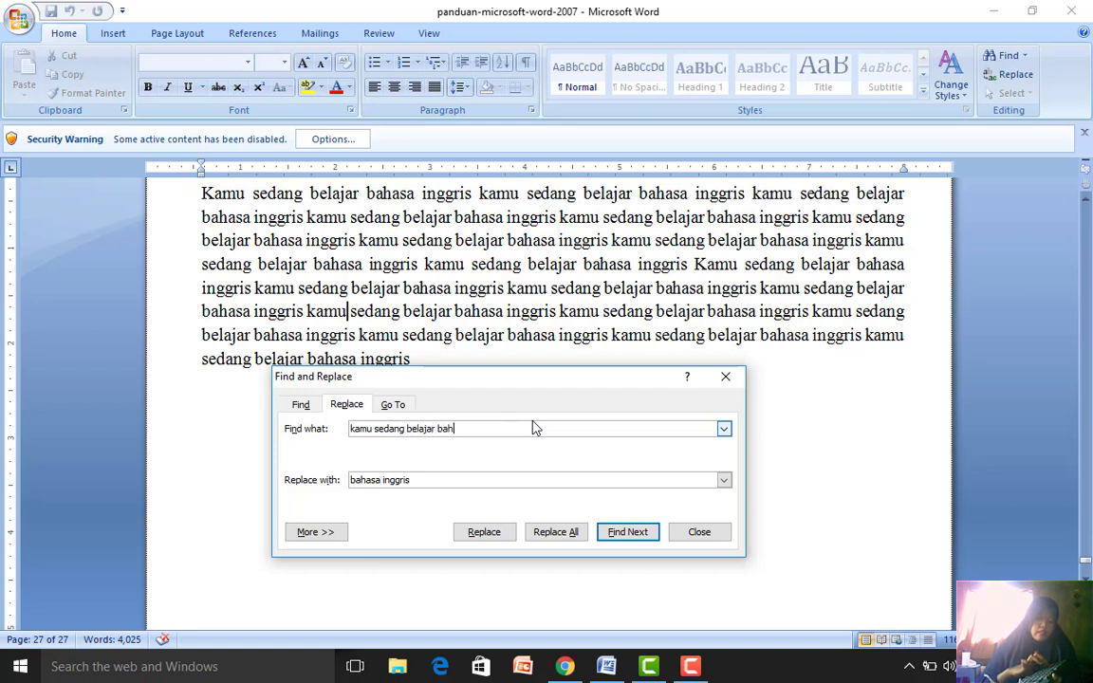
text(asa inggris)
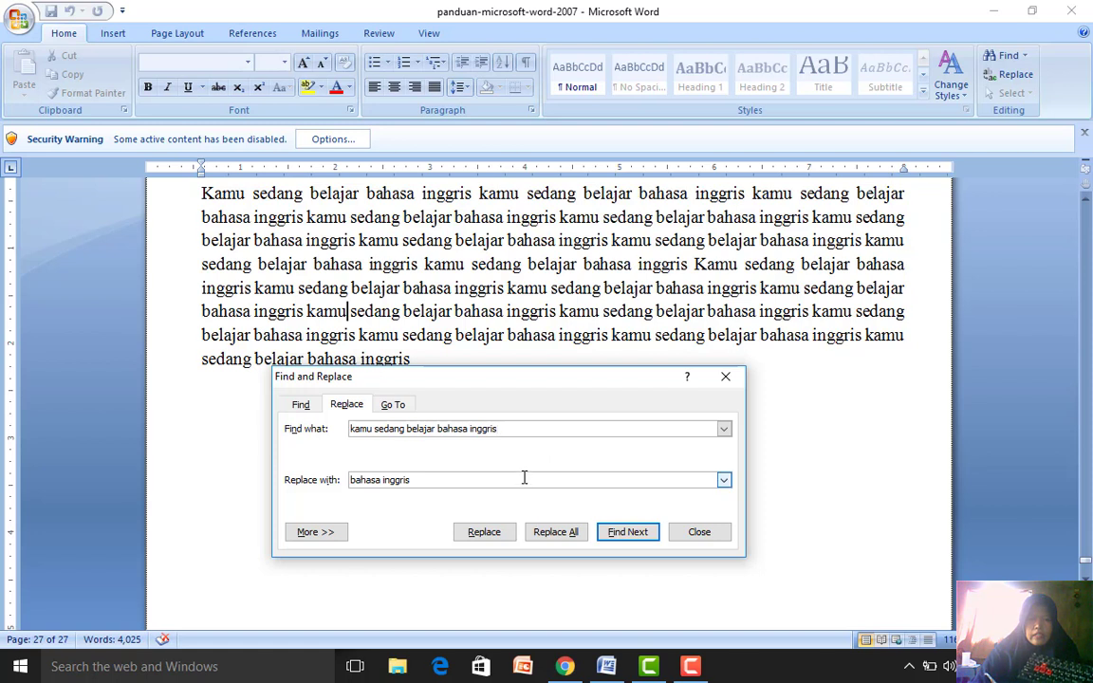
Step: Set the replacement text to "bermain boneka" in place of the previous entry
key(BackSpace)
key(BackSpace)
key(BackSpace)
key(BackSpace)
key(BackSpace)
key(BackSpace)
key(BackSpace)
key(BackSpace)
key(BackSpace)
key(BackSpace)
key(BackSpace)
key(BackSpace)
key(BackSpace)
key(BackSpace)
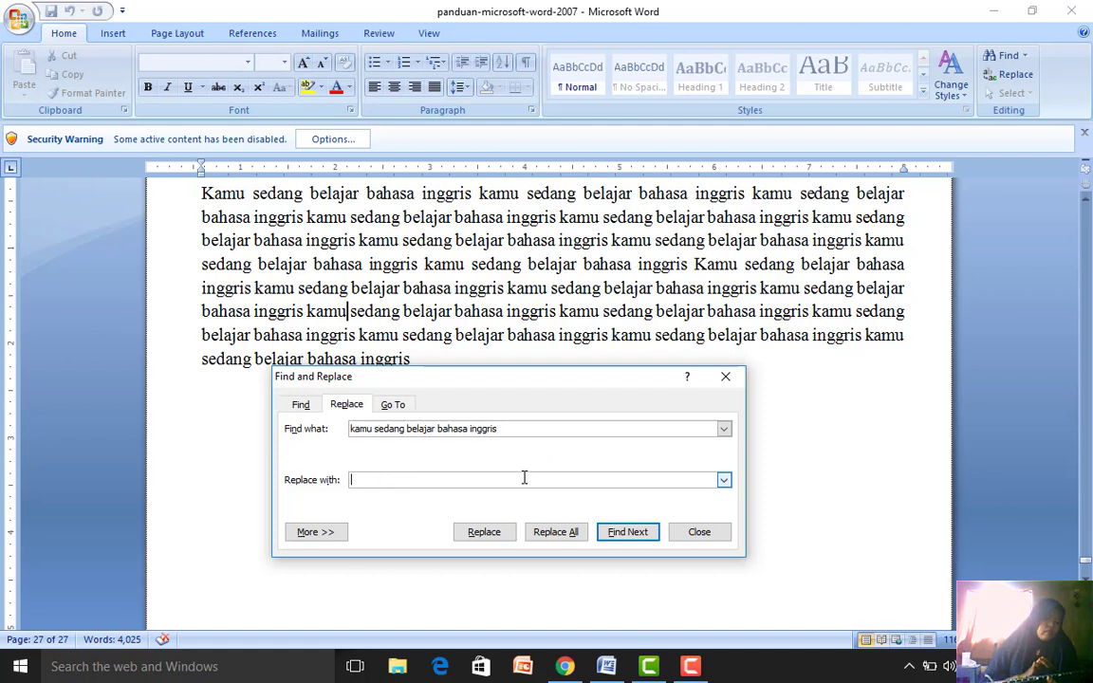
text(ber)
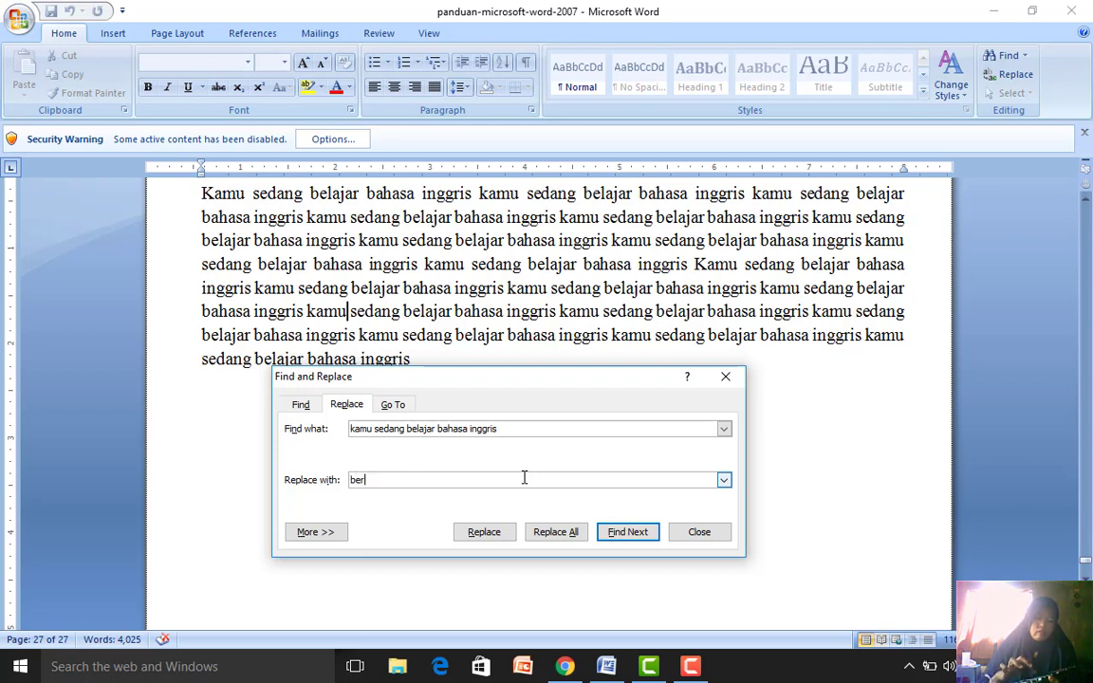
text(main )
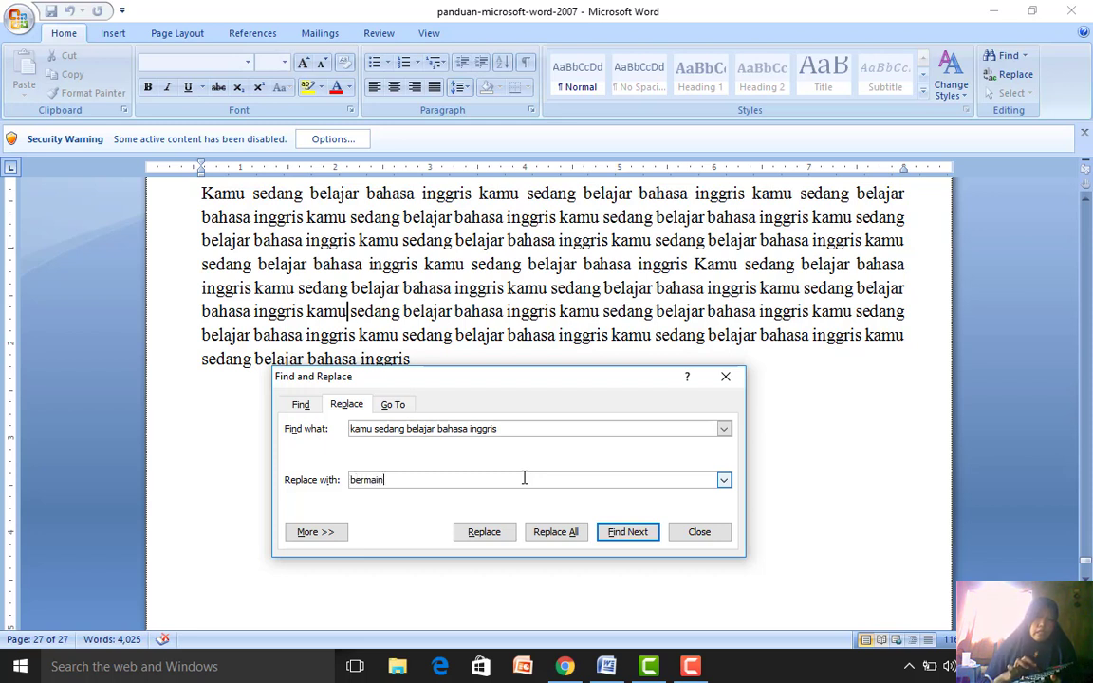
text(bon)
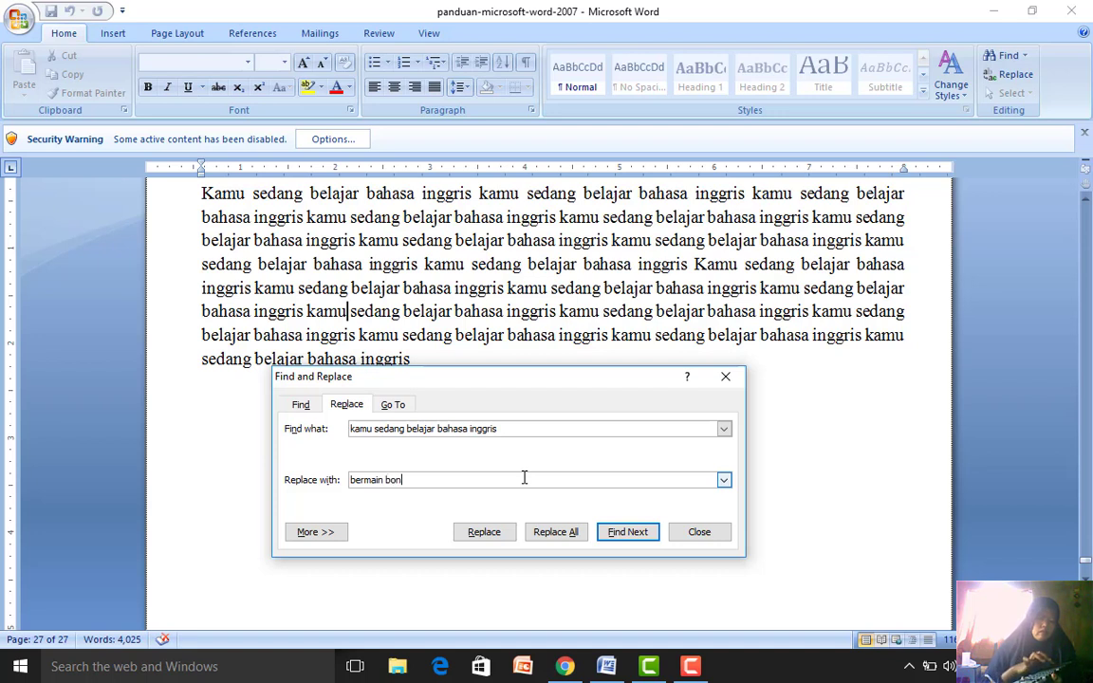
text(eka)
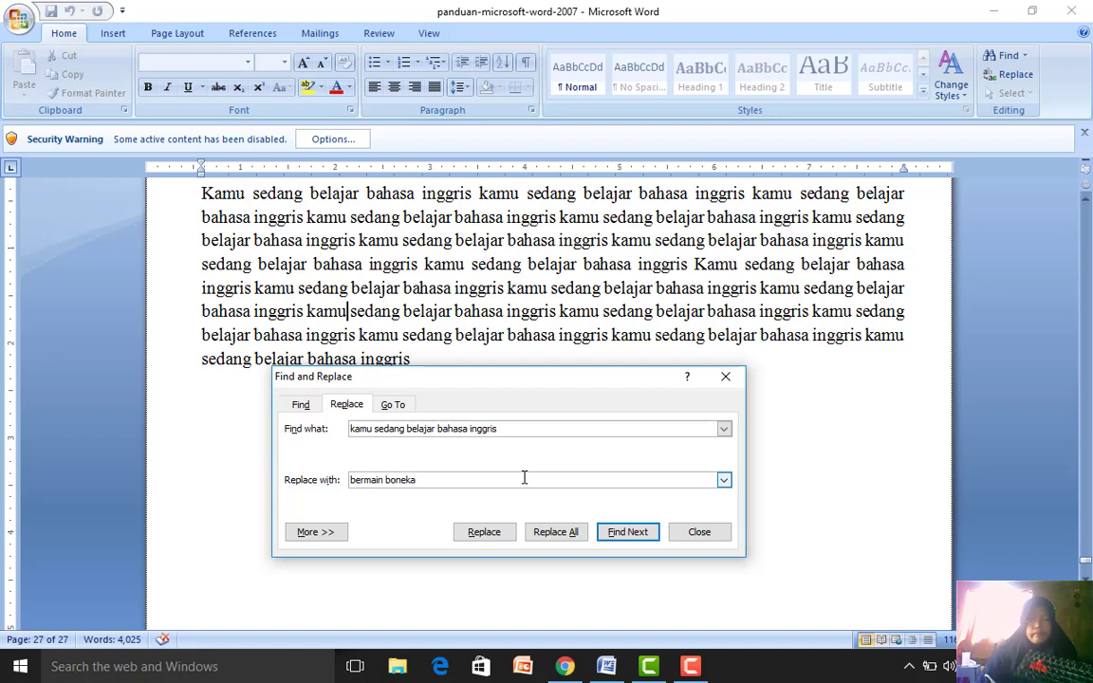
Step: Replace all occurrences of the sentence in the document with "bermain boneka" and close Find and Replace
click(575, 537)
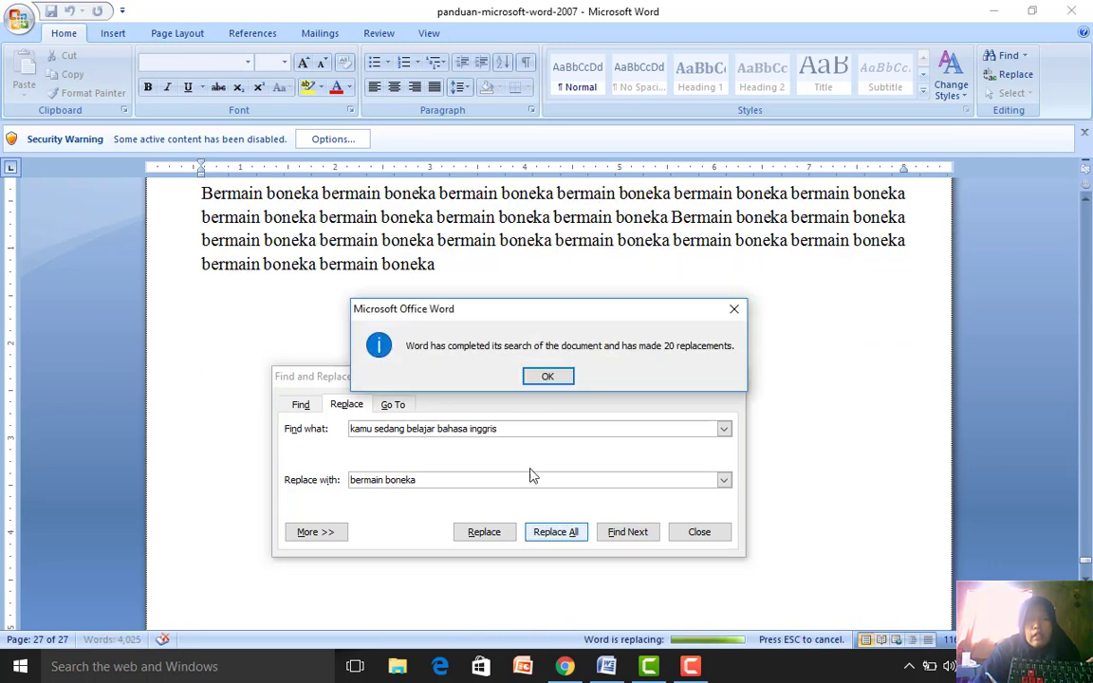
click(554, 378)
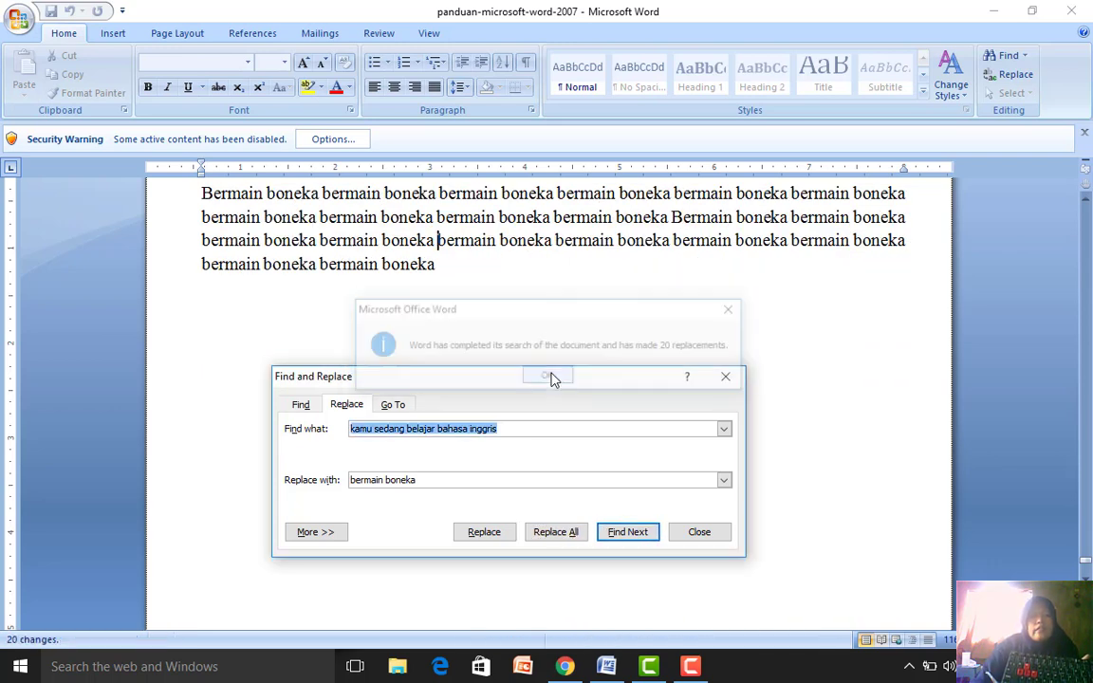
click(212, 211)
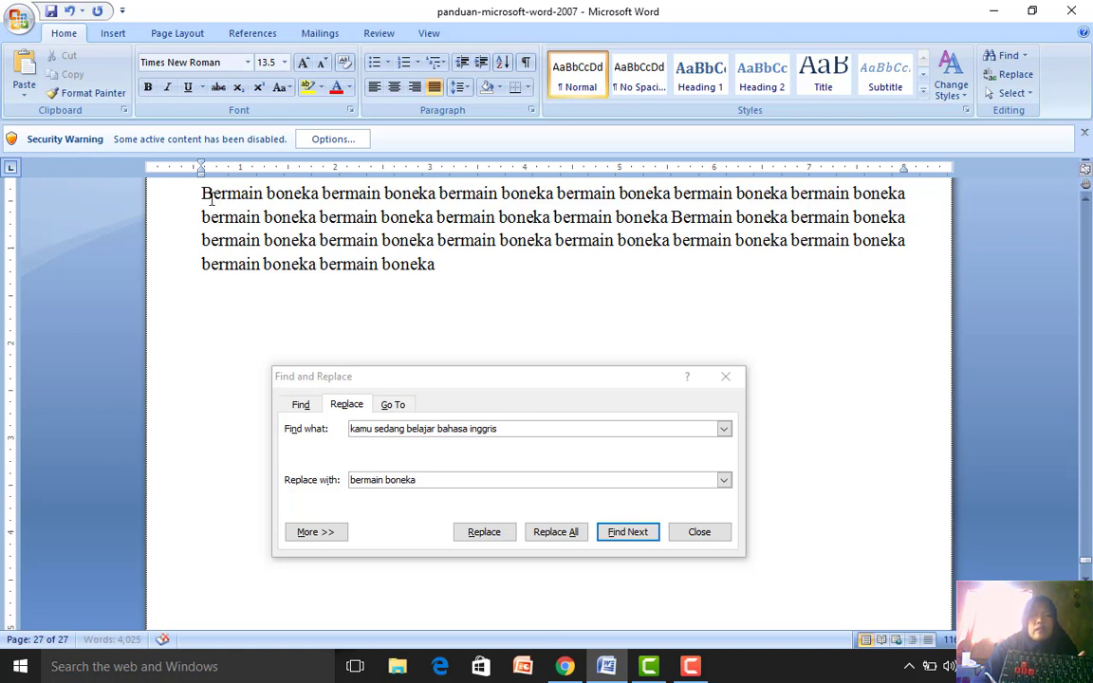
click(700, 534)
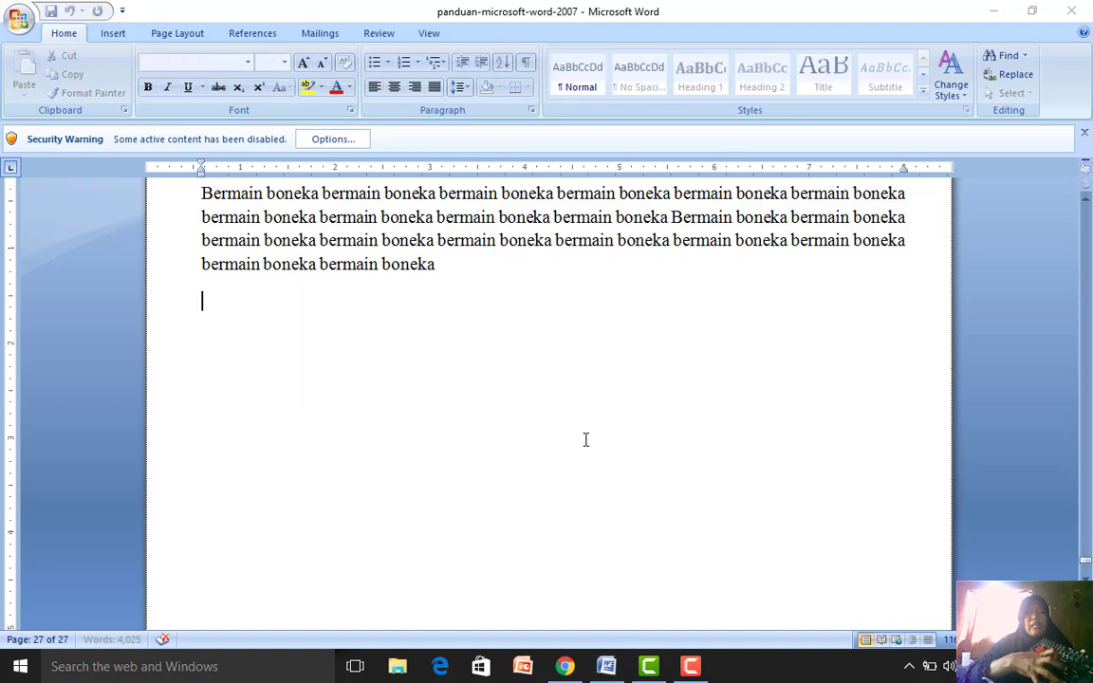
Step: Go to page 9 and review the guide's editing instructions through the end of the Go To section on page 10
key(ctrl+g)
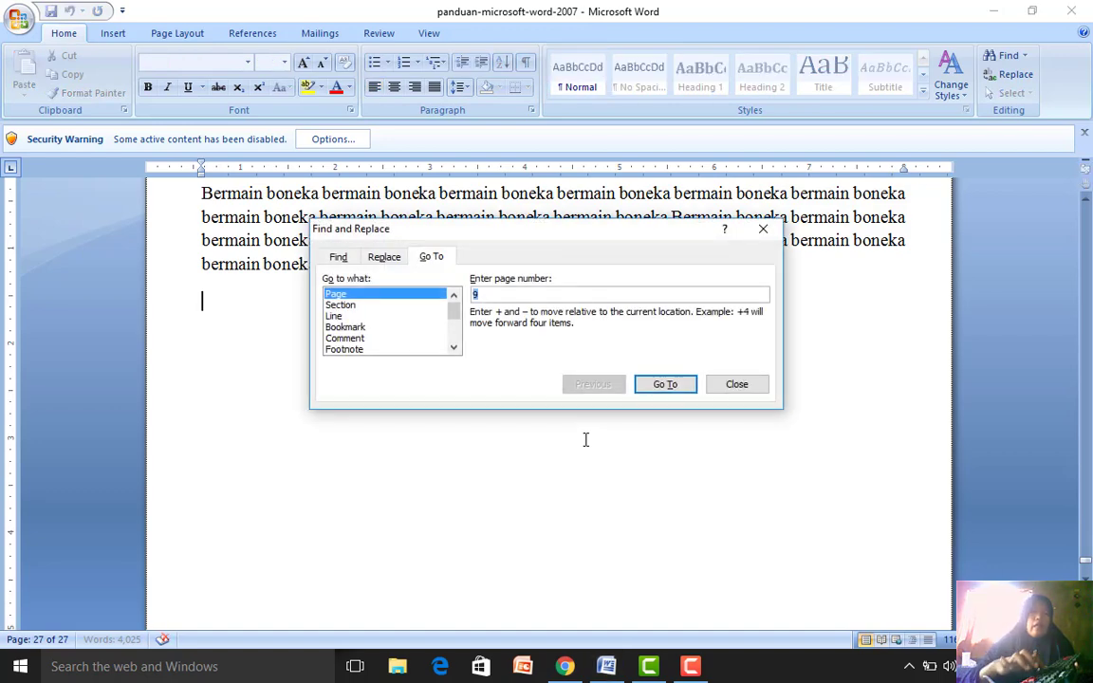
key(Return)
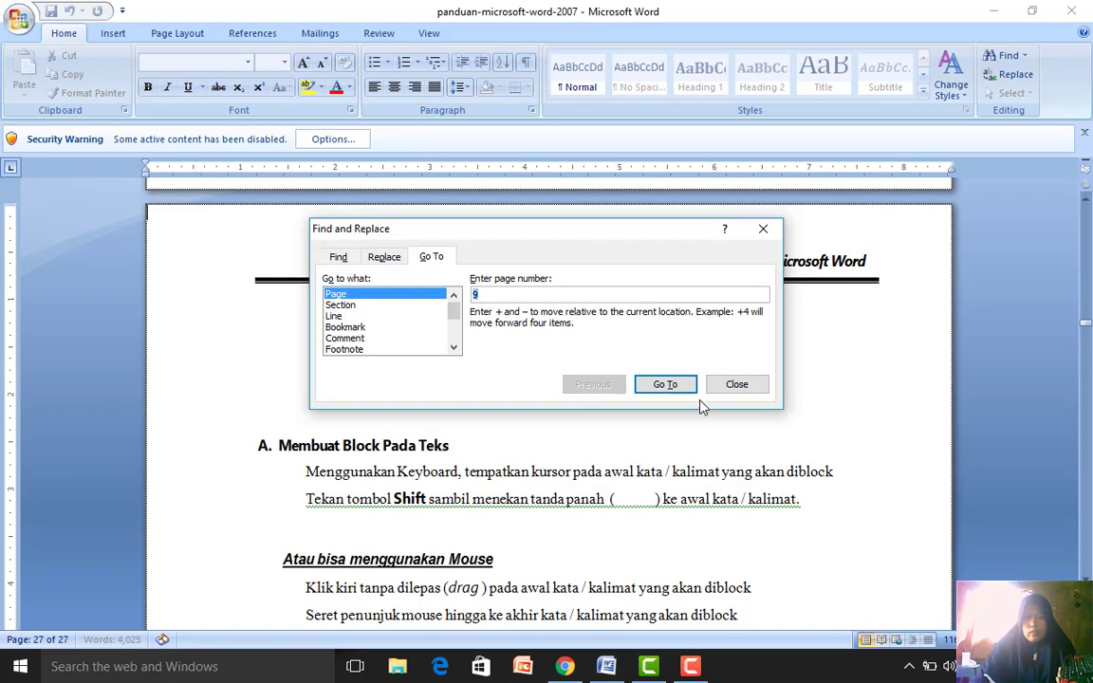
click(737, 391)
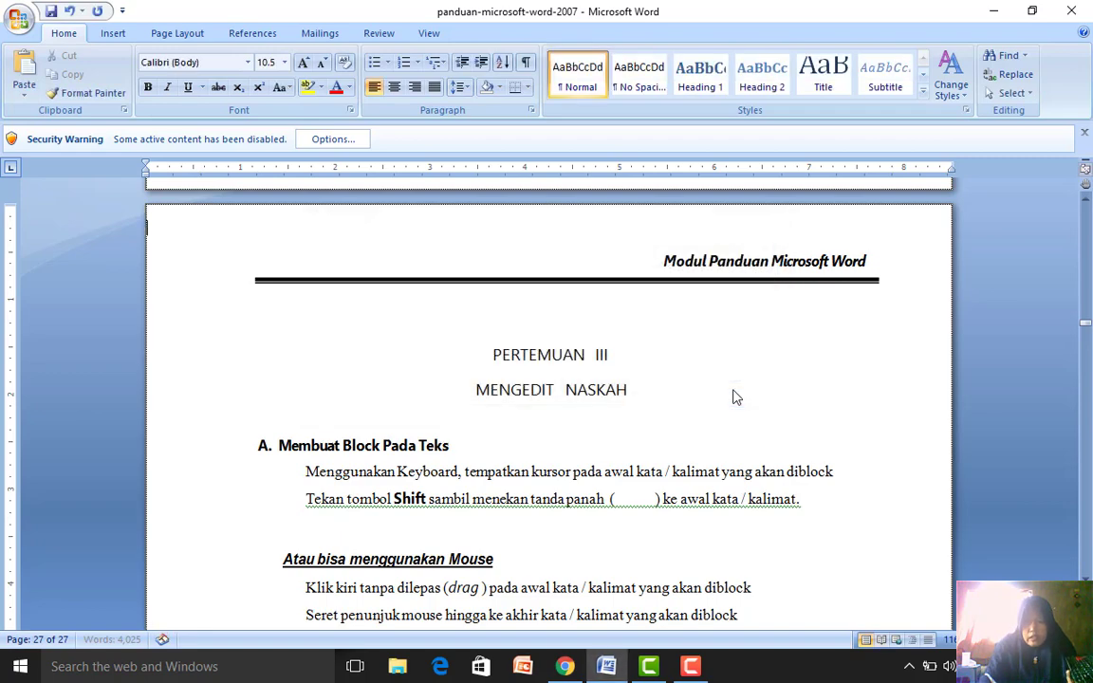
scroll(736, 396, down, 14)
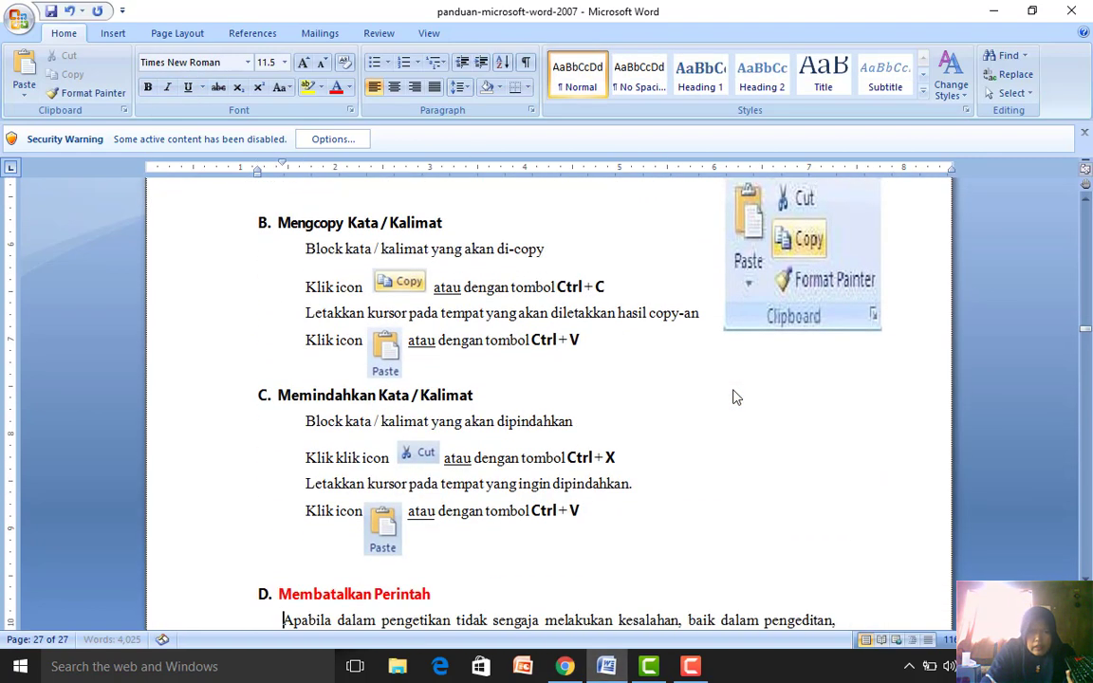
scroll(736, 397, down, 16)
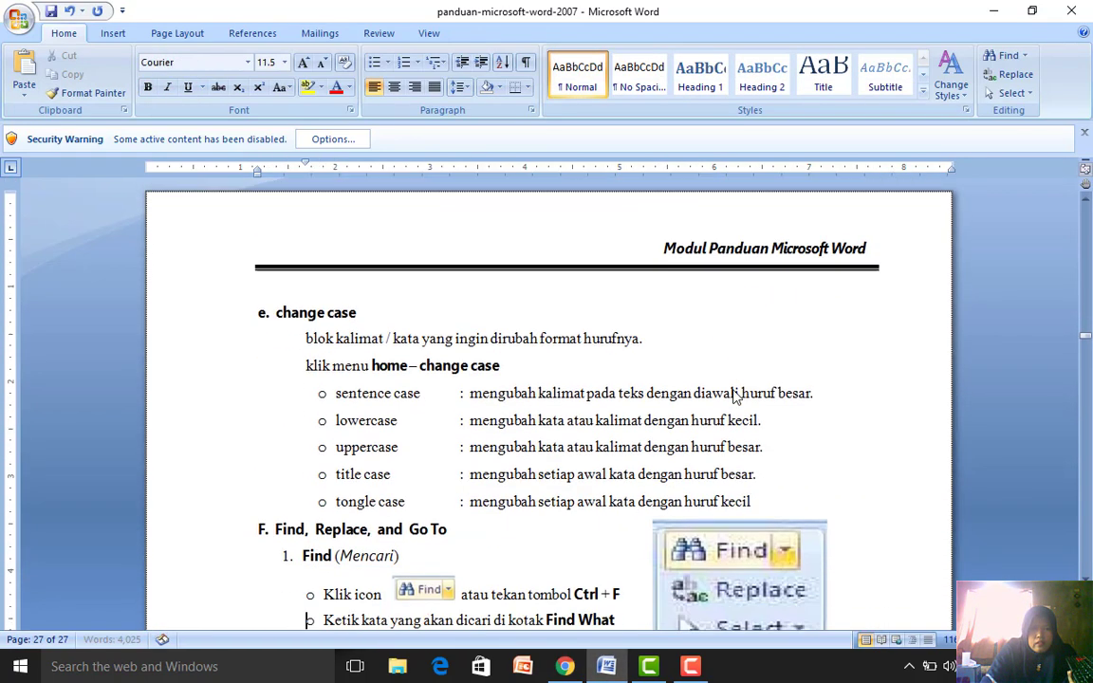
scroll(735, 397, down, 6)
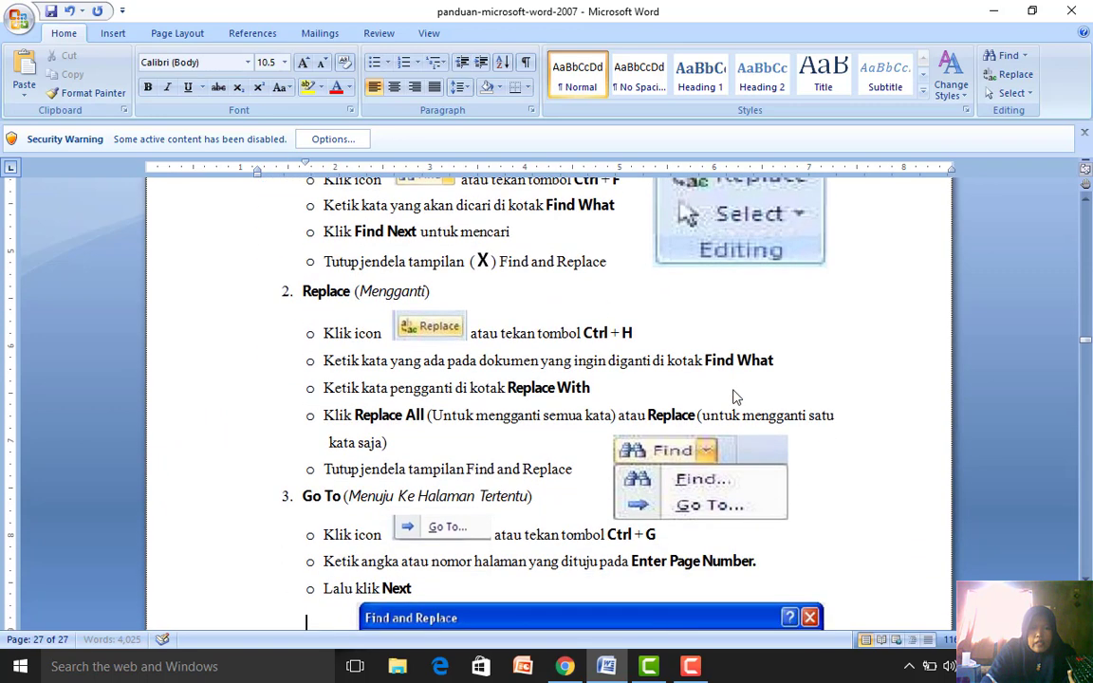
scroll(736, 396, down, 3)
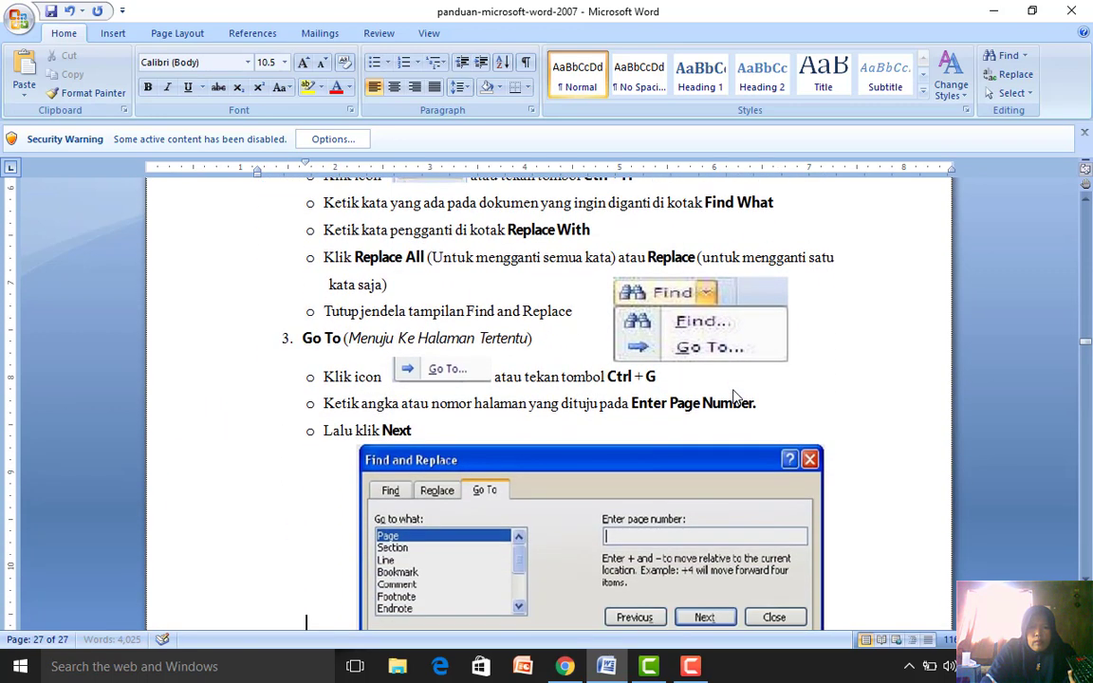
scroll(736, 397, down, 5)
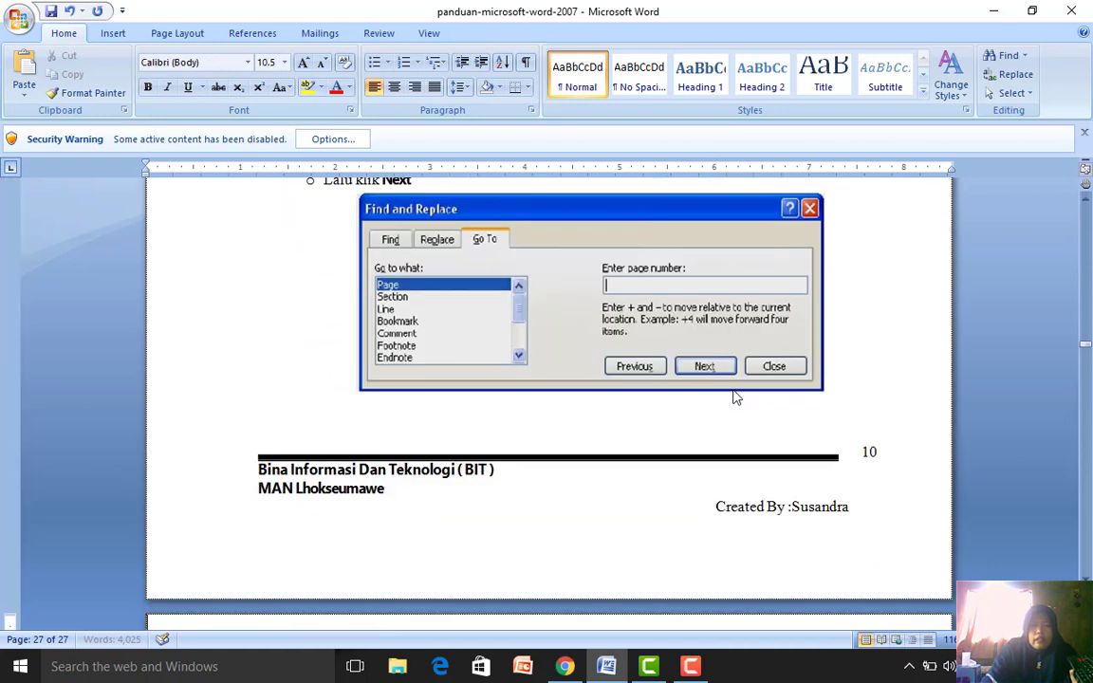